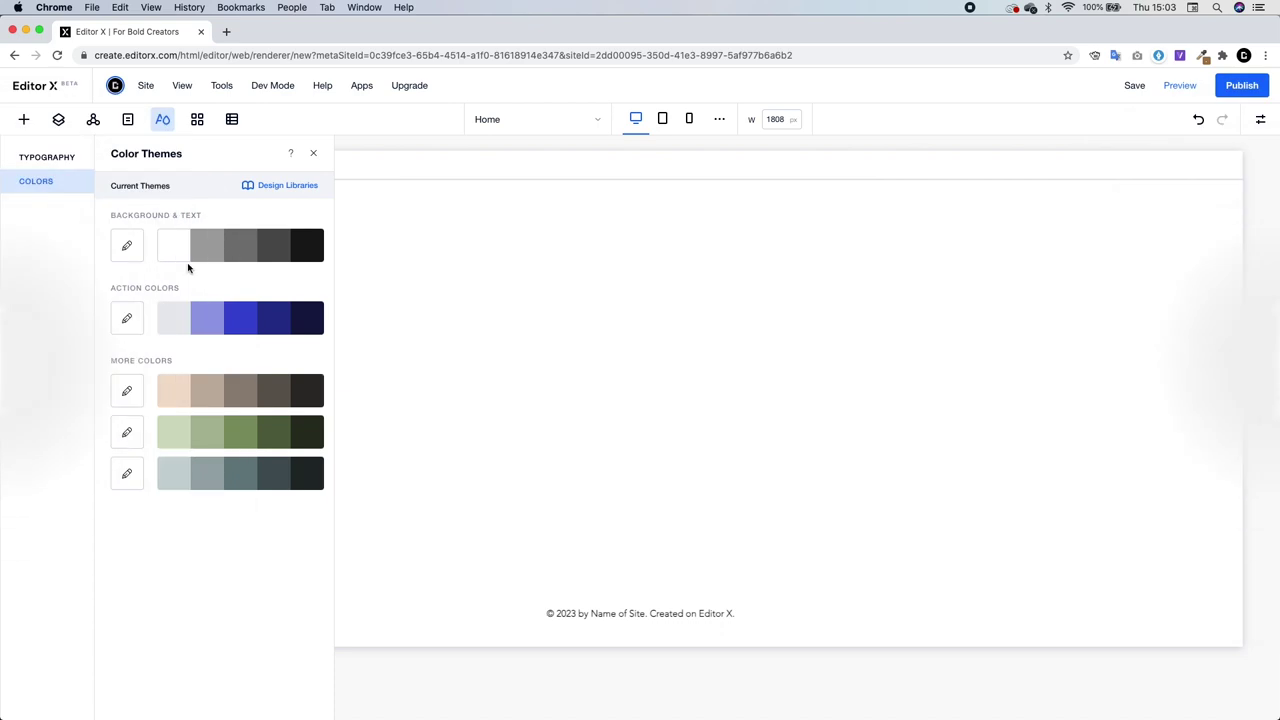
Apply the black colour theme and find the cube in the vector art logo collection.
left_click(367, 404)
left_click(313, 153)
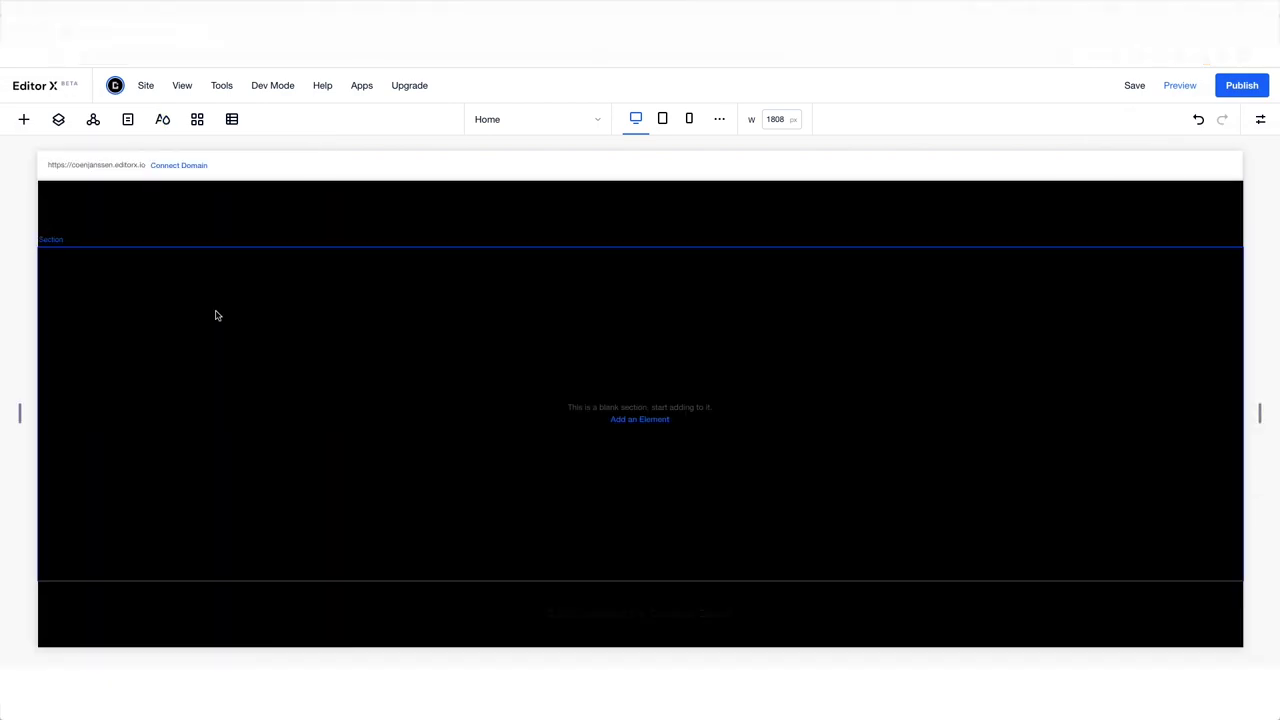
left_click(24, 119)
scroll(389, 499, "down", 10)
left_click(354, 599)
scroll(507, 431, "down", 5)
scroll(507, 431, "down", 5)
scroll(507, 431, "down", 3)
scroll(508, 430, "down", 3)
scroll(705, 469, "down", 5)
scroll(705, 469, "down", 5)
scroll(700, 480, "down", 5)
scroll(720, 400, "down", 2)
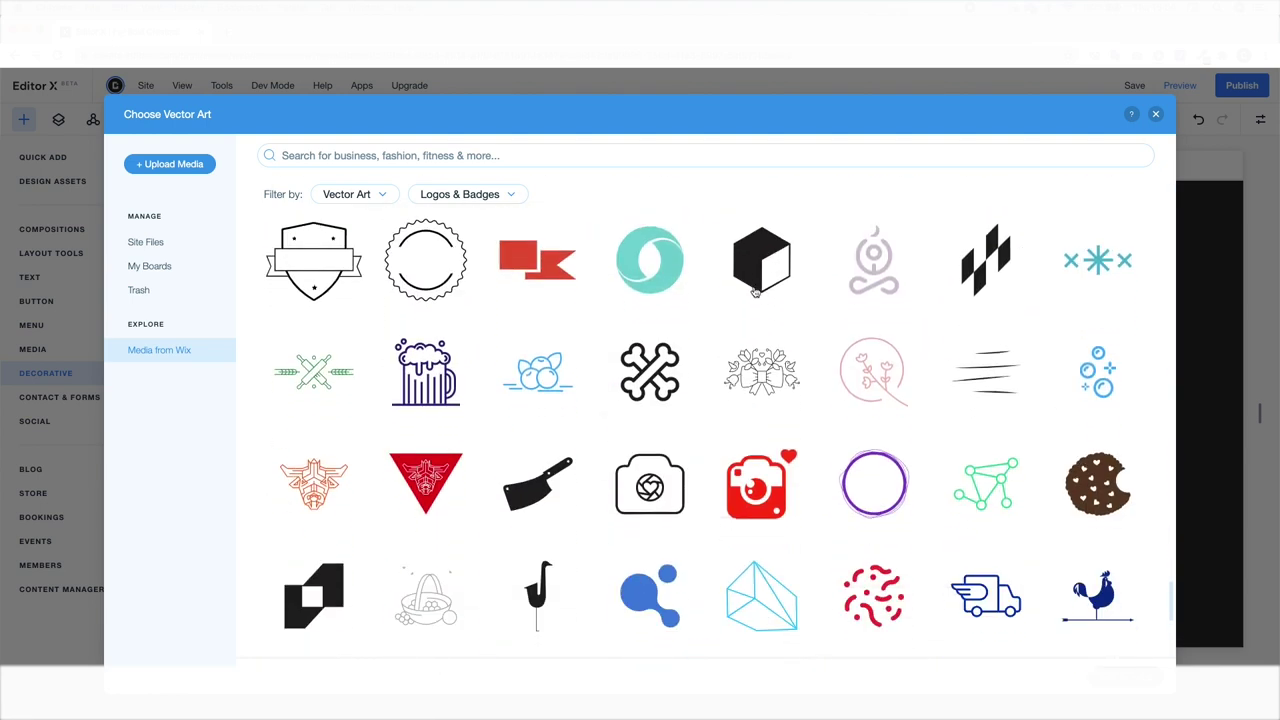
Add the cube logo, recolour it white, and move it to the header's left end.
double_click(762, 262)
left_click(709, 310)
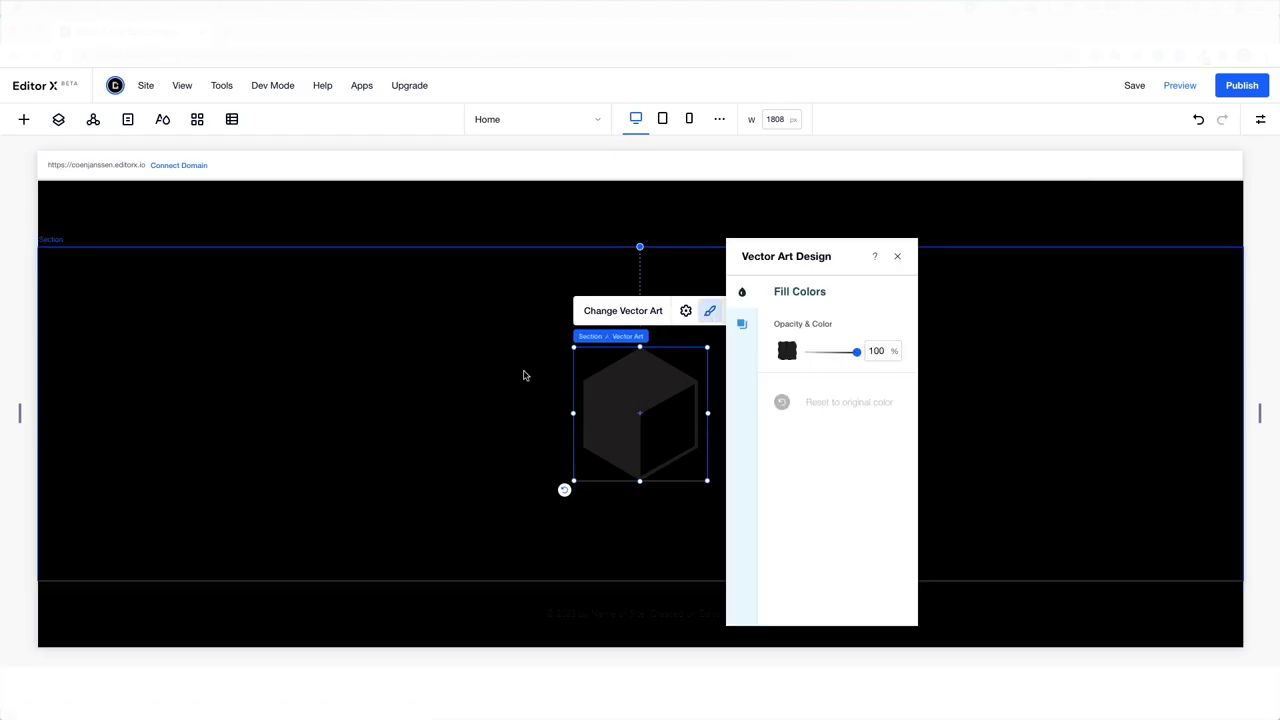
left_click(786, 351)
left_click(778, 473)
left_click(665, 488)
left_click_drag(640, 440, 82, 213)
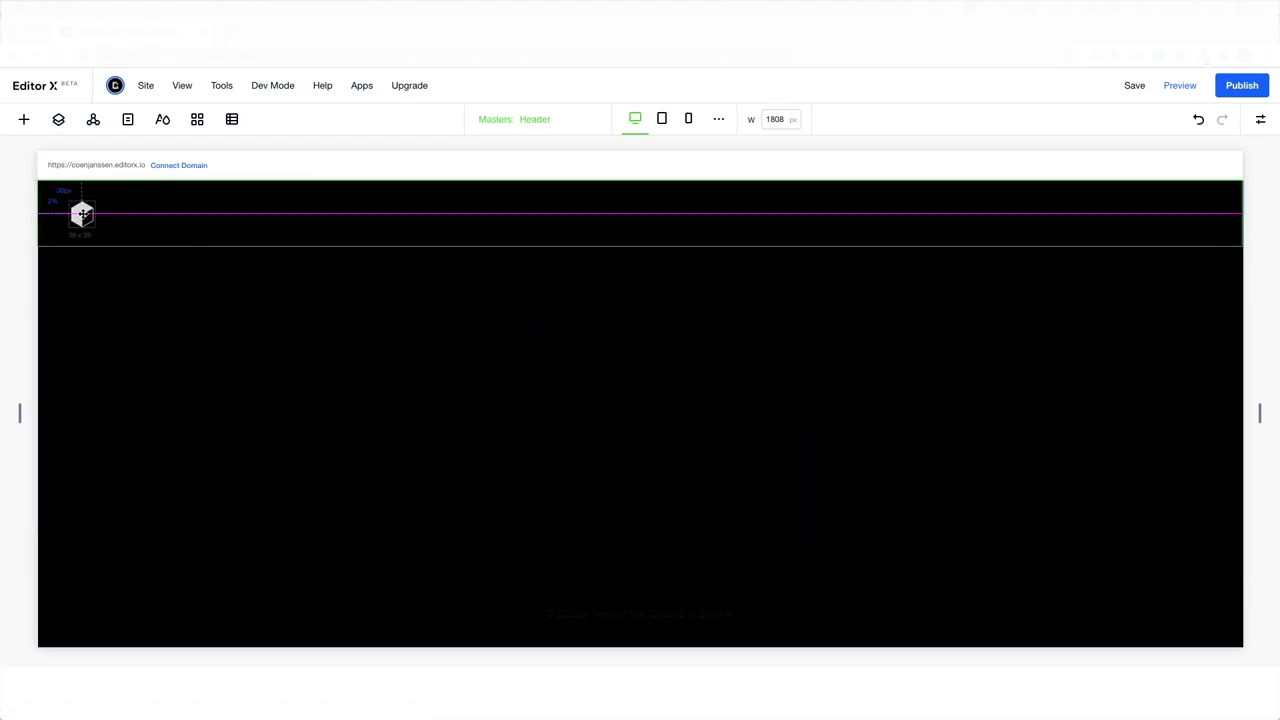
Add a themed title heading and set its font to Montserrat.
left_click(24, 119)
left_click(31, 297)
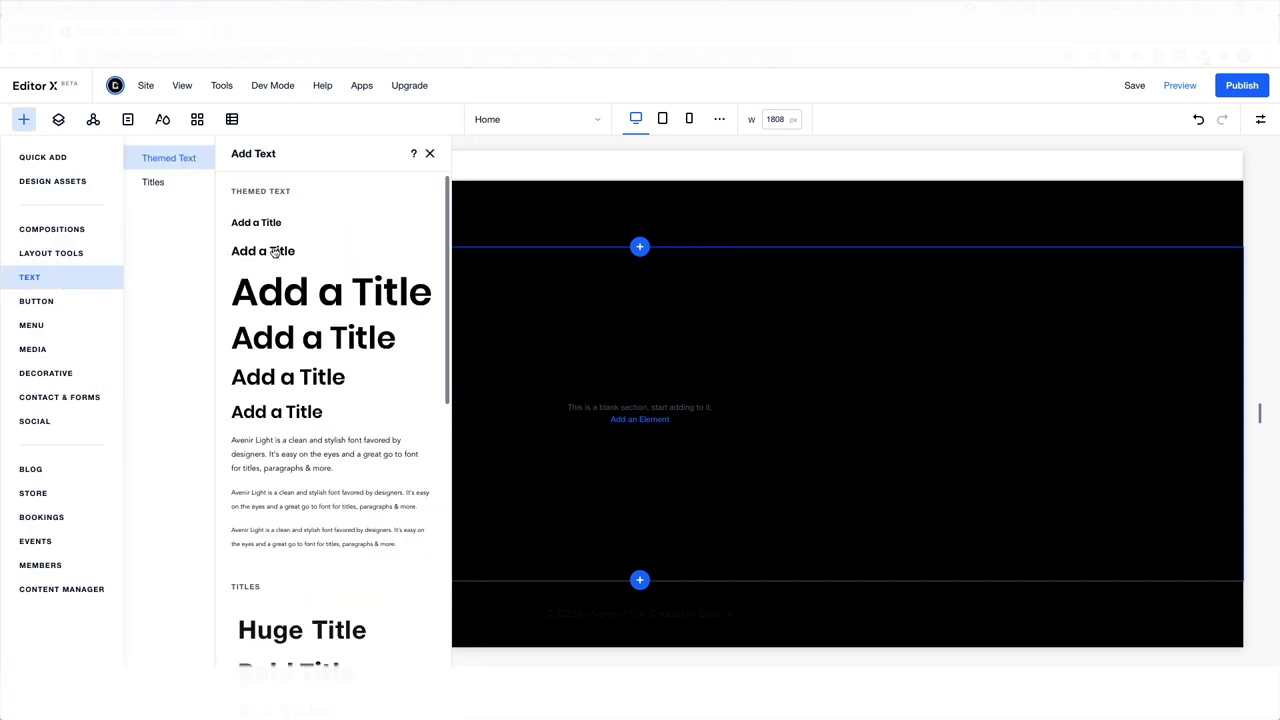
left_click(277, 251)
left_click(606, 363)
double_click(587, 412)
left_click(647, 339)
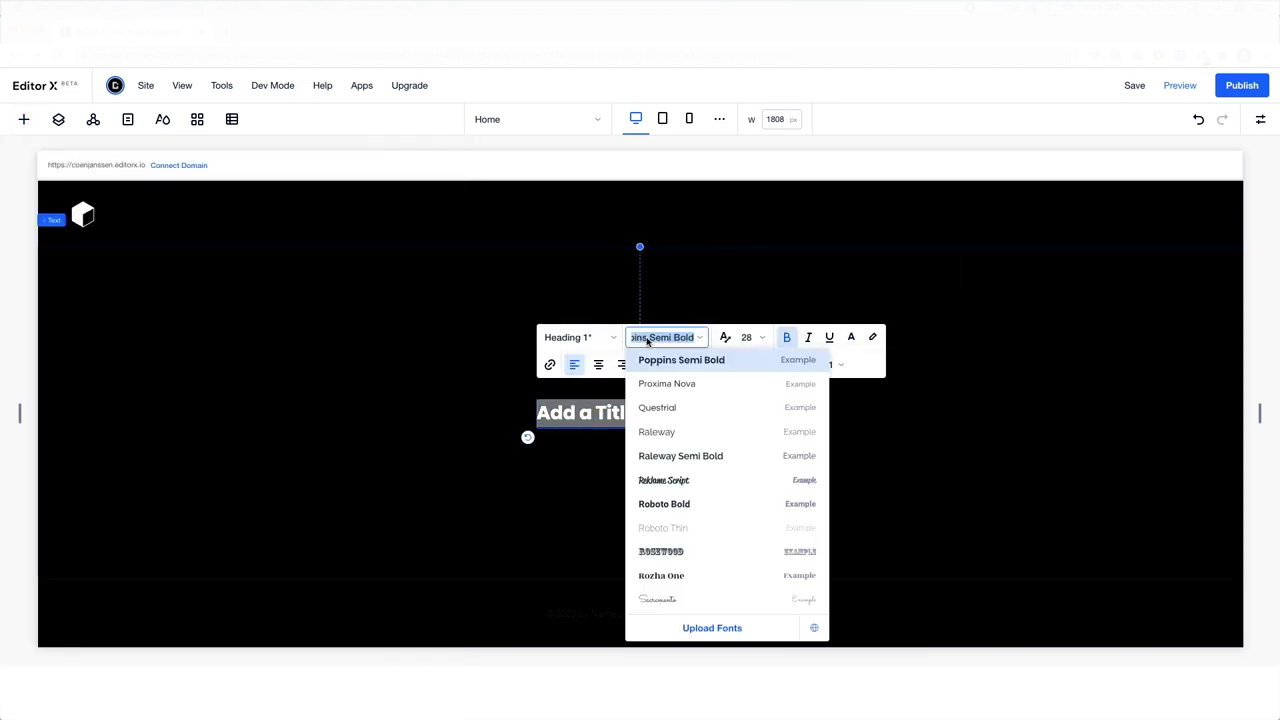
key("Return")
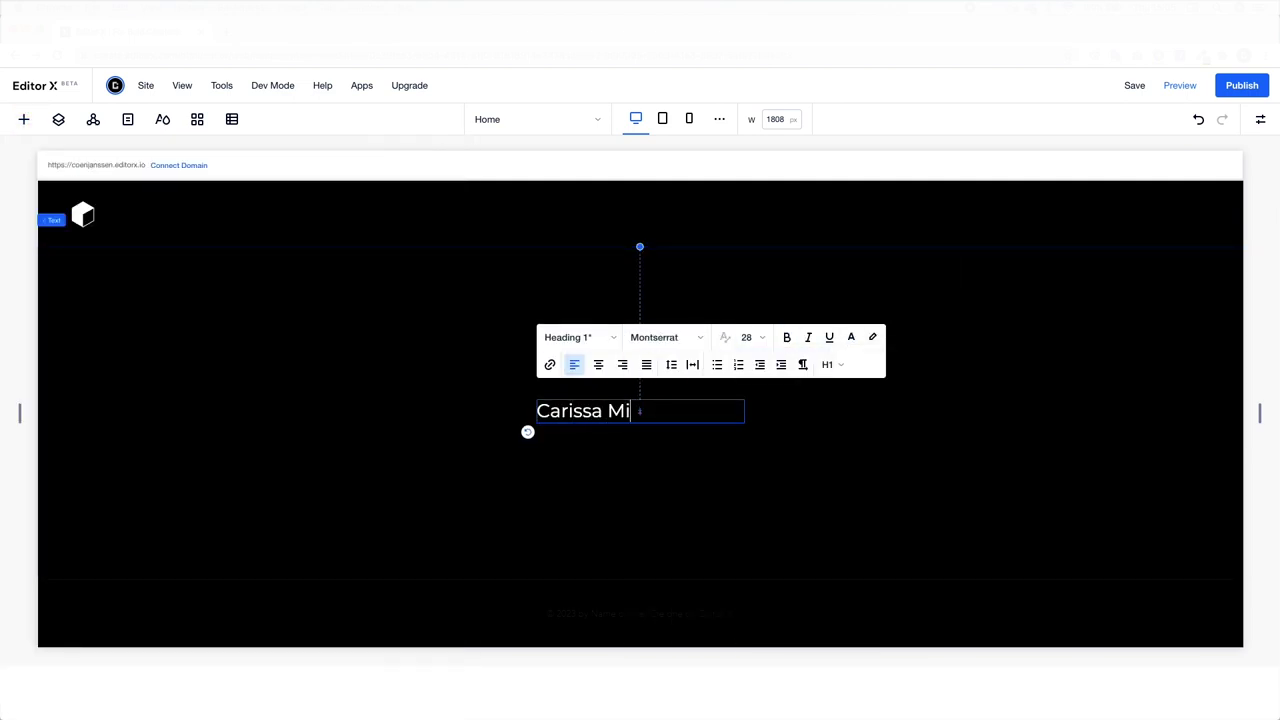
Place the owner's name beside the logo, change its font size and widen its box.
left_click_drag(616, 416, 200, 220)
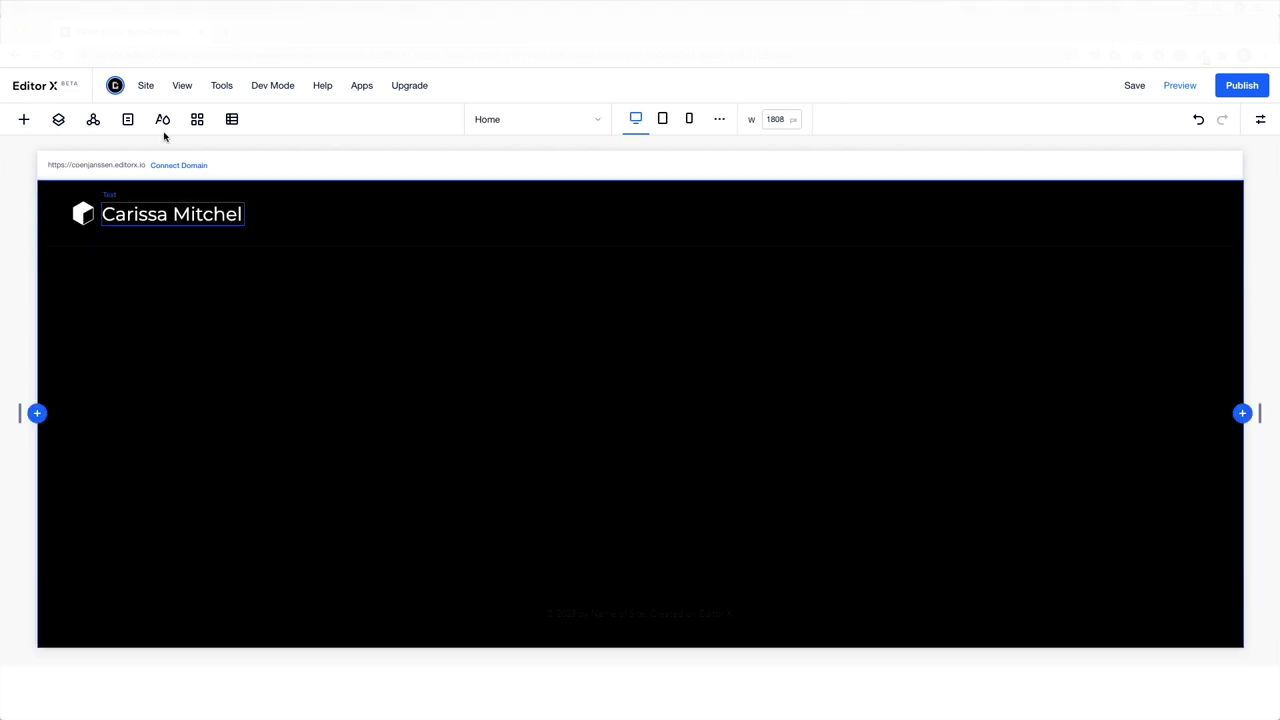
double_click(160, 212)
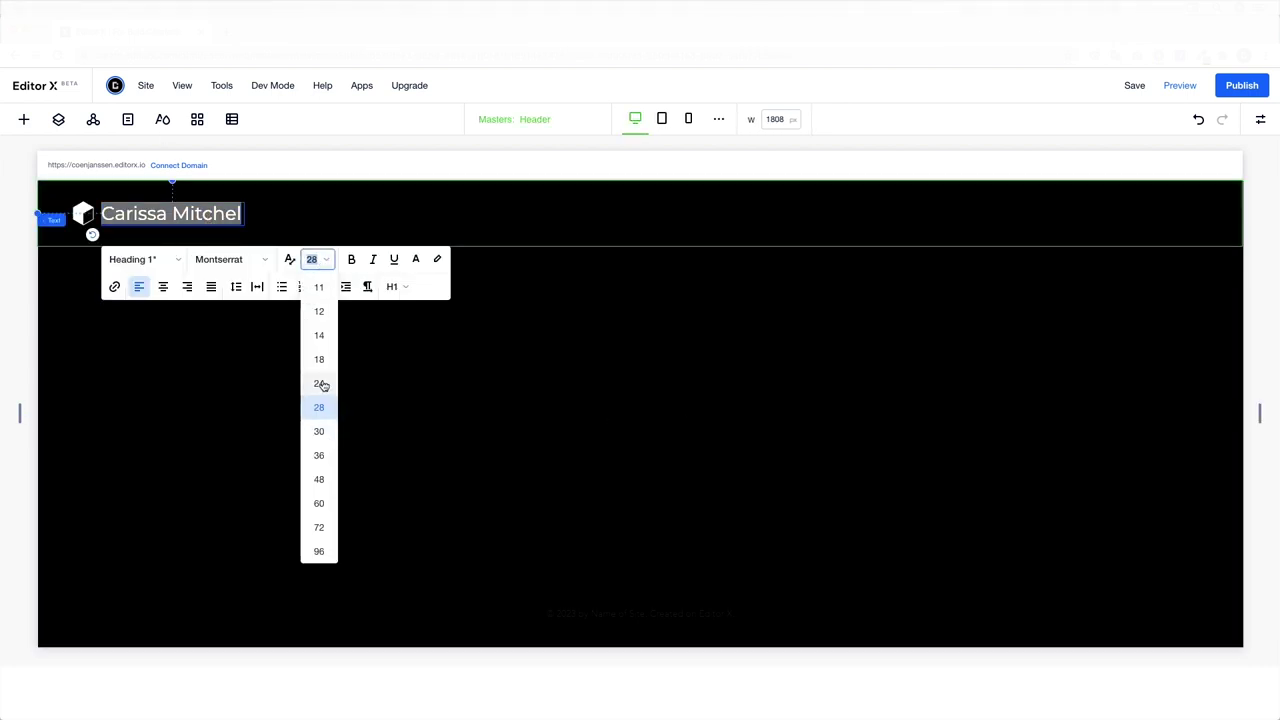
left_click(320, 262)
left_click(322, 400)
left_click_drag(243, 212, 263, 223)
Add a title heading to the blank section below the header.
left_click(558, 442)
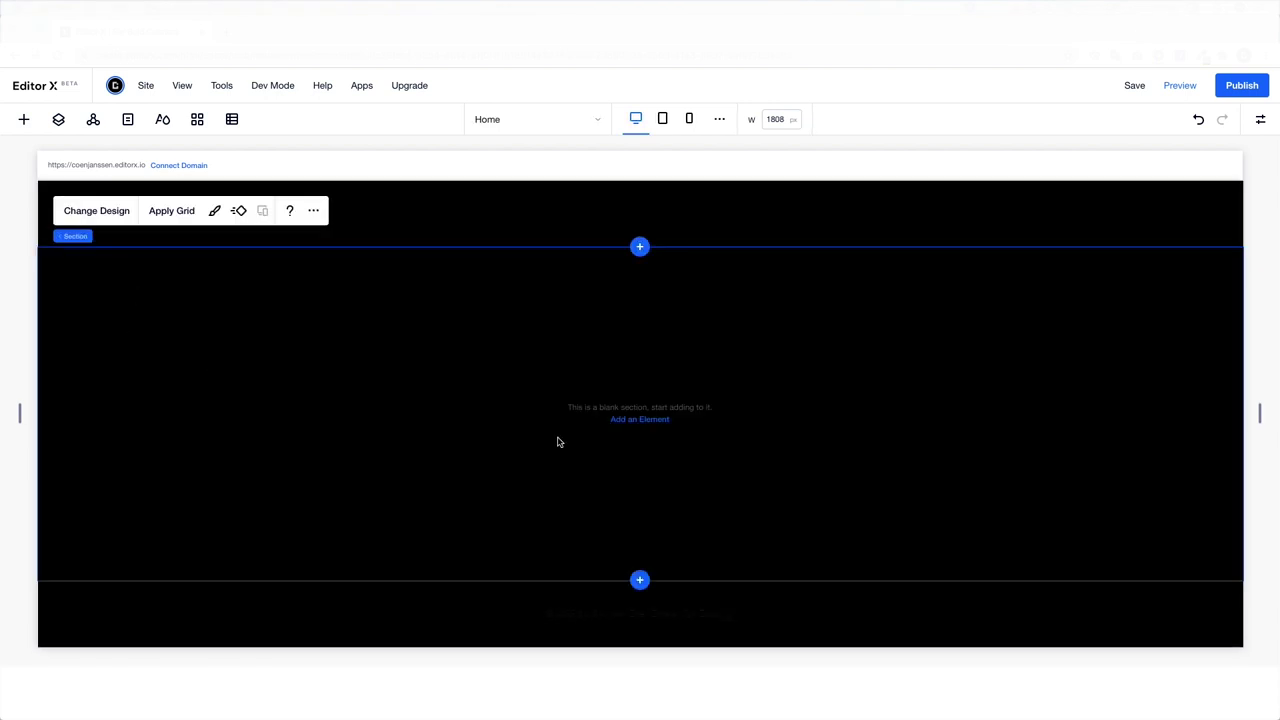
left_click(645, 420)
scroll(335, 450, "down", 5)
scroll(330, 606, "down", 5)
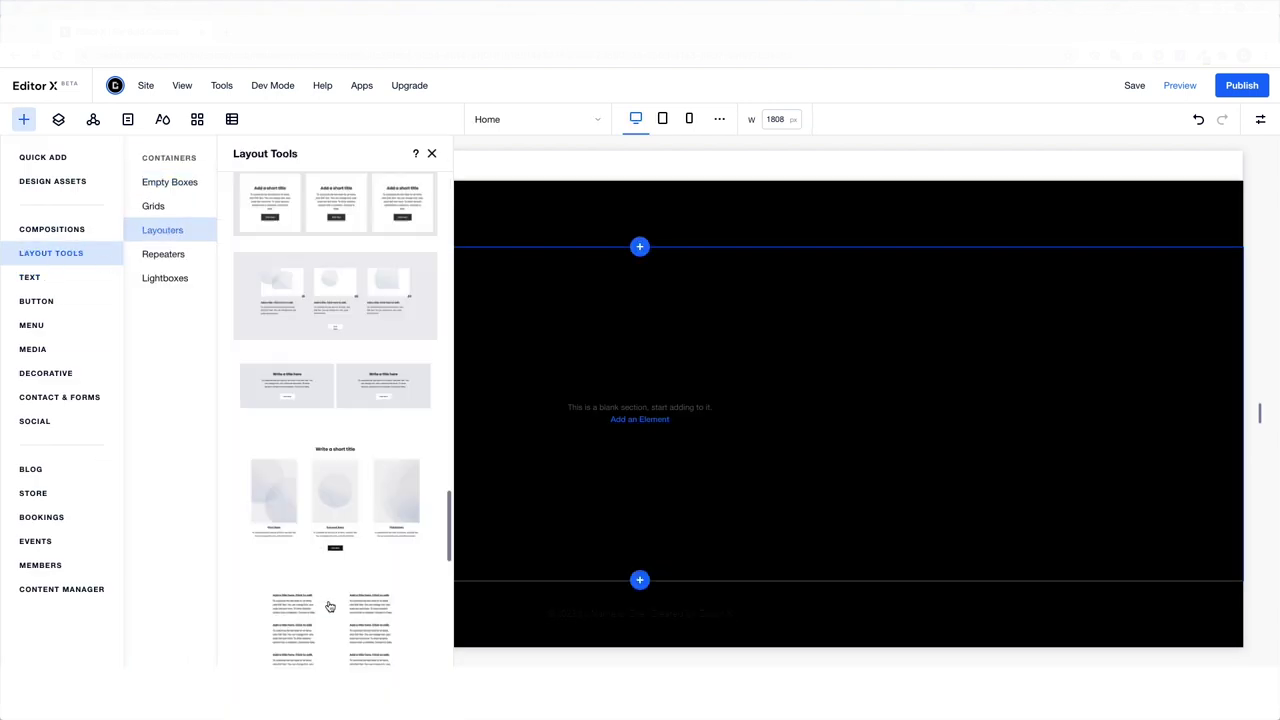
scroll(329, 606, "up", 10)
left_click(29, 277)
left_click(330, 290)
Style the bio heading in Montserrat, size 30, white.
left_click(485, 256)
type("Montserrat")
key("Return")
left_click(566, 256)
left_click(574, 410)
left_click(669, 256)
left_click(661, 458)
left_click(458, 318)
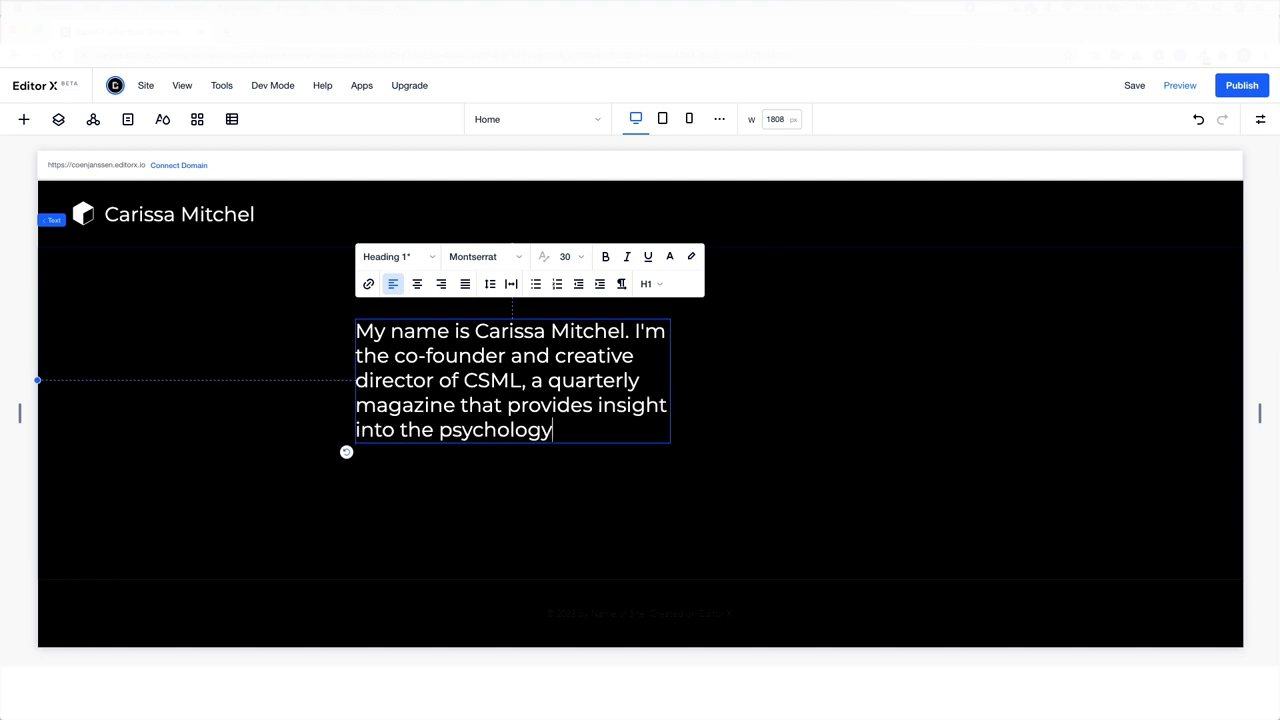
Widen the bio box to 800 px, increase its line spacing, and shift it left.
left_click_drag(670, 380, 890, 380)
left_click(384, 282)
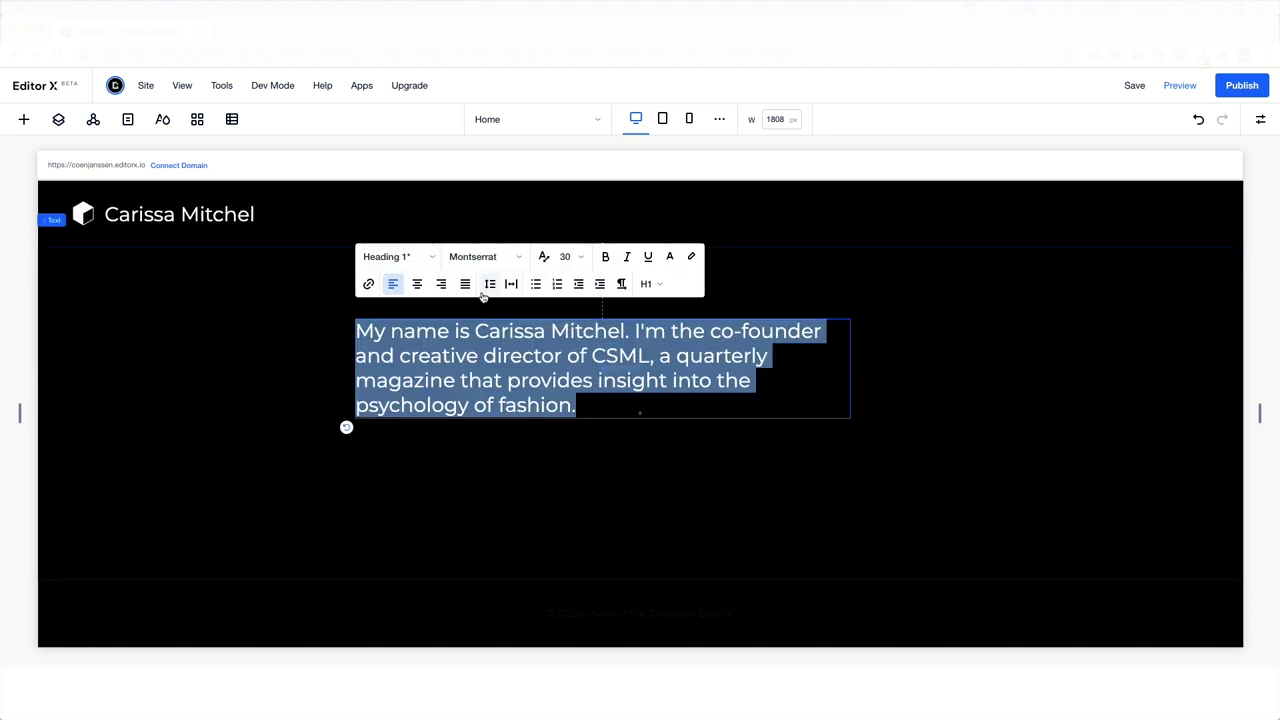
left_click(491, 283)
left_click_drag(610, 389, 595, 389)
left_click(115, 317)
left_click_drag(450, 366, 354, 360)
Add a size-14 Linotype Didot consulting line below the bio and widen its box.
left_click(24, 119)
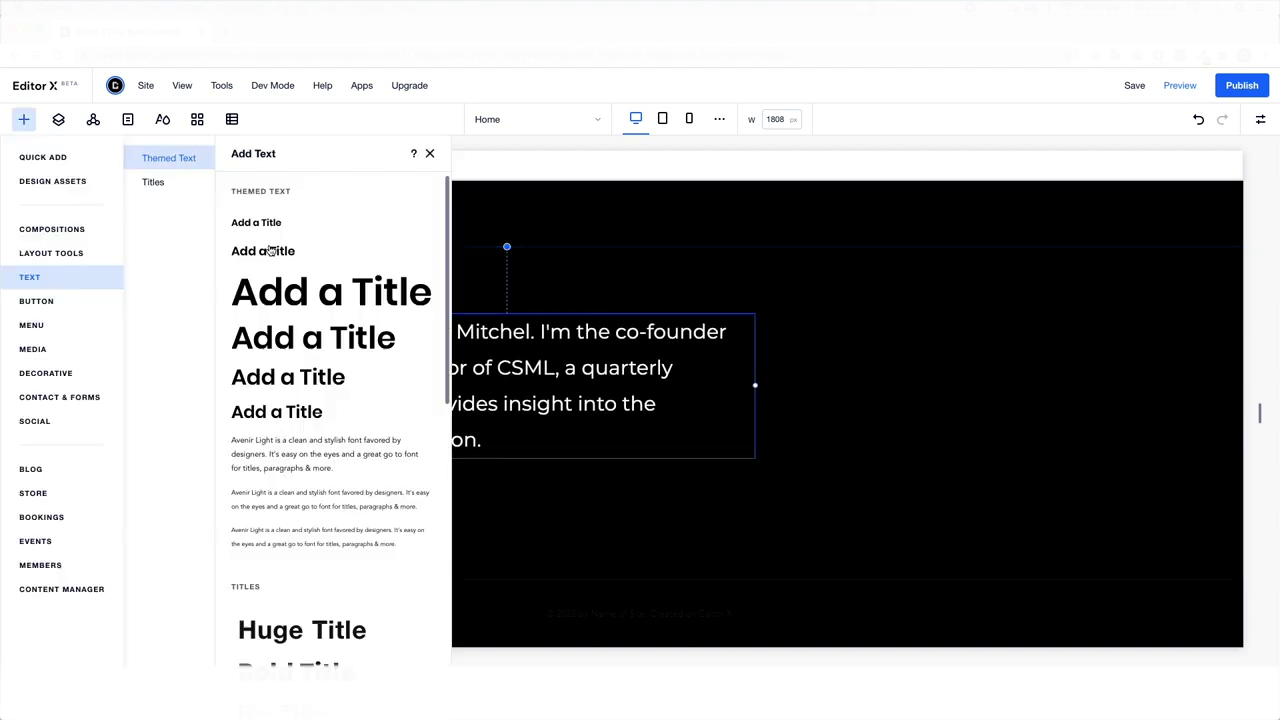
left_click_drag(330, 290, 300, 488)
double_click(310, 488)
left_click(574, 413)
left_click(477, 413)
left_click(477, 484)
left_click(384, 413)
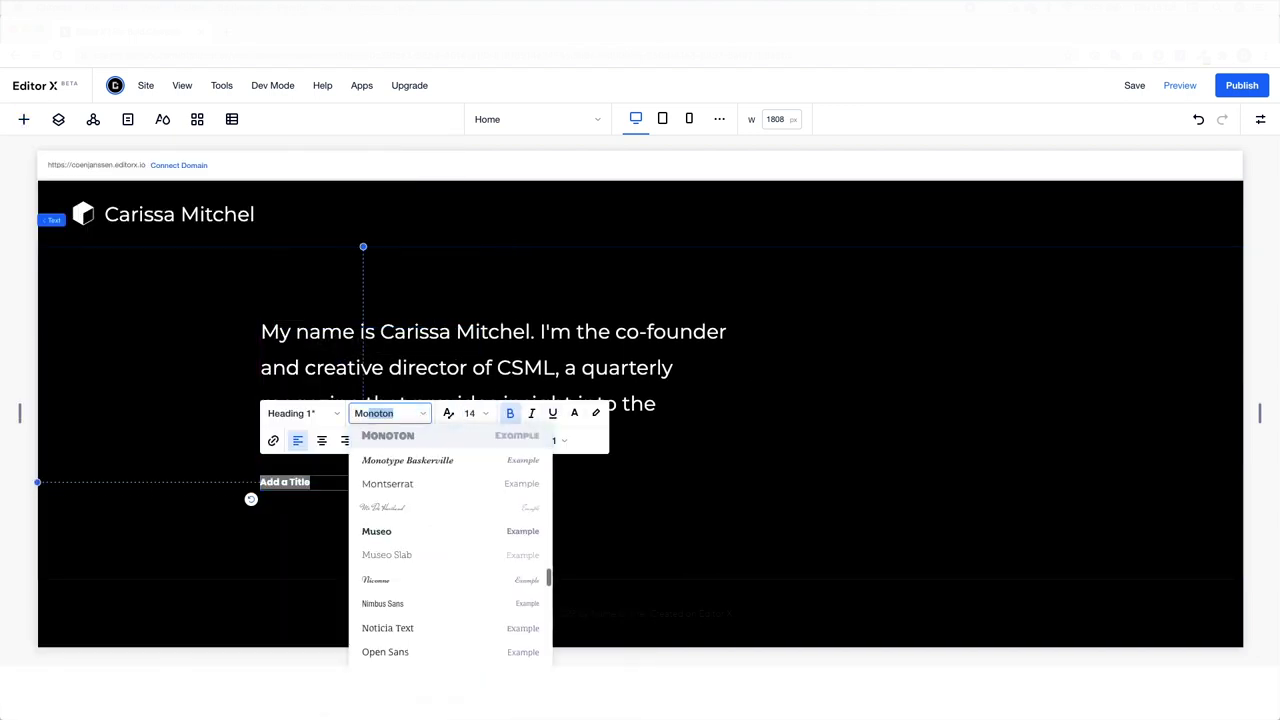
left_click(392, 459)
type("I'm currently available for consulting angagement")
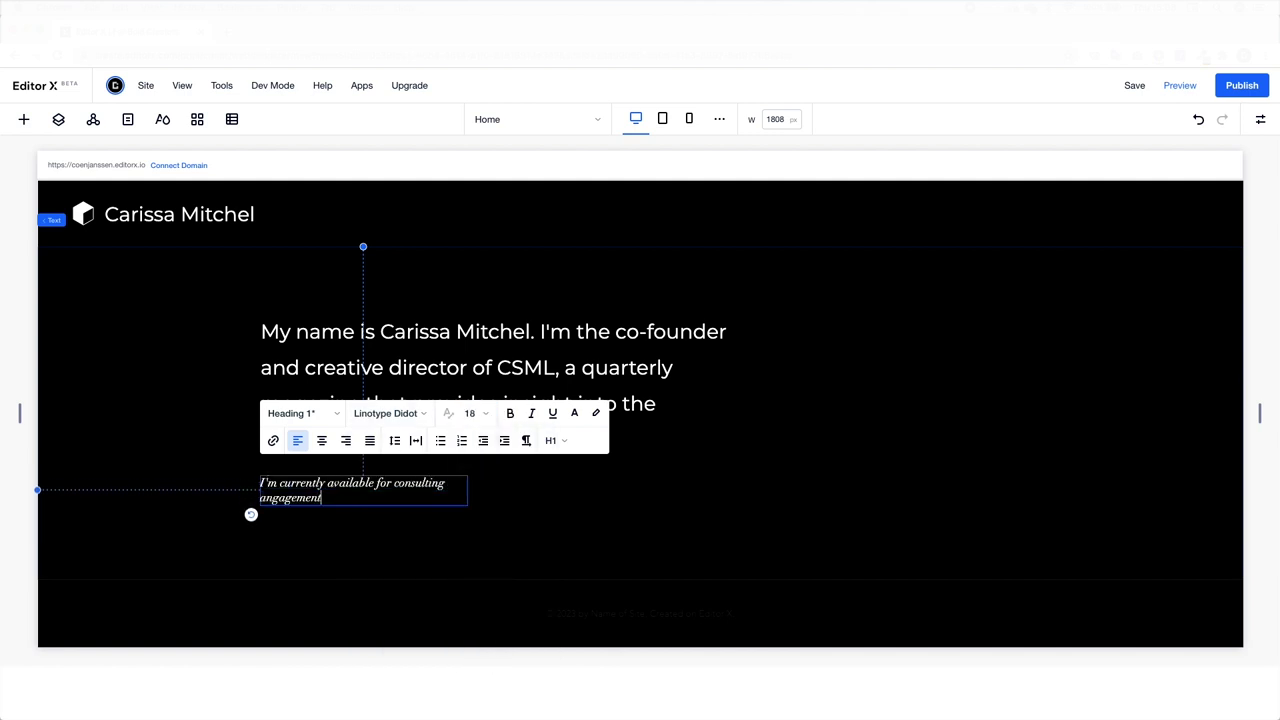
type("s.")
left_click_drag(467, 490, 513, 496)
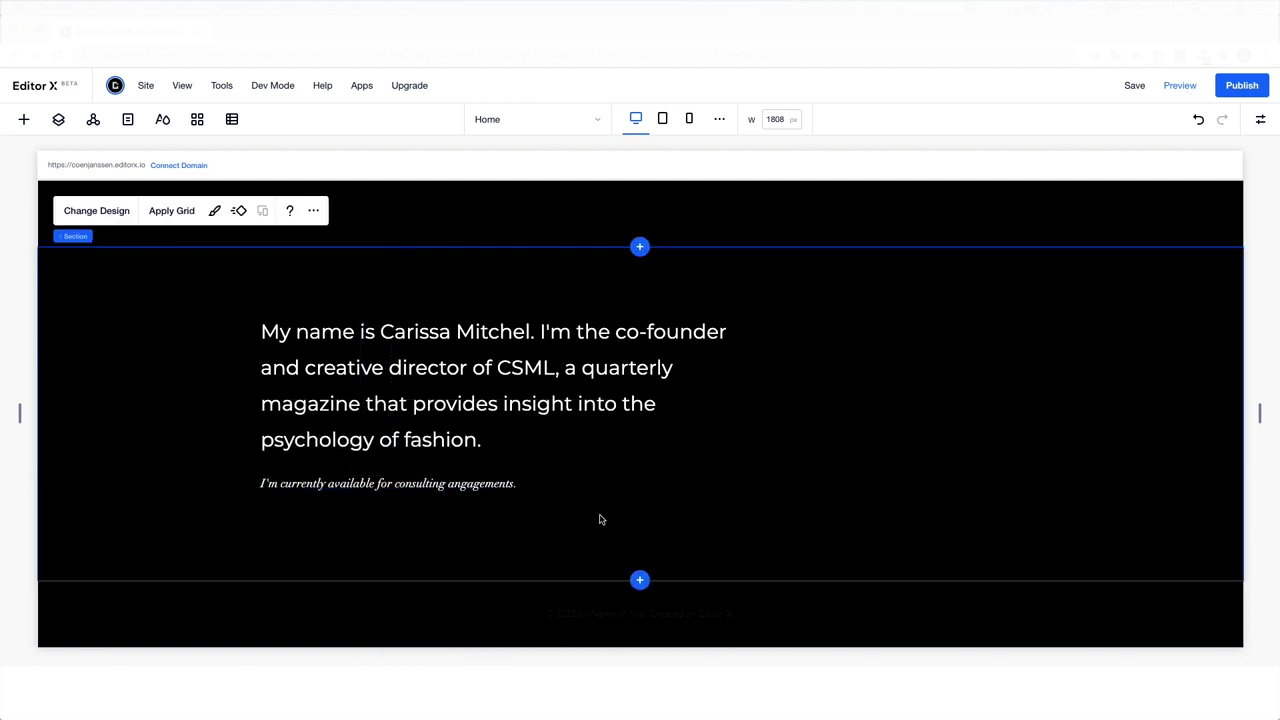
Add a new section holding an About composition with two images.
left_click(680, 514)
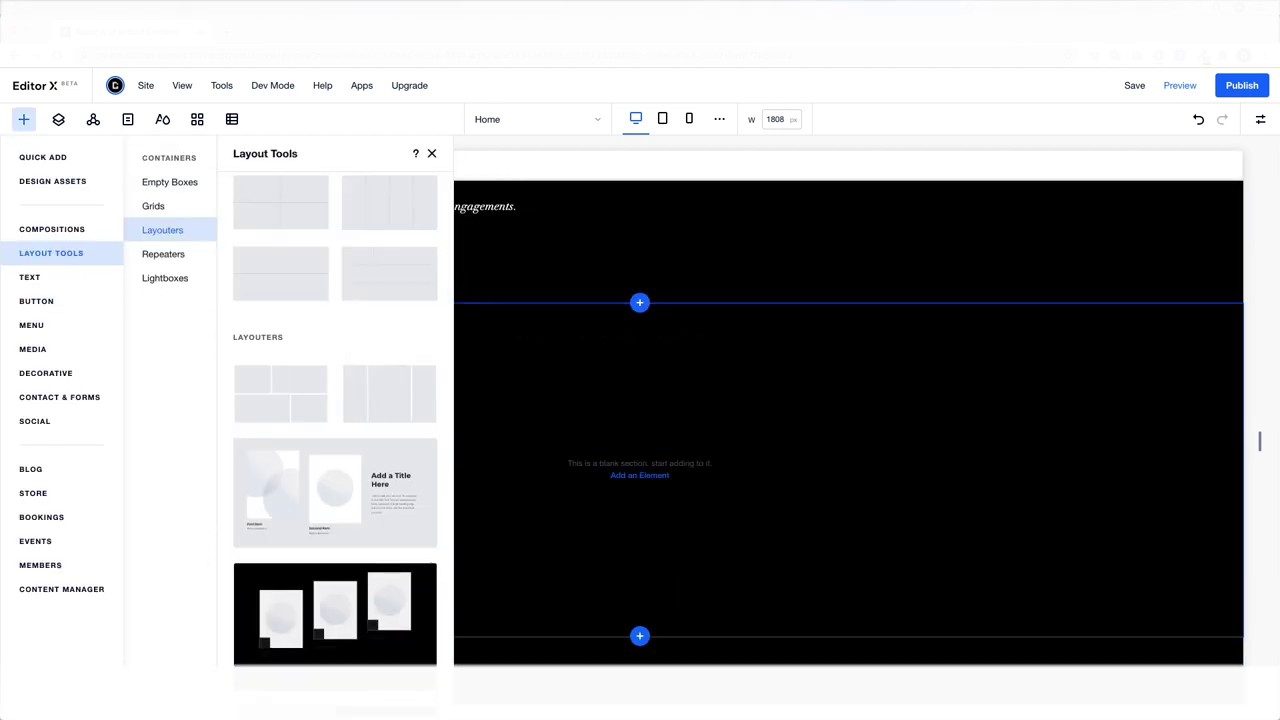
scroll(343, 508, "down", 5)
scroll(348, 505, "down", 5)
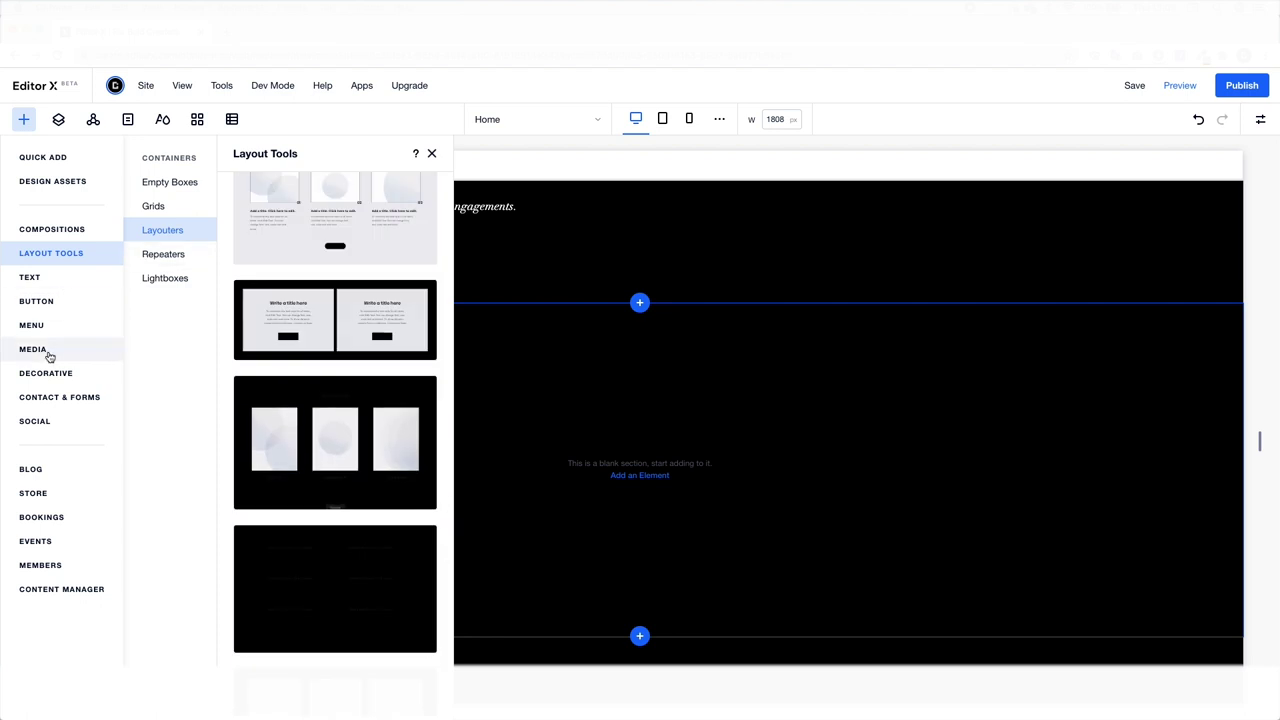
left_click(47, 352)
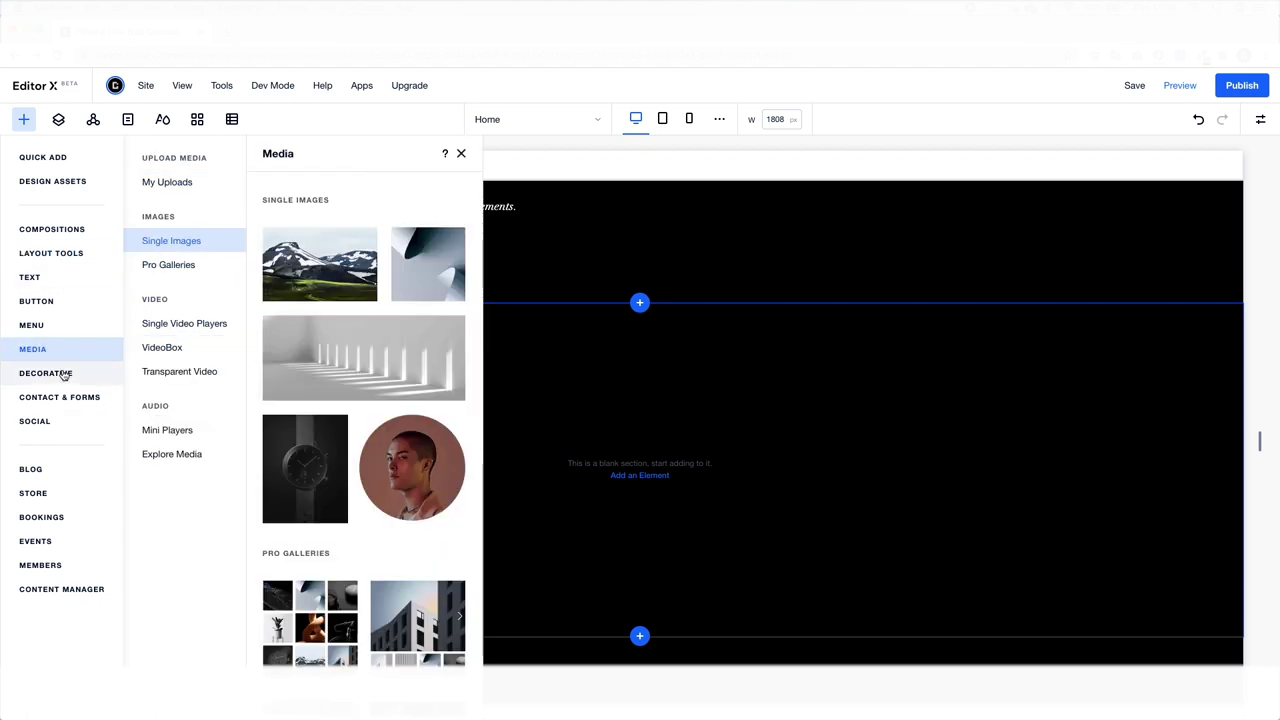
left_click(52, 229)
left_click(170, 207)
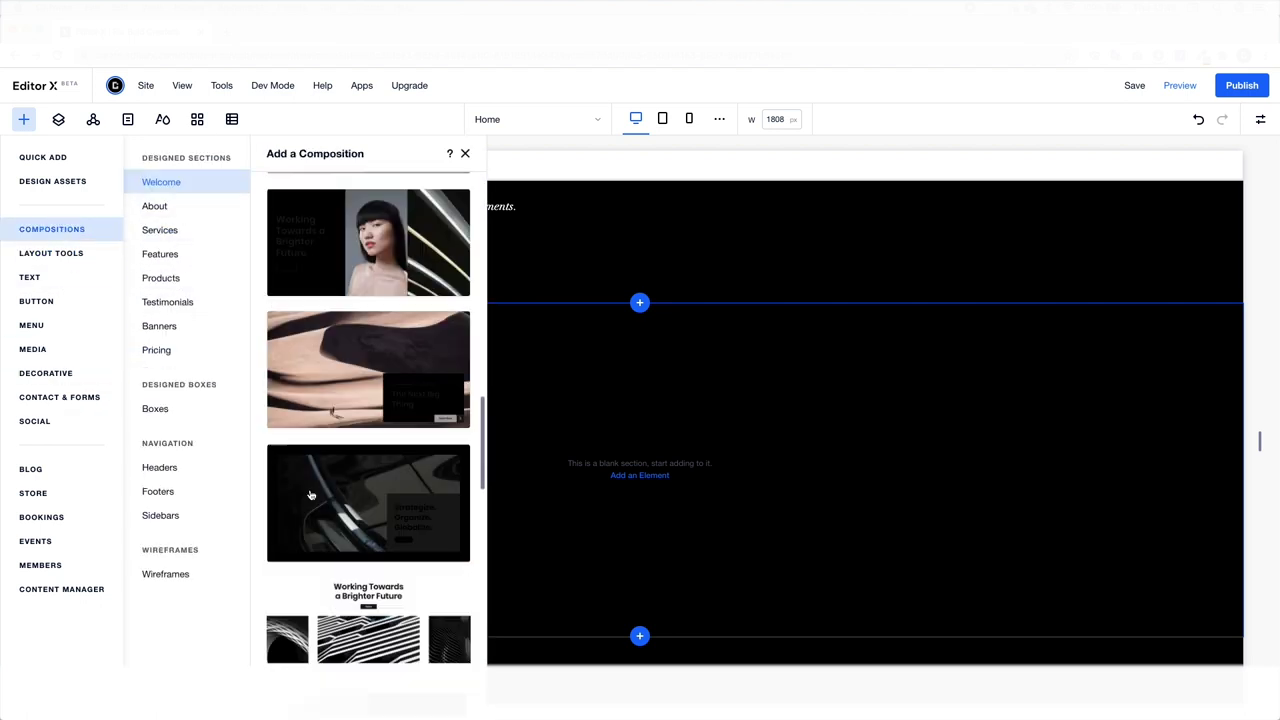
scroll(398, 469, "down", 5)
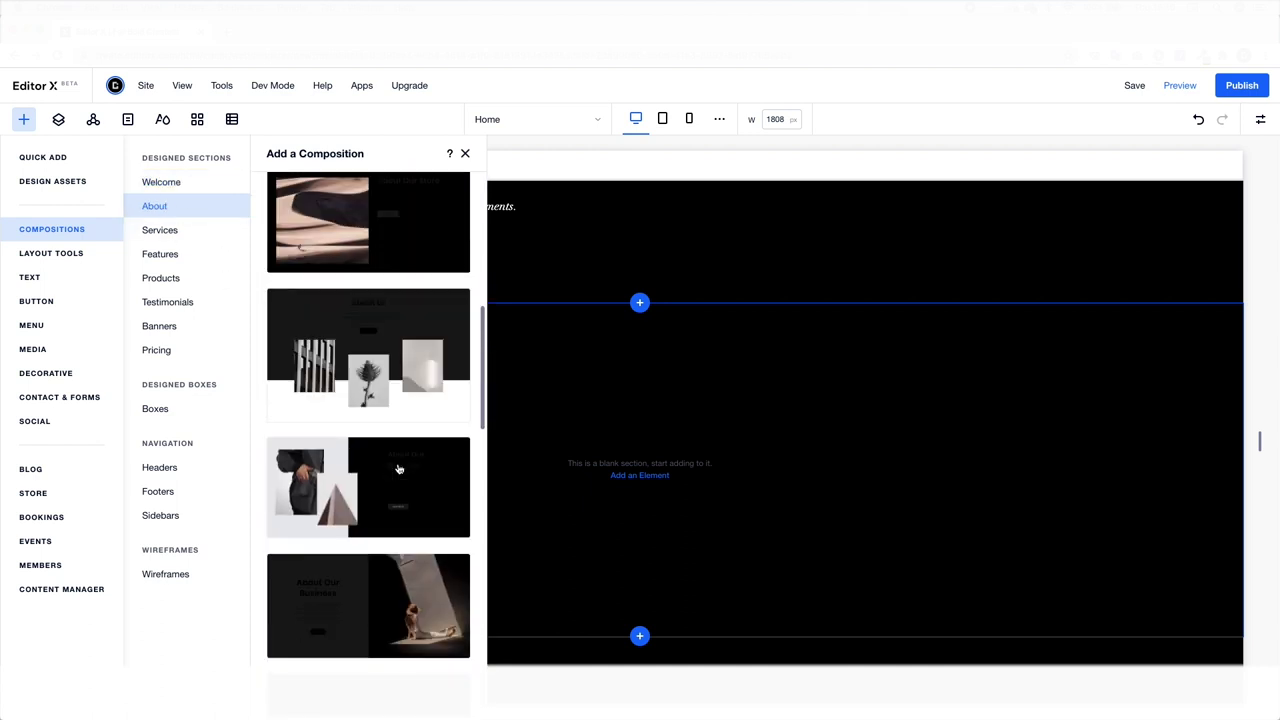
scroll(372, 568, "down", 2)
scroll(372, 568, "down", 5)
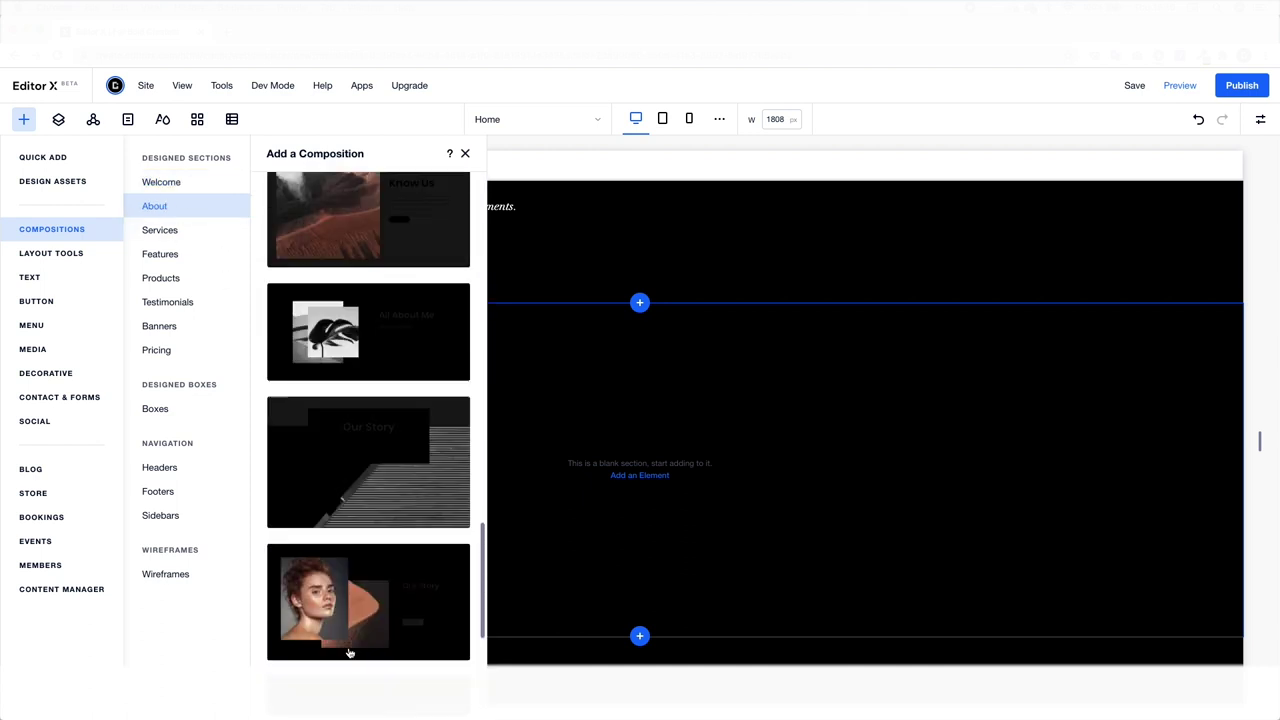
scroll(354, 640, "up", 5)
left_click(349, 652)
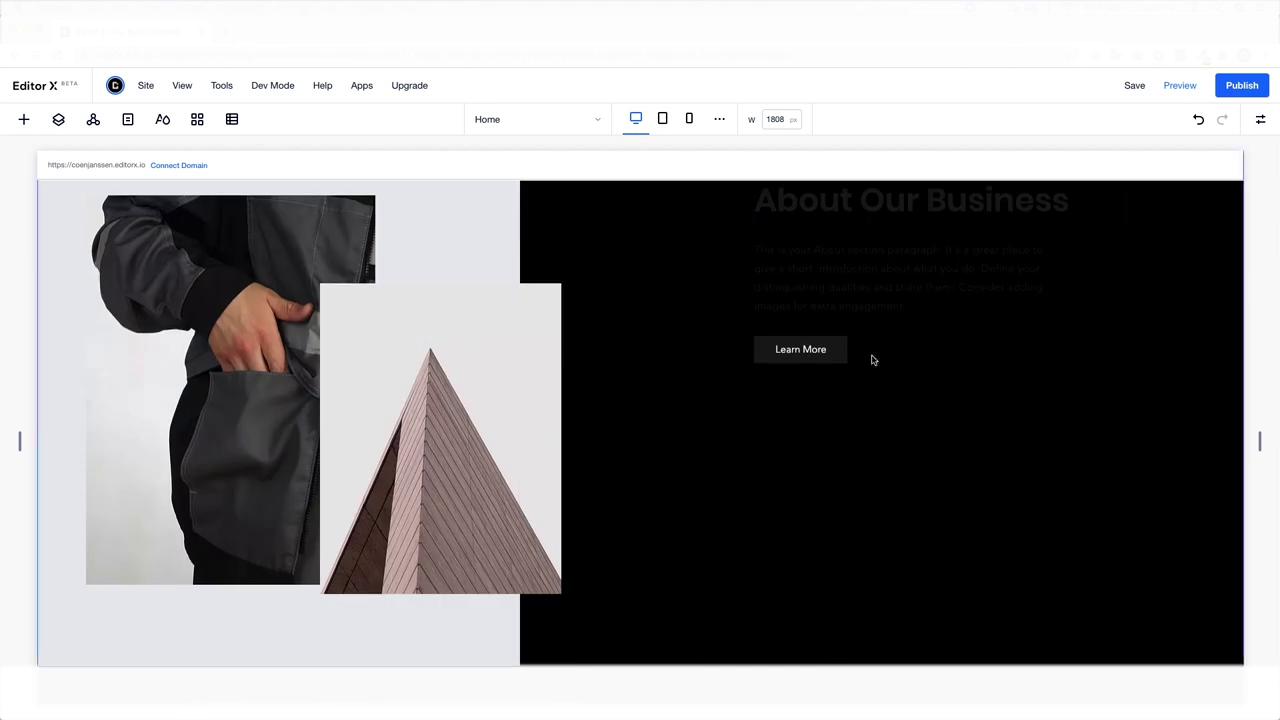
Retitle the heading 'Based in Berlin.' in Montserrat at a smaller size.
double_click(849, 470)
type("Based i")
left_click(889, 381)
key("Return")
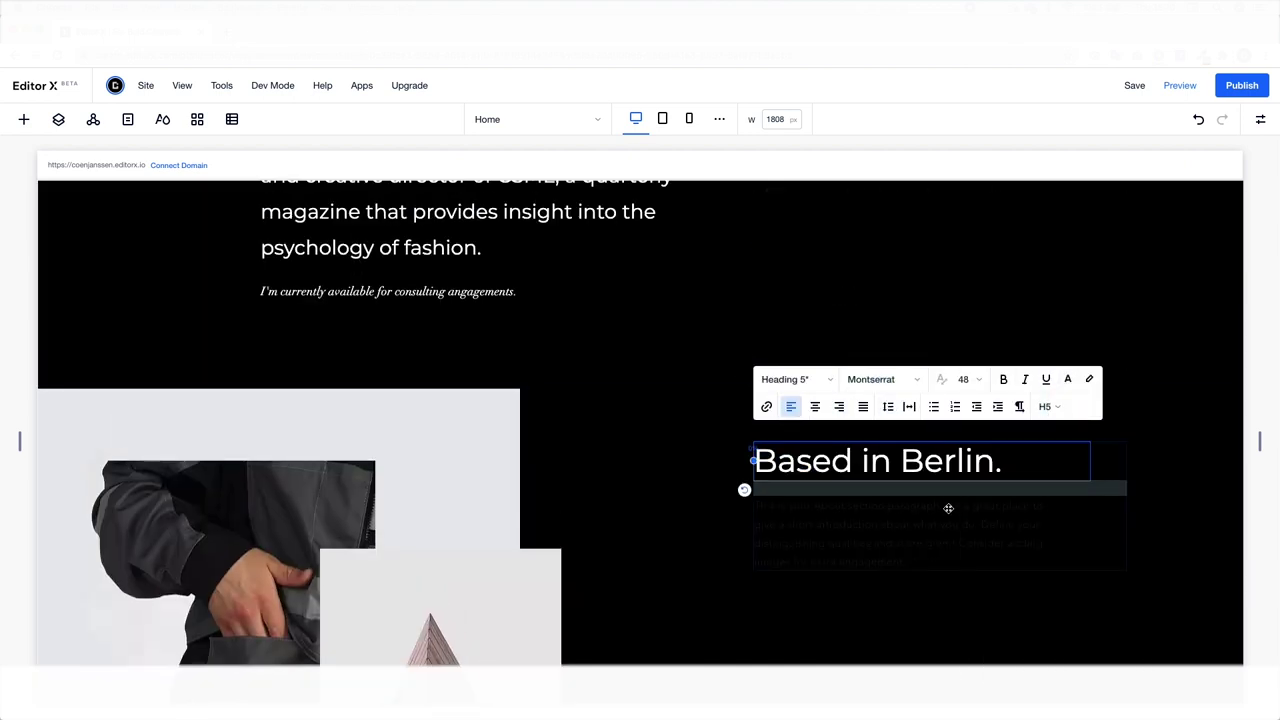
left_click(975, 503)
Clear the placeholder paragraph and set its font to Montserrat.
triple_click(871, 523)
key("BackSpace")
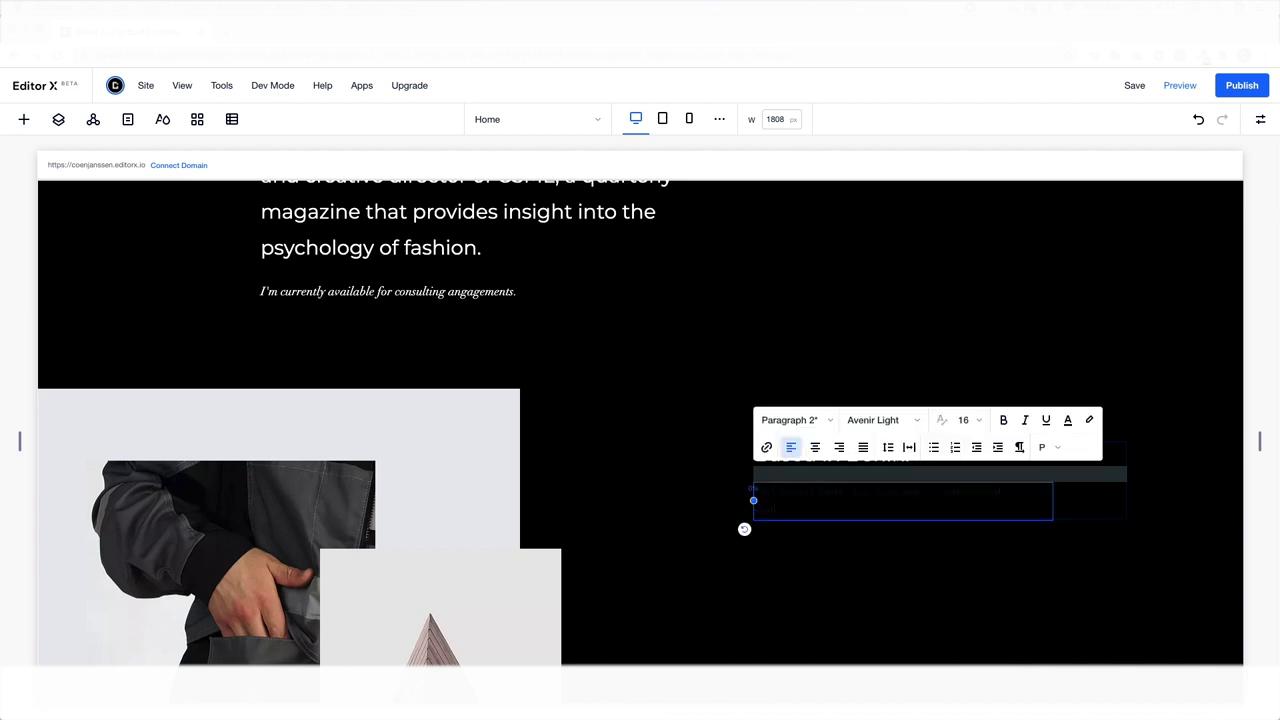
left_click(880, 420)
left_click(985, 462)
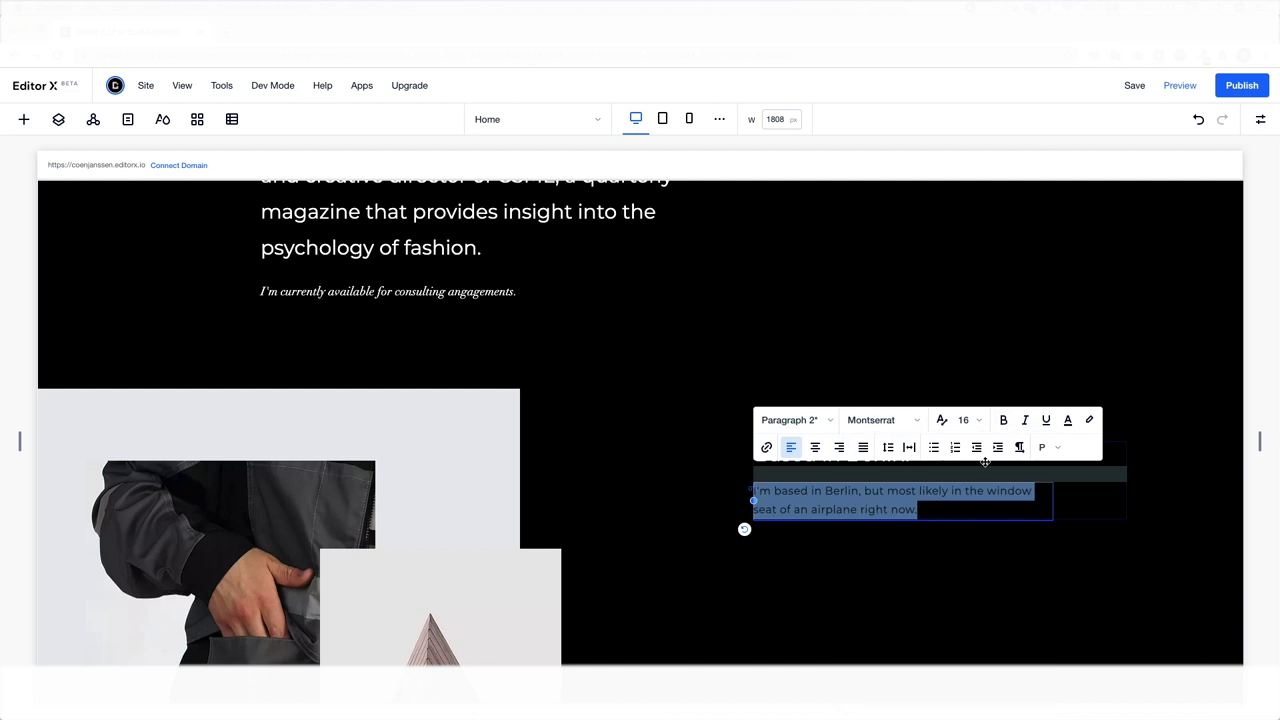
left_click(1068, 421)
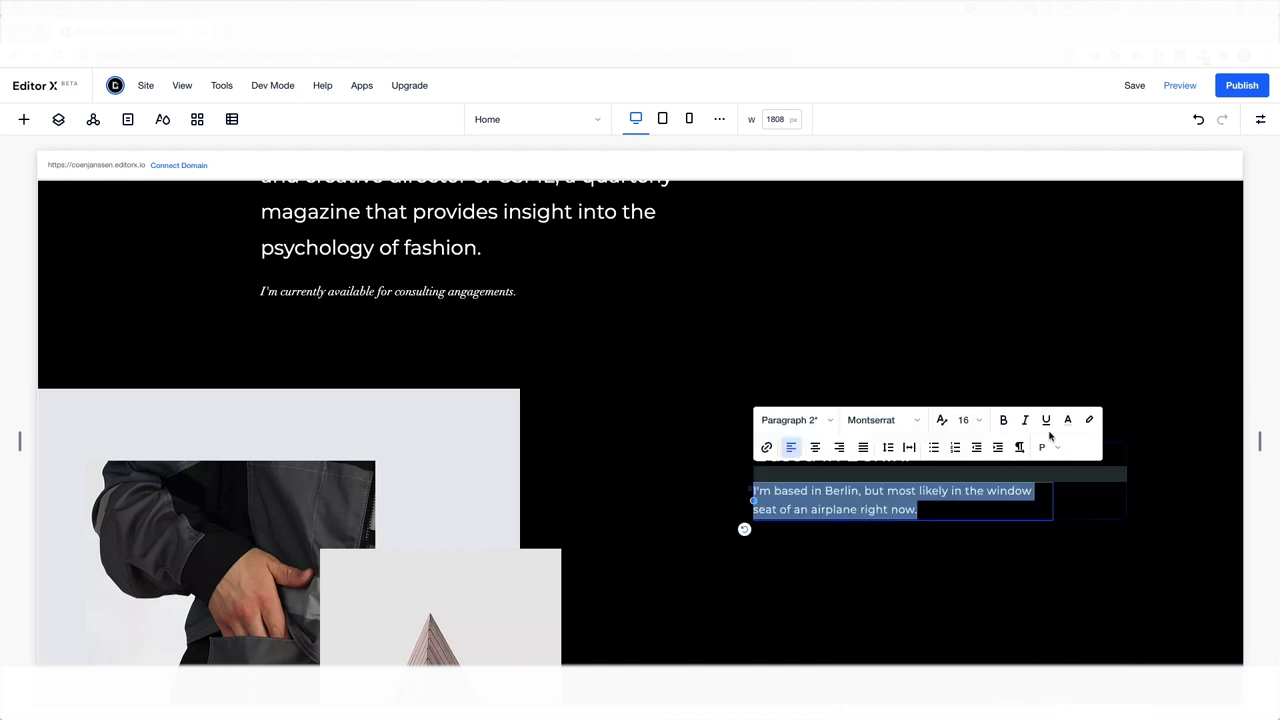
Replace the section photo by uploading nine photos to the media library.
left_click(909, 621)
scroll(777, 606, "down", 3)
left_click(228, 430)
left_click(306, 248)
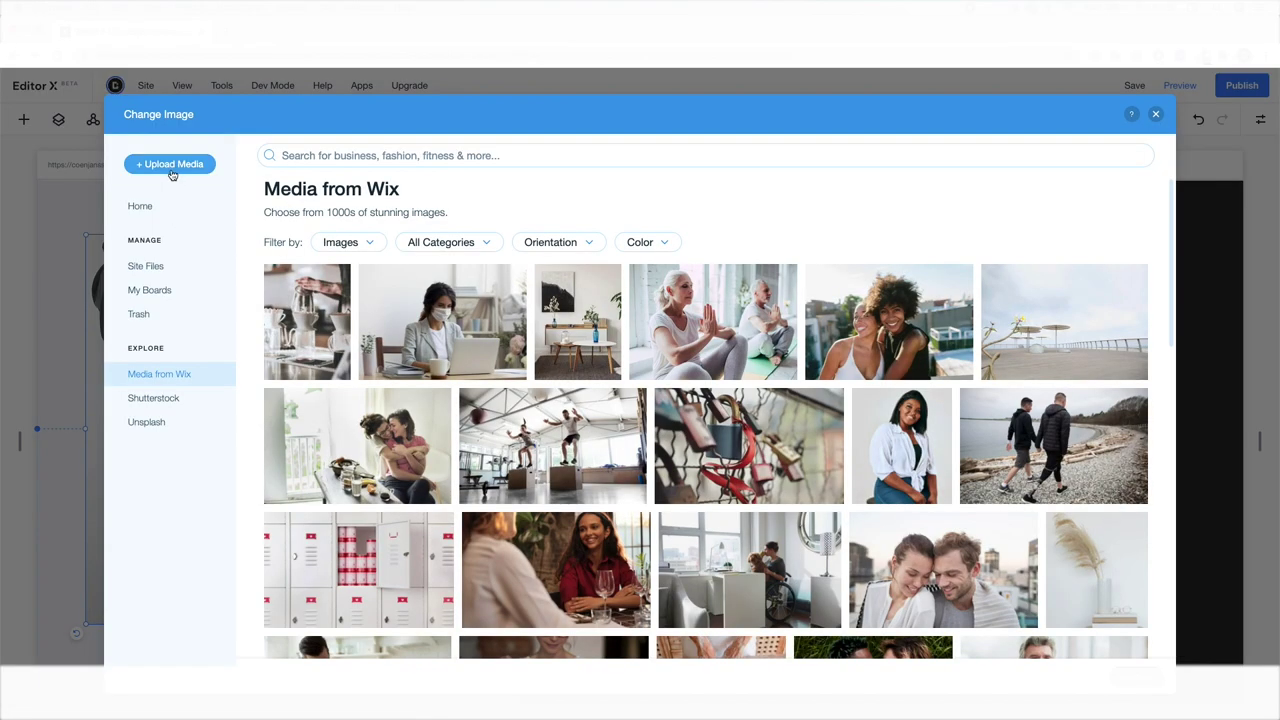
left_click(172, 168)
left_click_drag(644, 381, 531, 364)
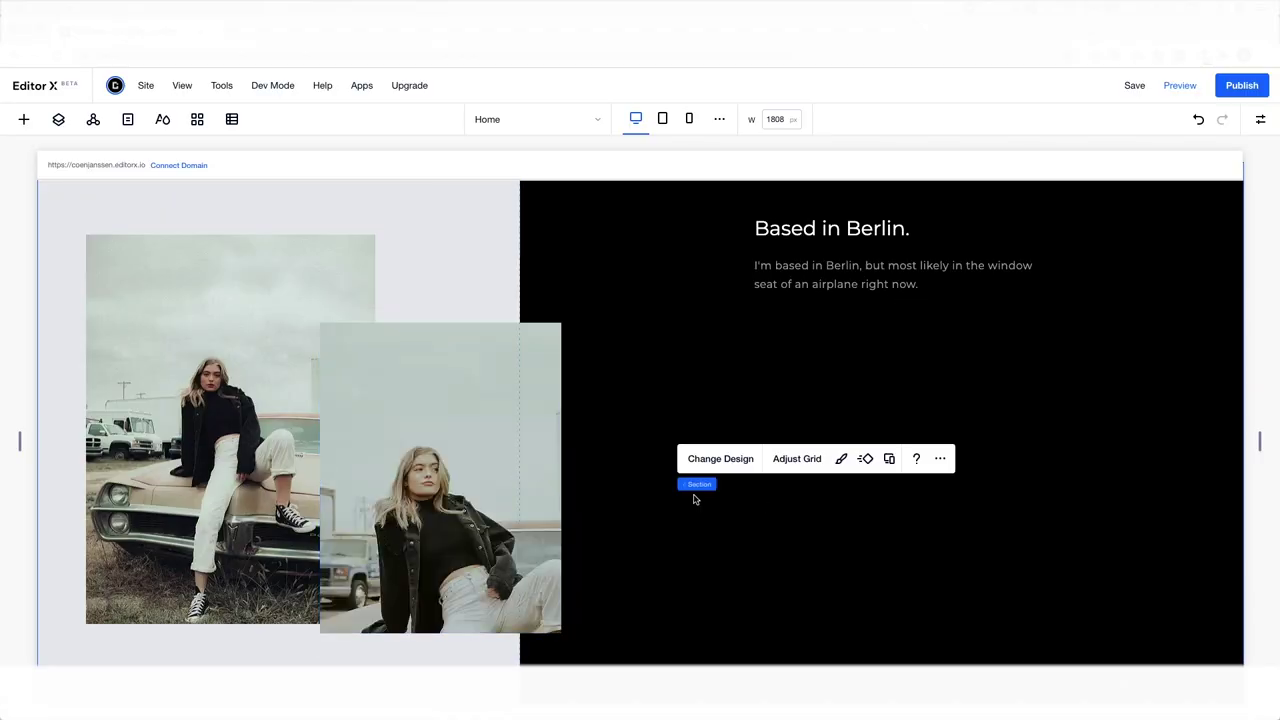
Select the second photo and its section, then add and delete a blank section.
scroll(695, 499, "up", 2)
scroll(695, 499, "down", 3)
left_click(463, 336)
left_click(586, 620)
scroll(643, 517, "up", 5)
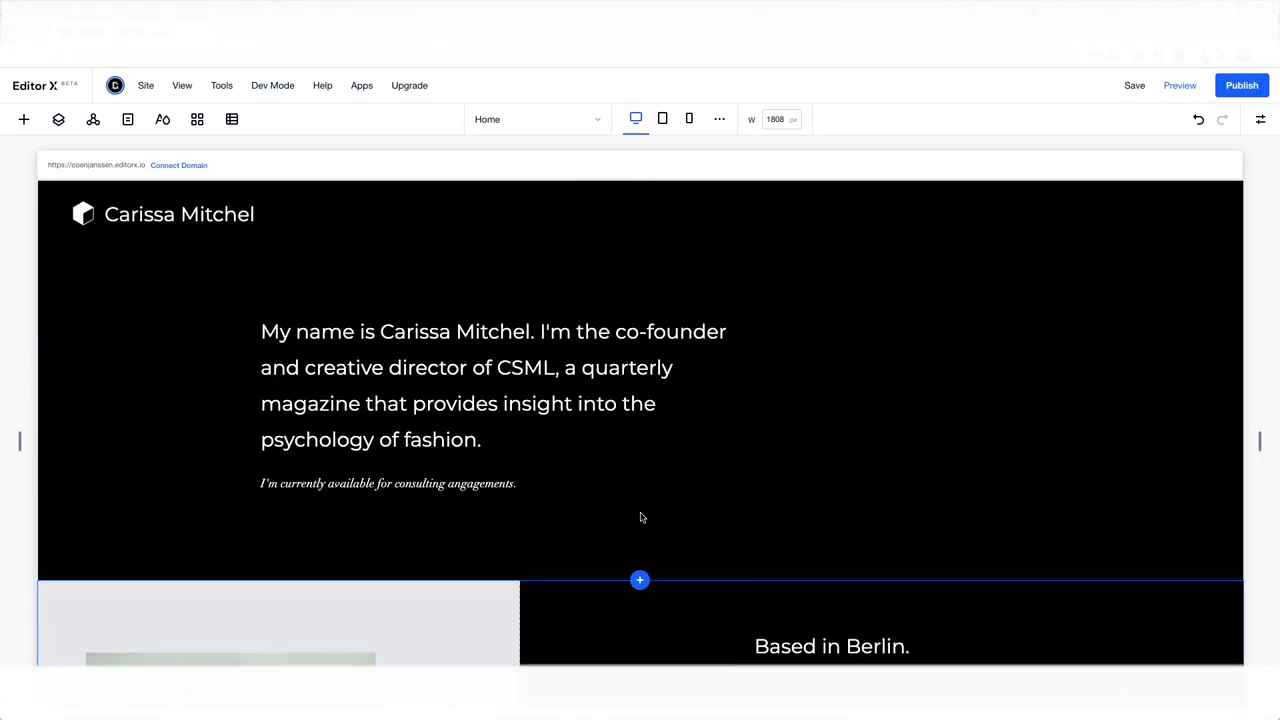
scroll(642, 517, "down", 7)
scroll(229, 377, "up", 3)
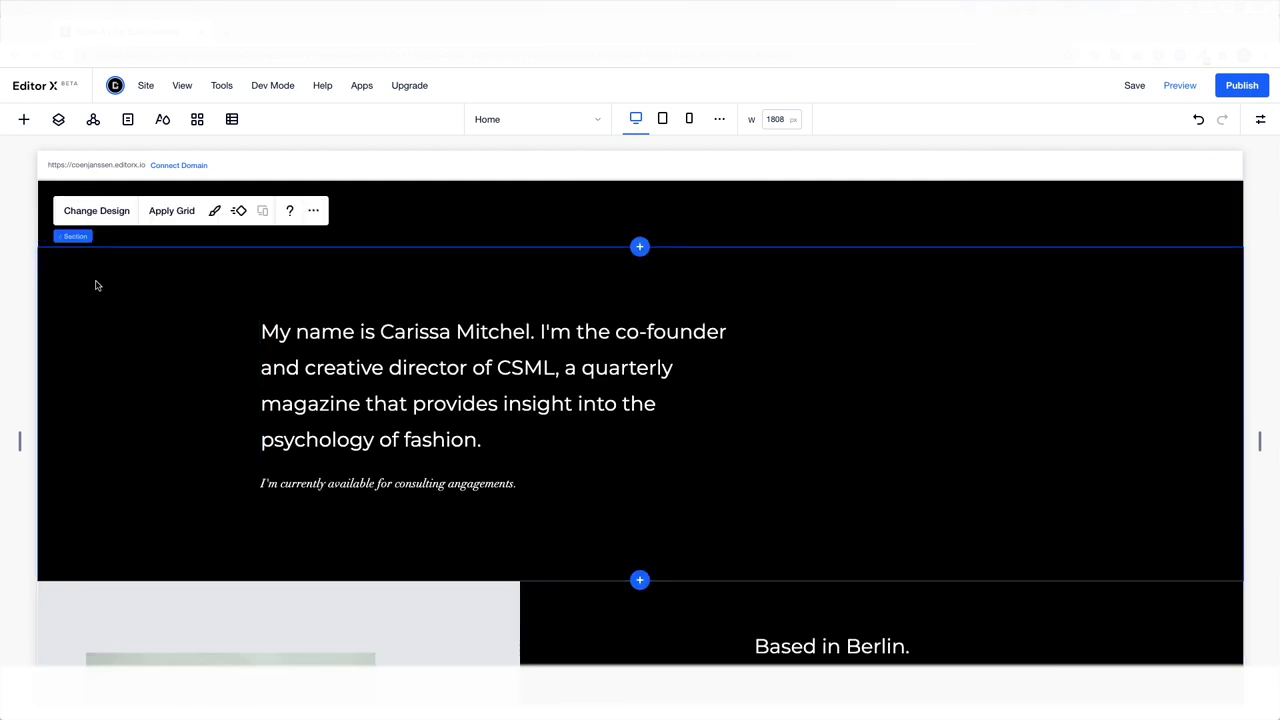
left_click(313, 266)
left_click(375, 469)
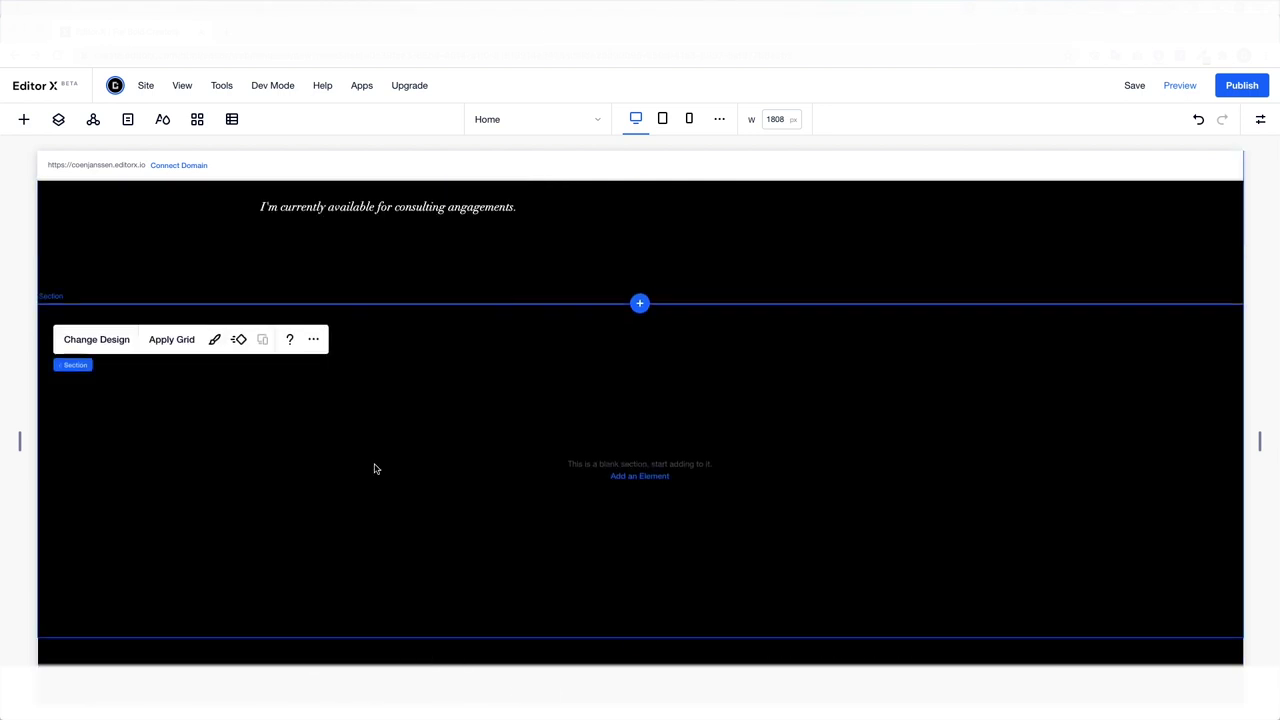
key("Delete")
scroll(375, 469, "up", 4)
Reposition the intro paragraph and align its caption underneath it.
left_click(406, 330)
right_click(407, 288)
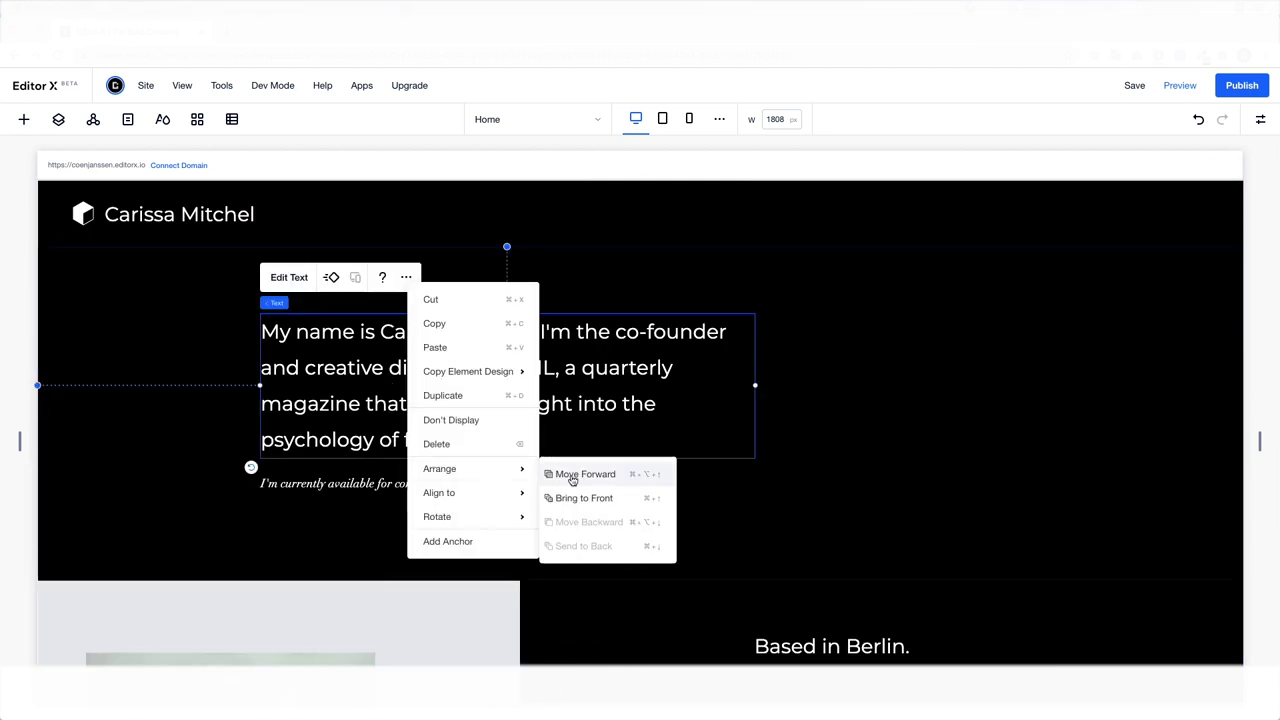
left_click(572, 474)
left_click(300, 484)
right_click(420, 447)
left_click(571, 600)
left_click(300, 468)
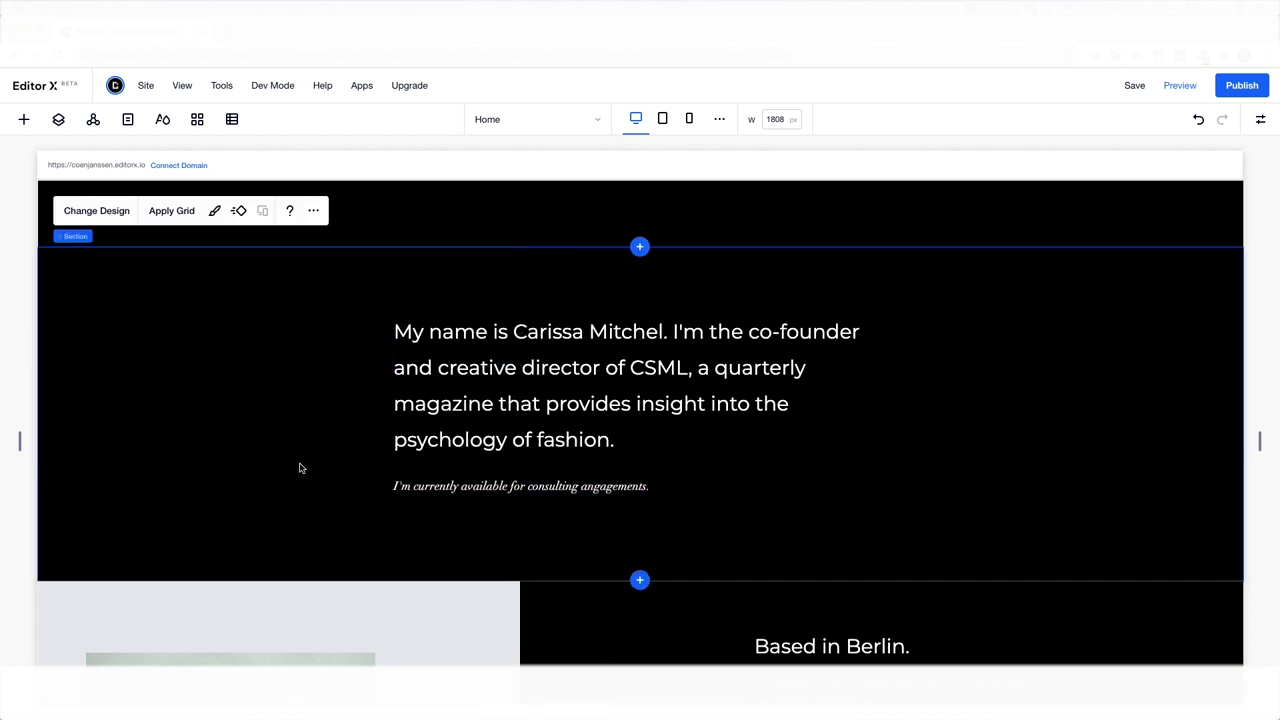
Copy the intro section below the photos and rewrite its paragraph about fashion and psychology.
left_click(313, 210)
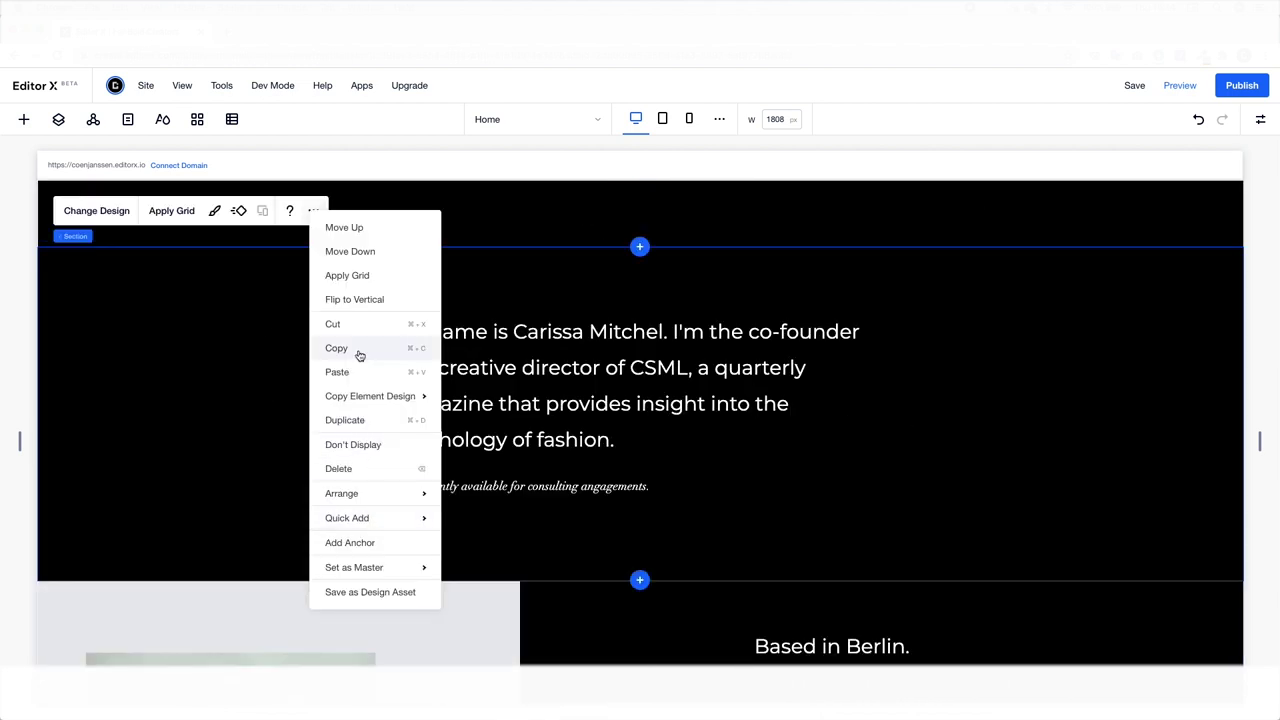
left_click(359, 355)
left_click(314, 240)
left_click(366, 258)
left_click(521, 432)
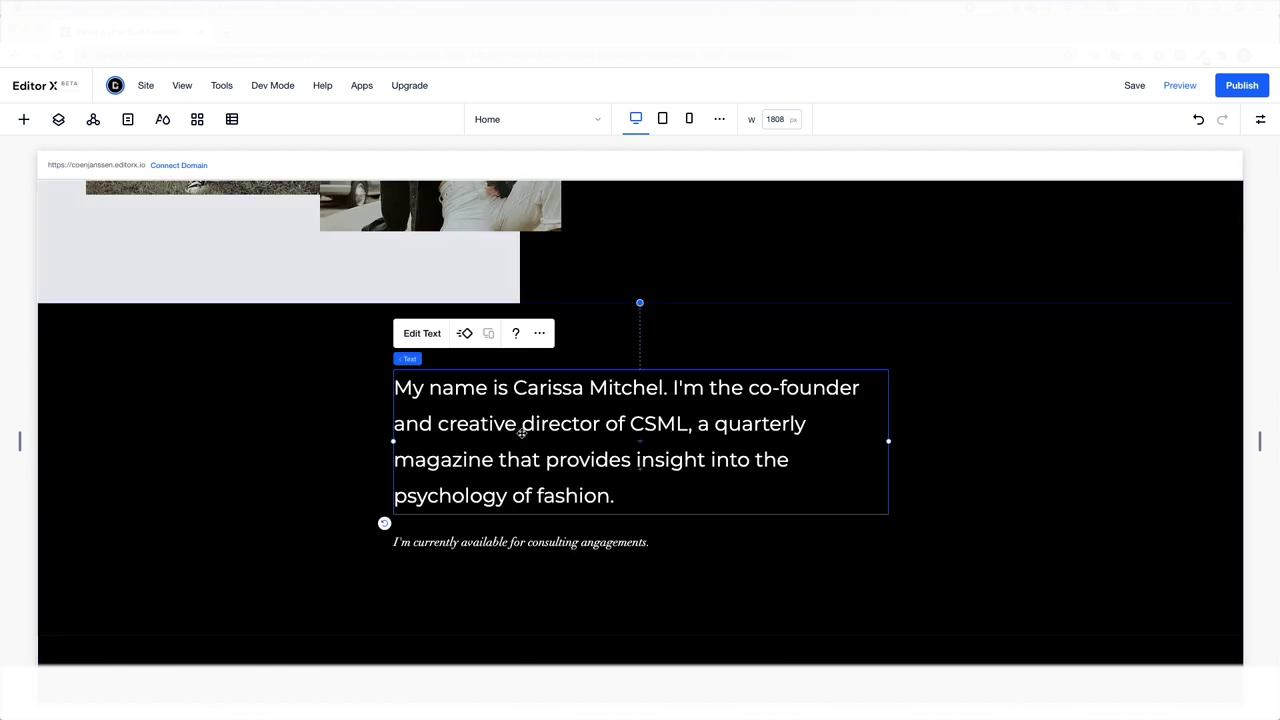
type("After graduating with a degree in fashion design,")
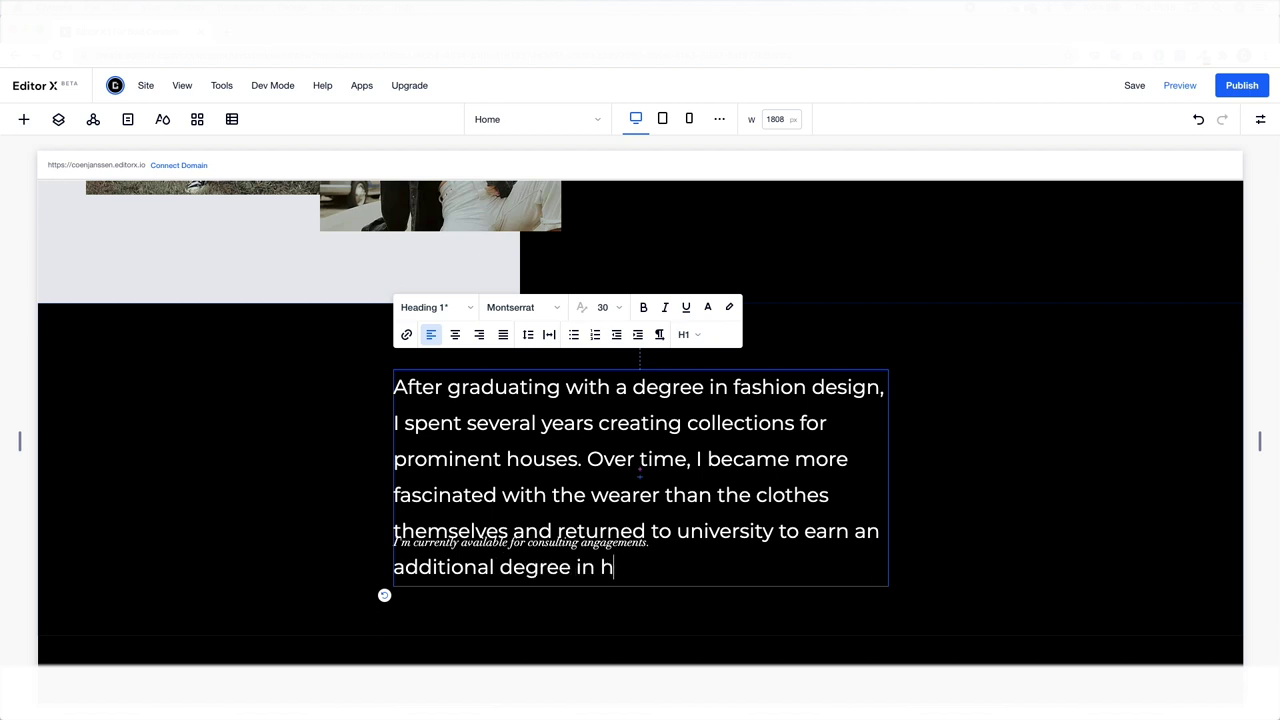
type("y.")
key("Escape")
Widen the new paragraph to about 925 px and align it left.
left_click_drag(888, 478, 1009, 457)
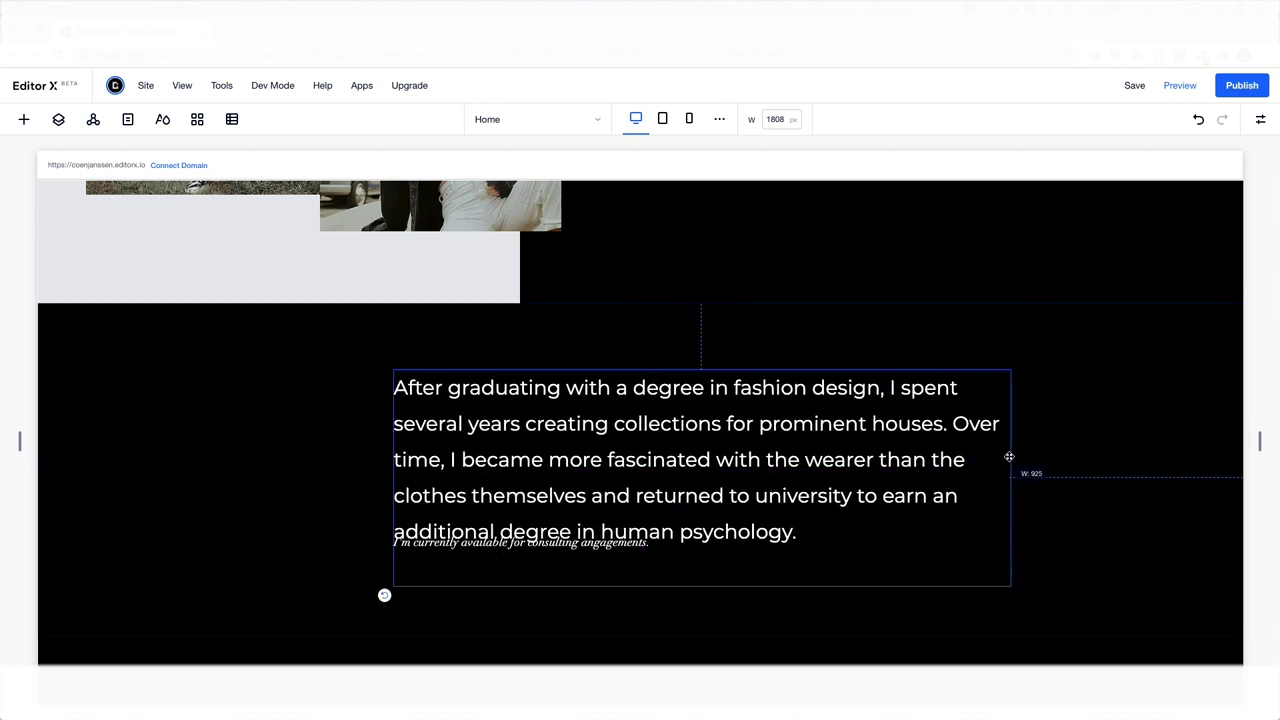
left_click(539, 333)
left_click(702, 471)
scroll(560, 597, "down", 6)
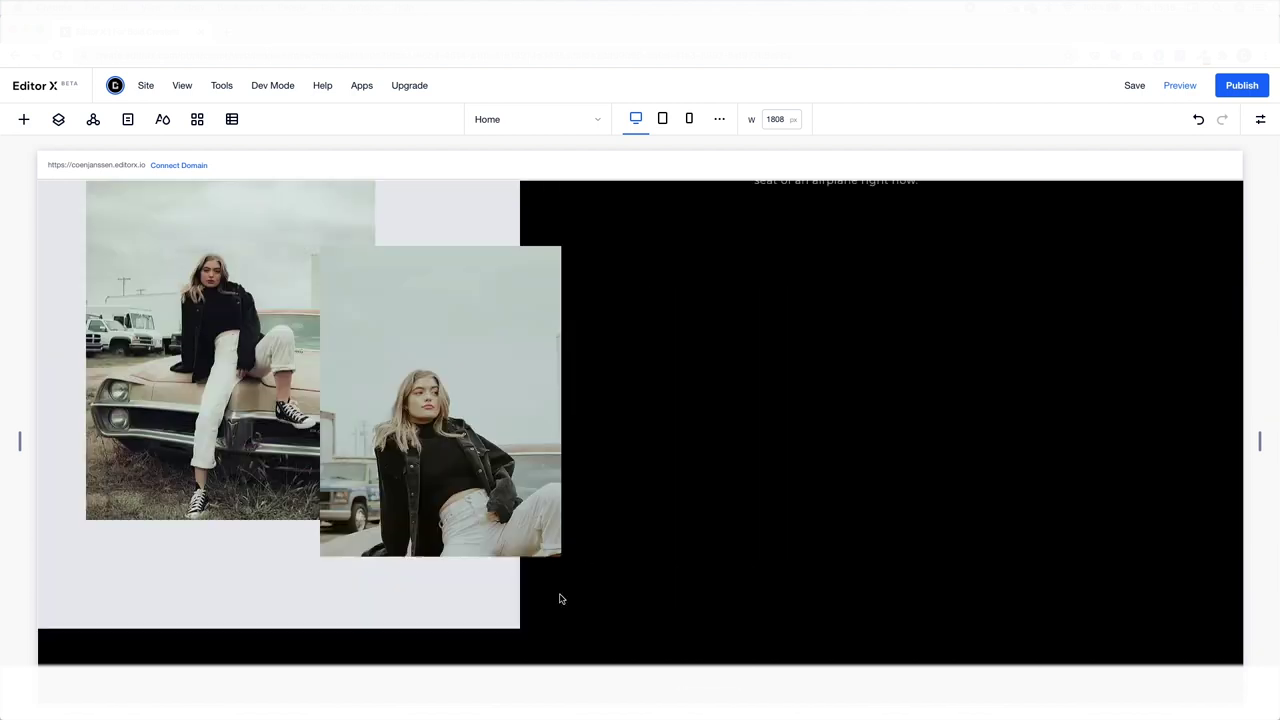
scroll(551, 587, "up", 2)
scroll(551, 587, "up", 2)
double_click(543, 325)
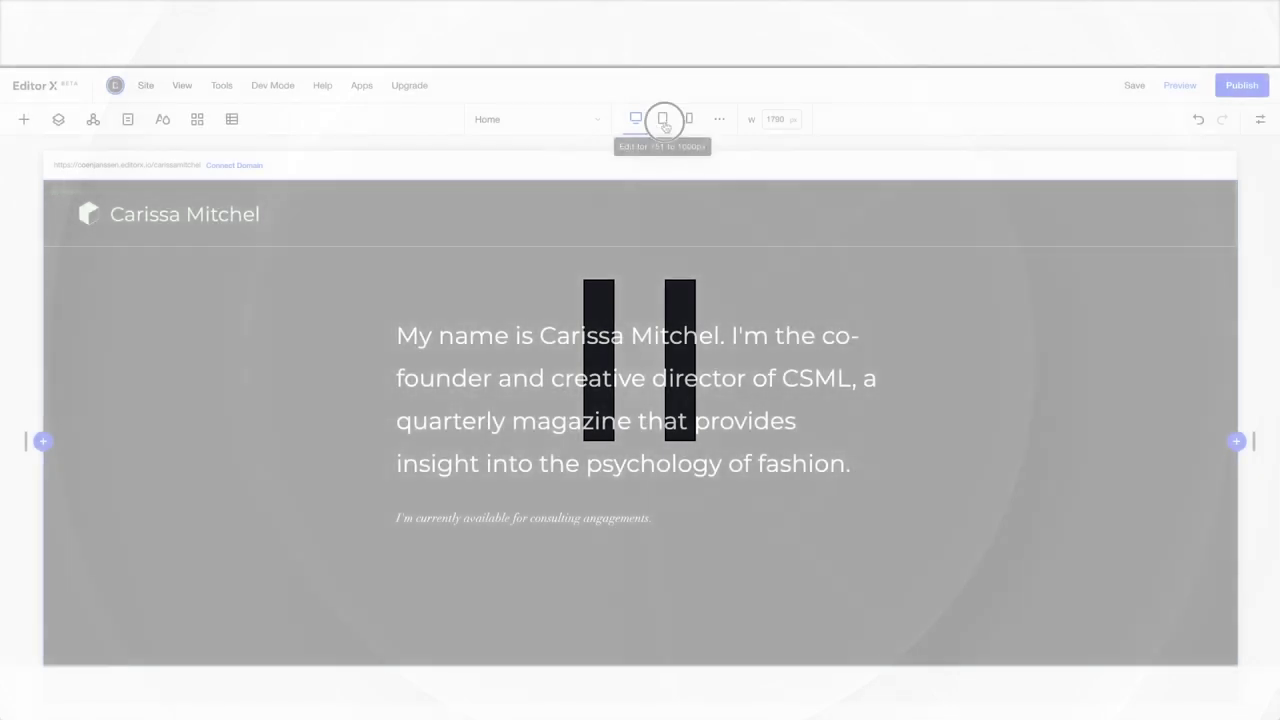
left_click(662, 119)
scroll(677, 436, "down", 2)
scroll(677, 436, "down", 2)
scroll(677, 436, "up", 2)
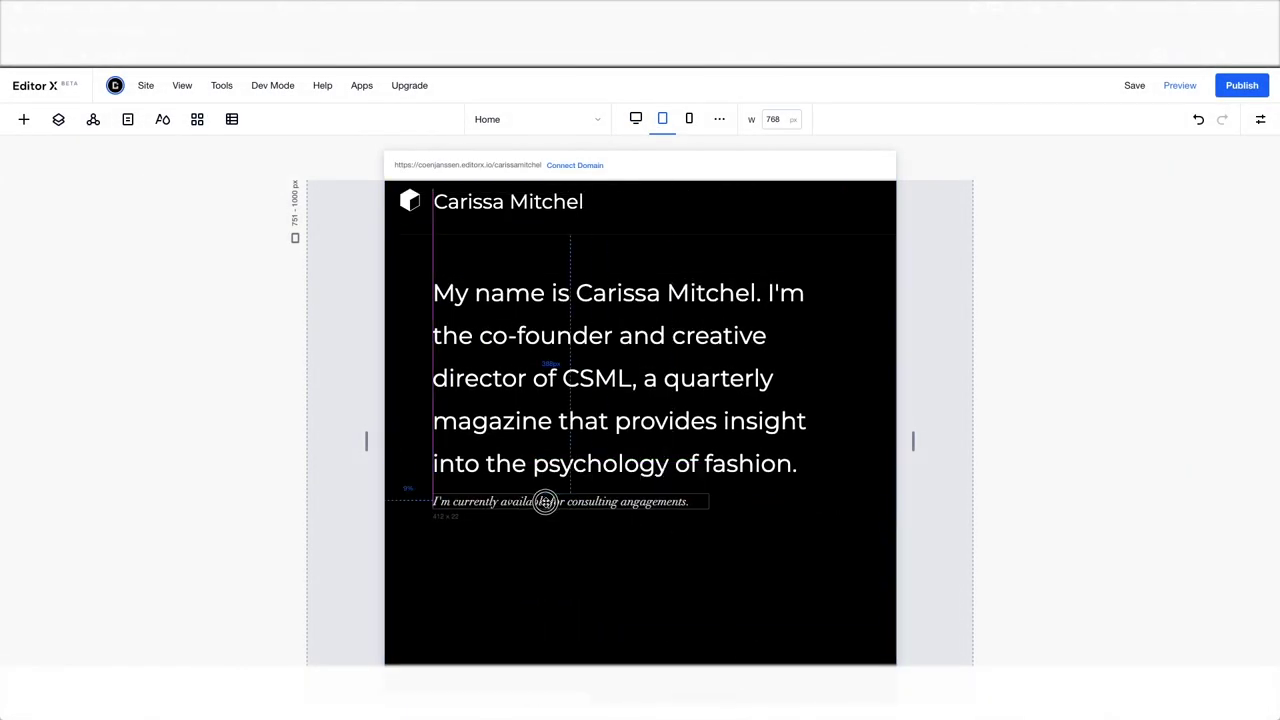
left_click(545, 507)
scroll(591, 606, "down", 4)
scroll(592, 612, "down", 5)
scroll(592, 612, "down", 5)
scroll(592, 612, "down", 5)
scroll(593, 608, "down", 5)
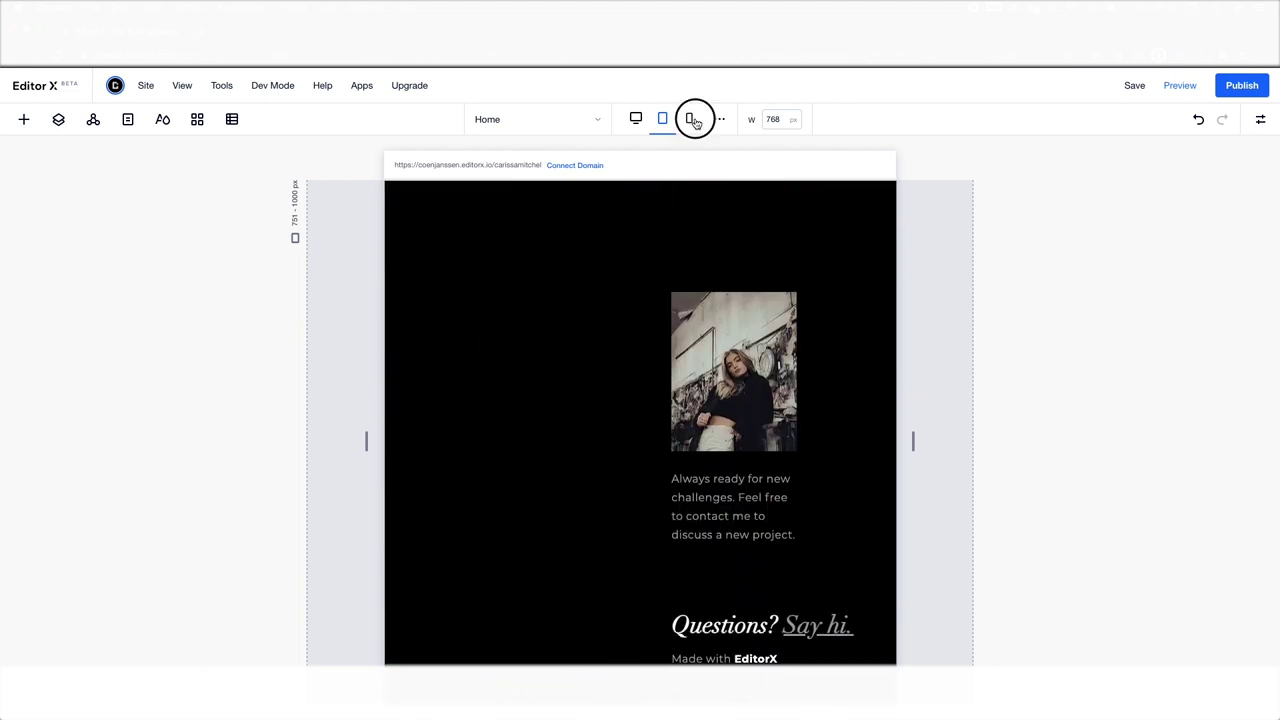
left_click(695, 121)
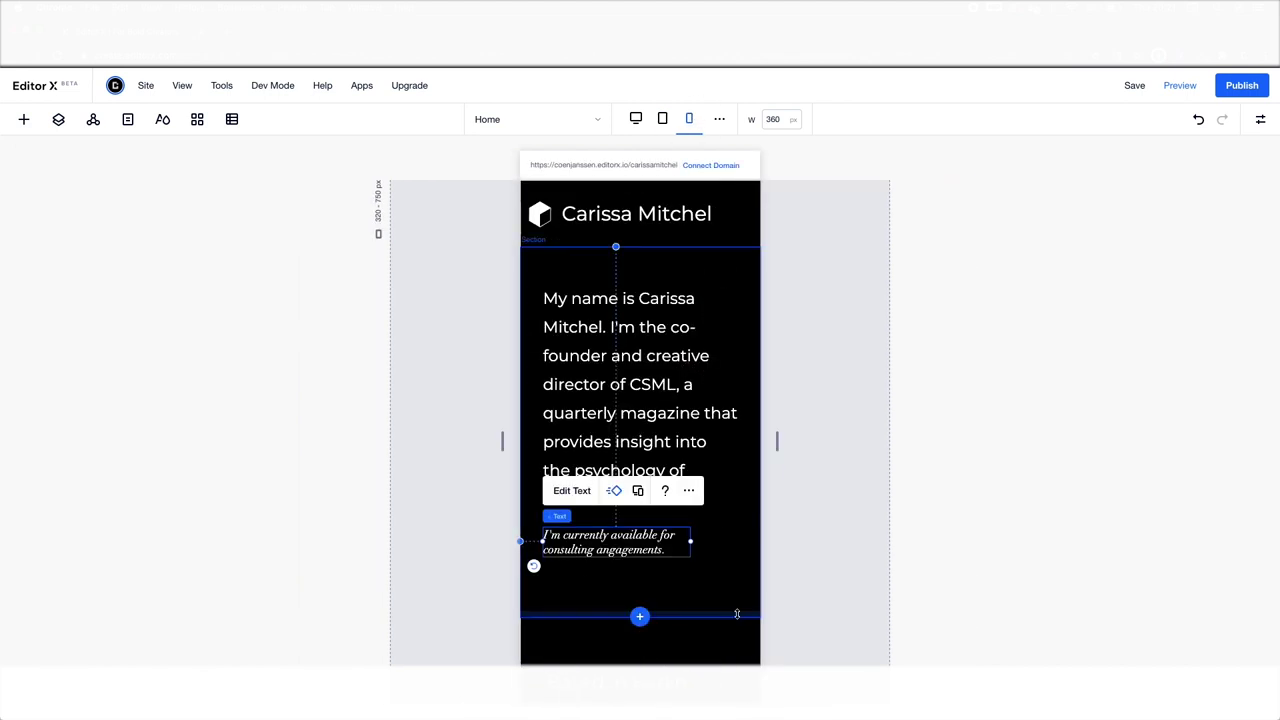
scroll(740, 610, "down", 1)
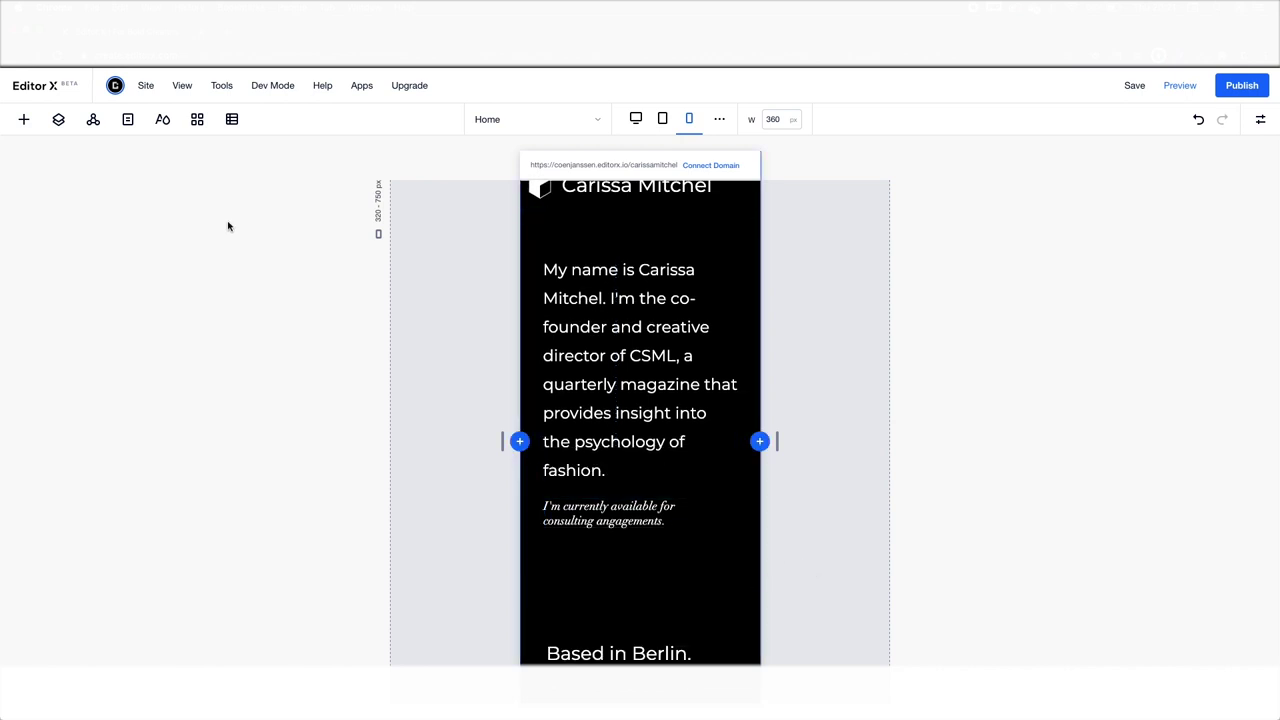
left_click(635, 119)
scroll(120, 535, "down", 3)
scroll(131, 543, "down", 3)
scroll(131, 543, "up", 4)
scroll(145, 538, "up", 1)
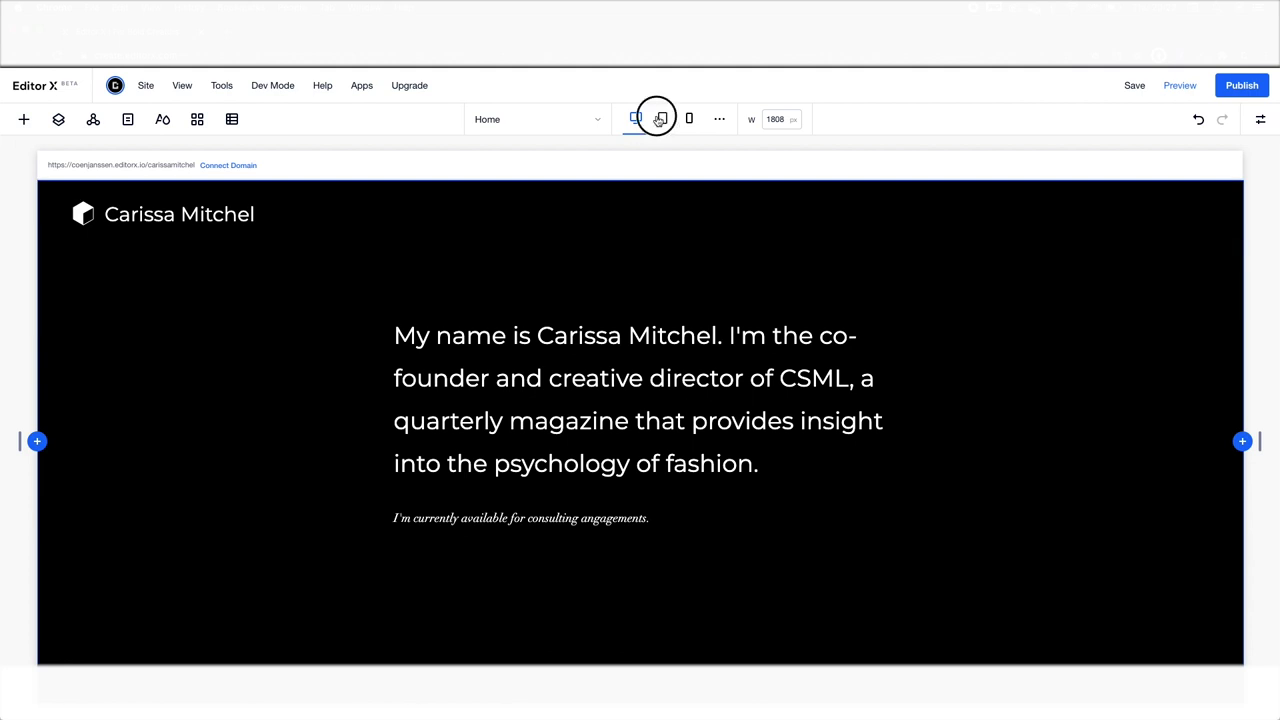
left_click(662, 119)
scroll(626, 411, "down", 5)
scroll(627, 415, "down", 3)
scroll(627, 415, "up", 2)
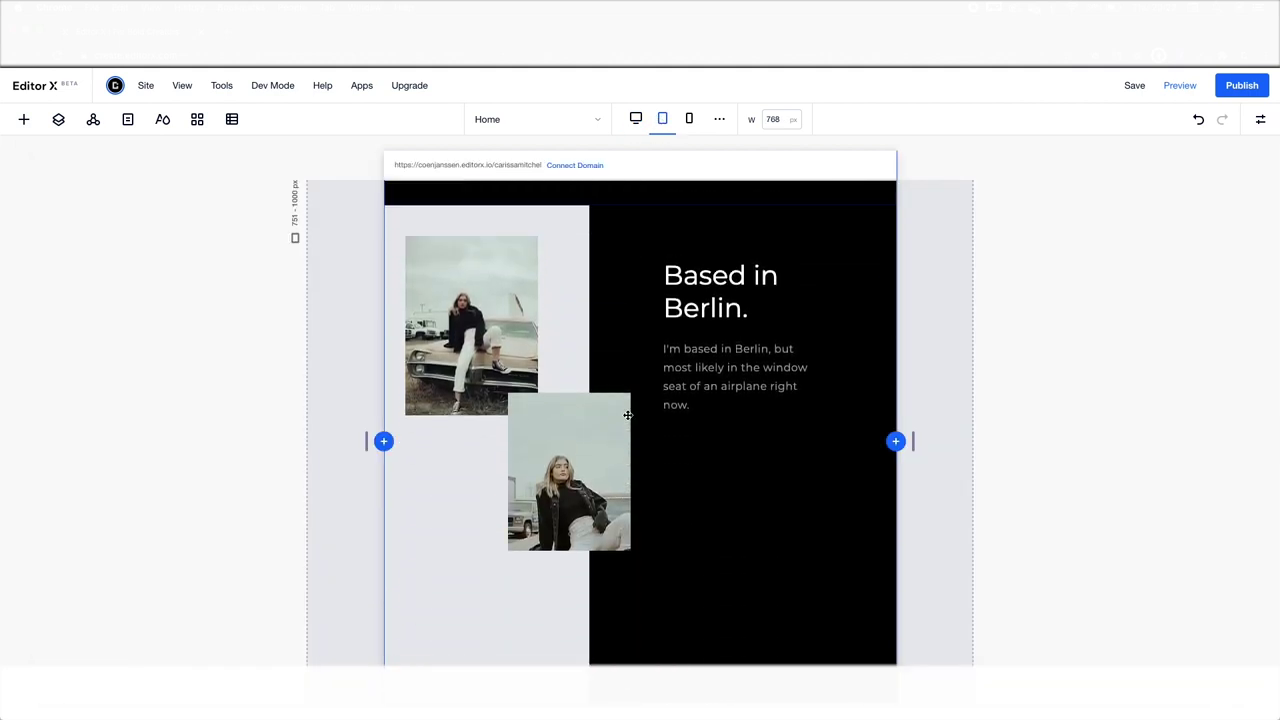
scroll(627, 415, "up", 4)
scroll(627, 415, "up", 3)
left_click(689, 119)
scroll(672, 380, "down", 2)
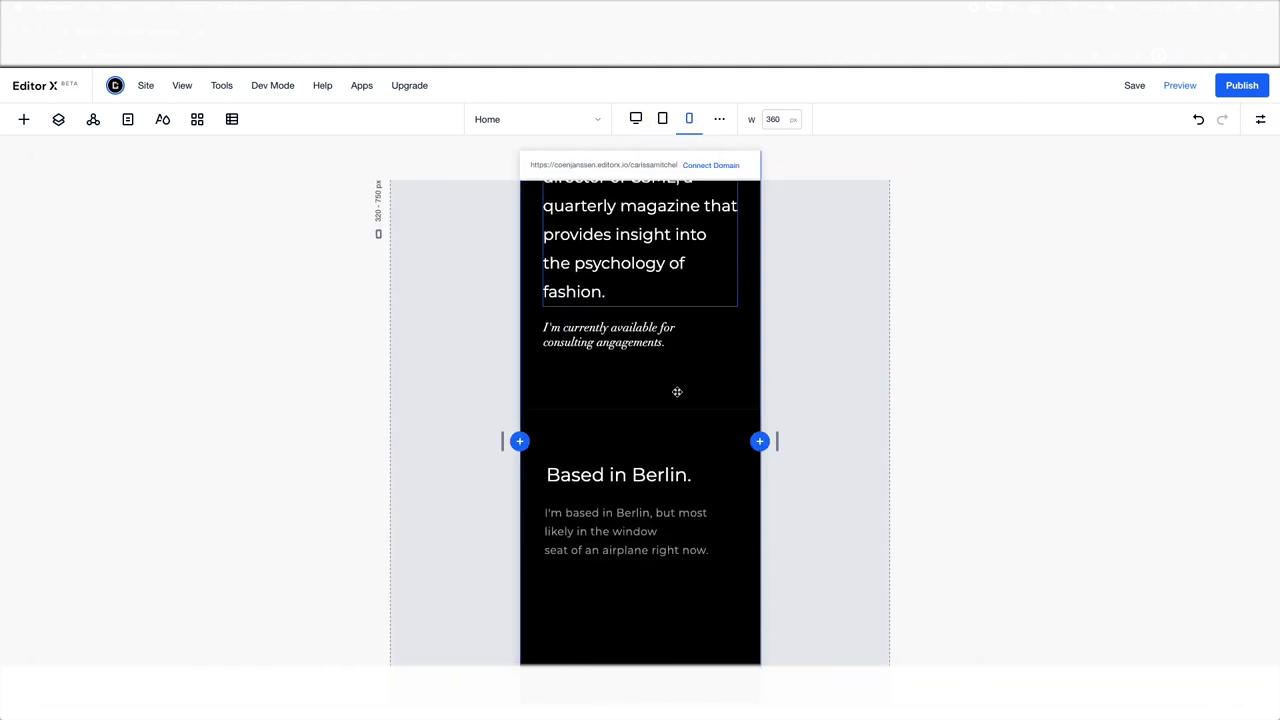
scroll(675, 390, "down", 3)
scroll(677, 420, "up", 5)
scroll(677, 420, "up", 2)
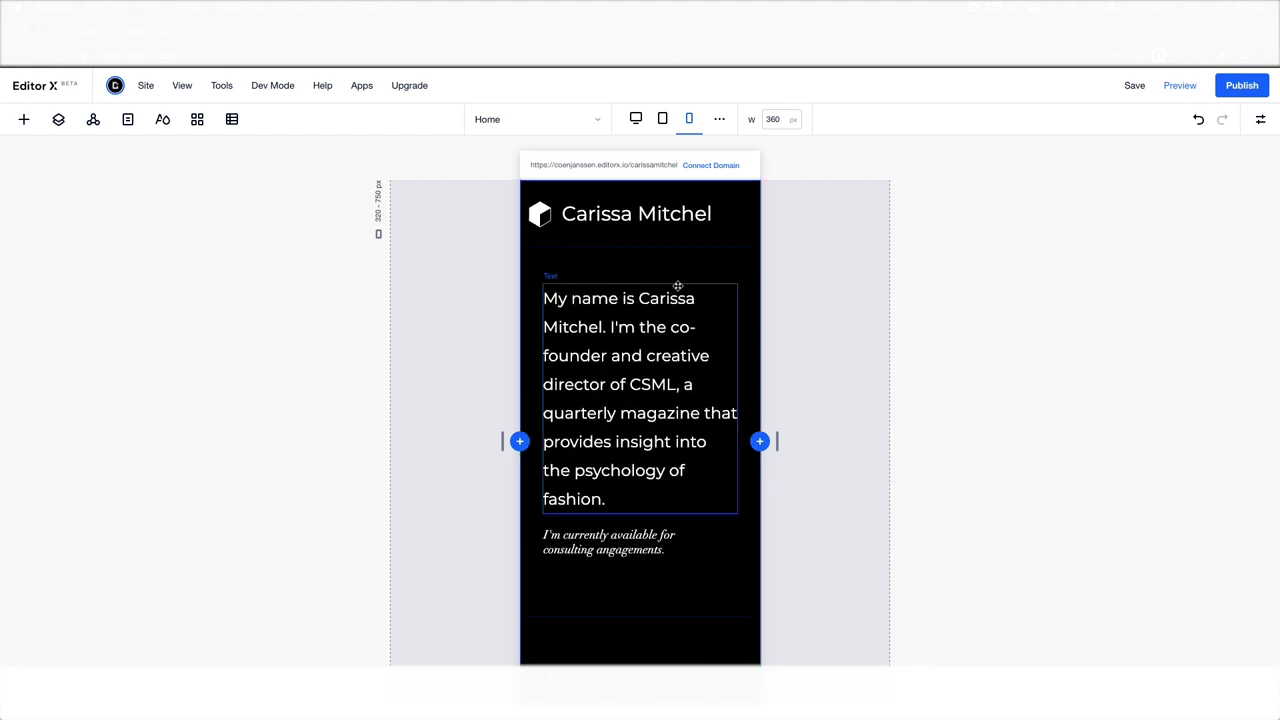
left_click(635, 119)
left_click_drag(20, 441, 19, 441)
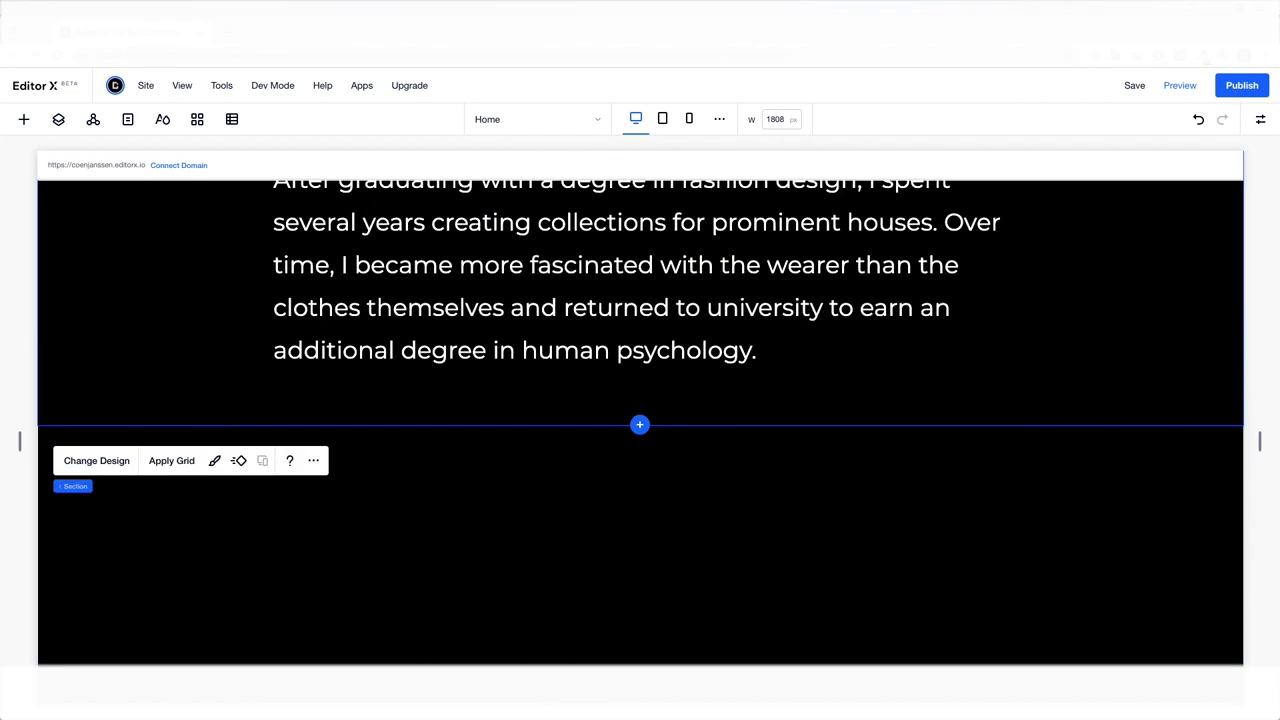
Drop a three-column Our Services composition below the degree text and open a card photo.
left_click(24, 119)
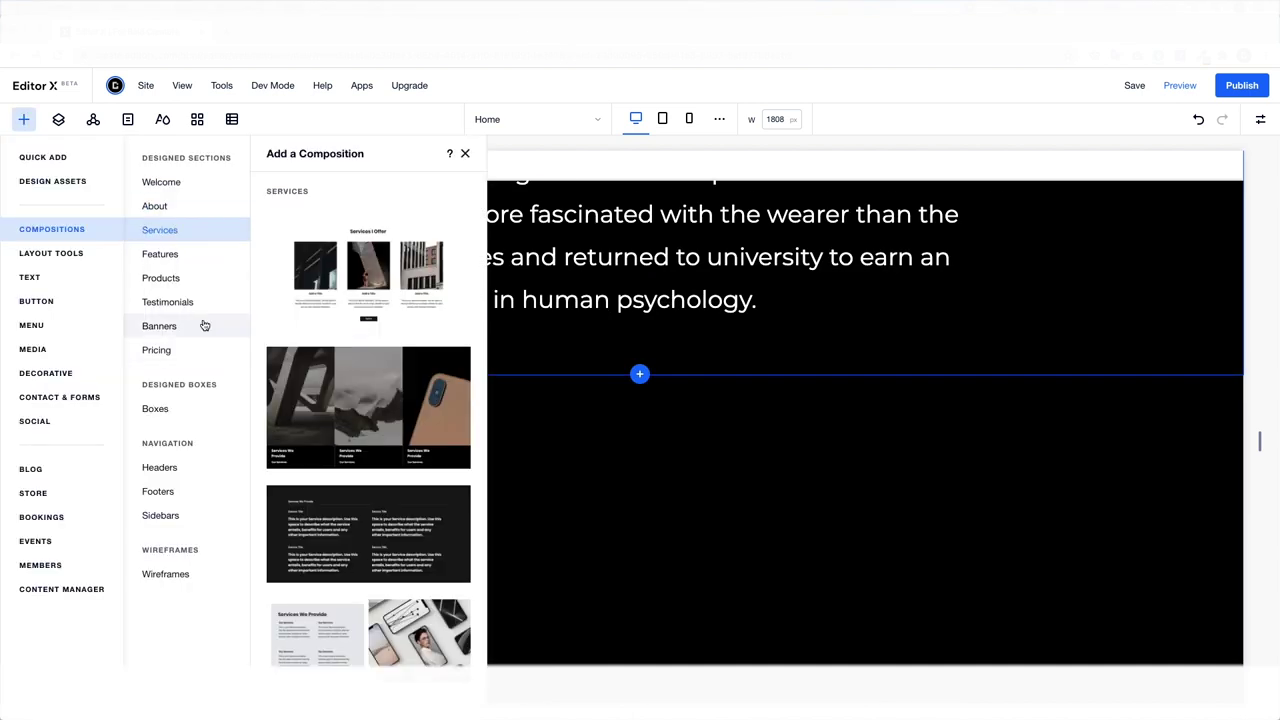
scroll(323, 434, "down", 5)
scroll(346, 420, "down", 5)
left_click_drag(360, 377, 668, 453)
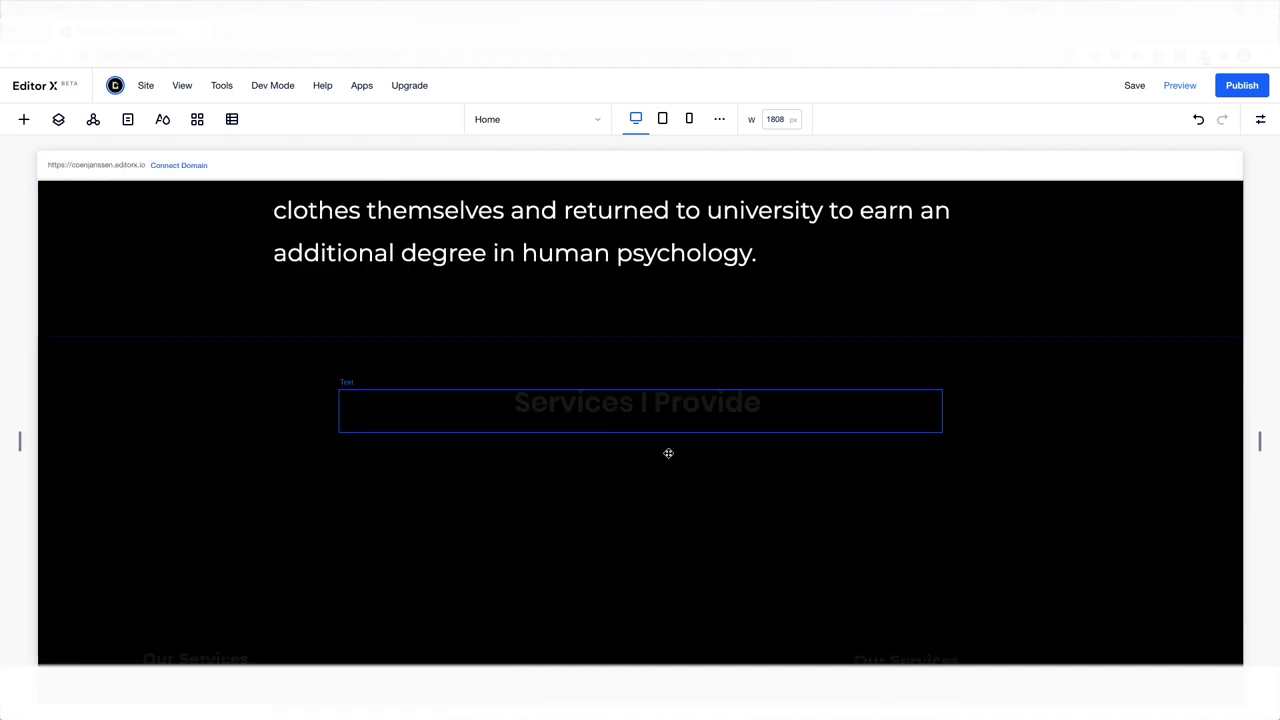
scroll(323, 494, "up", 2)
scroll(323, 494, "down", 2)
double_click(323, 494)
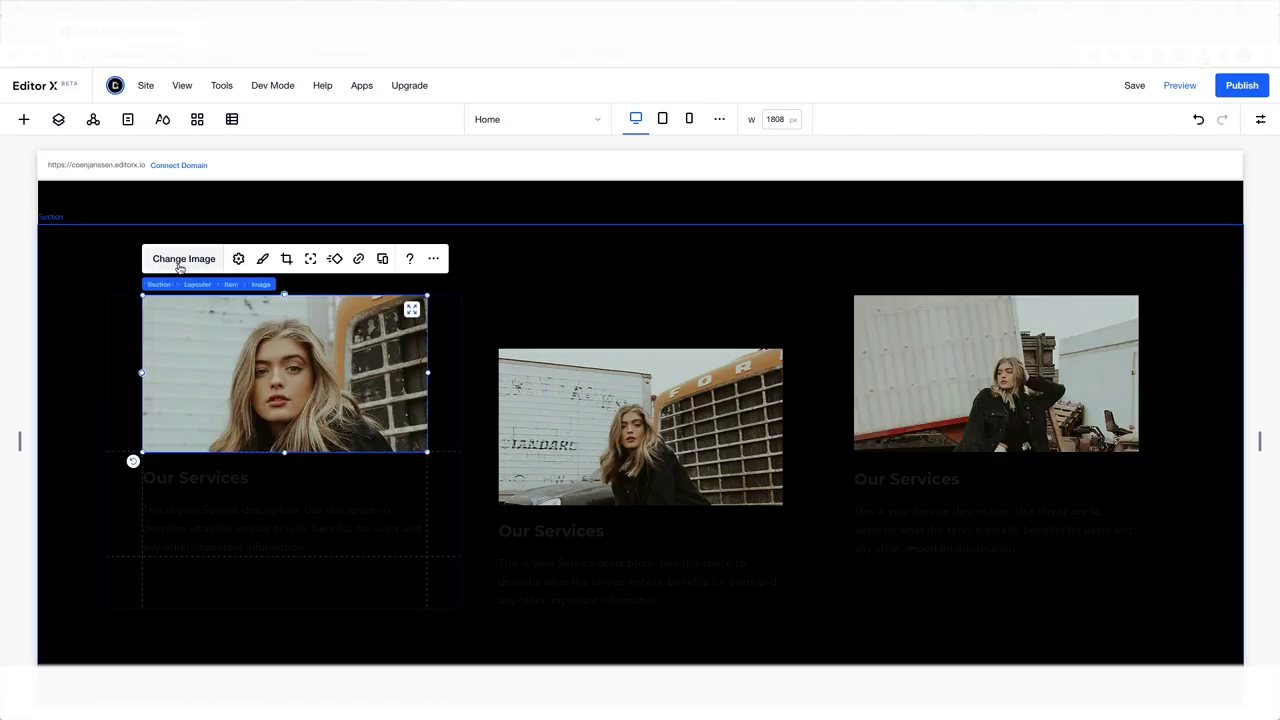
Retitle the three service headings CSML, Emerging Markets and Color Forecasting.
left_click(180, 259)
scroll(698, 538, "up", 3)
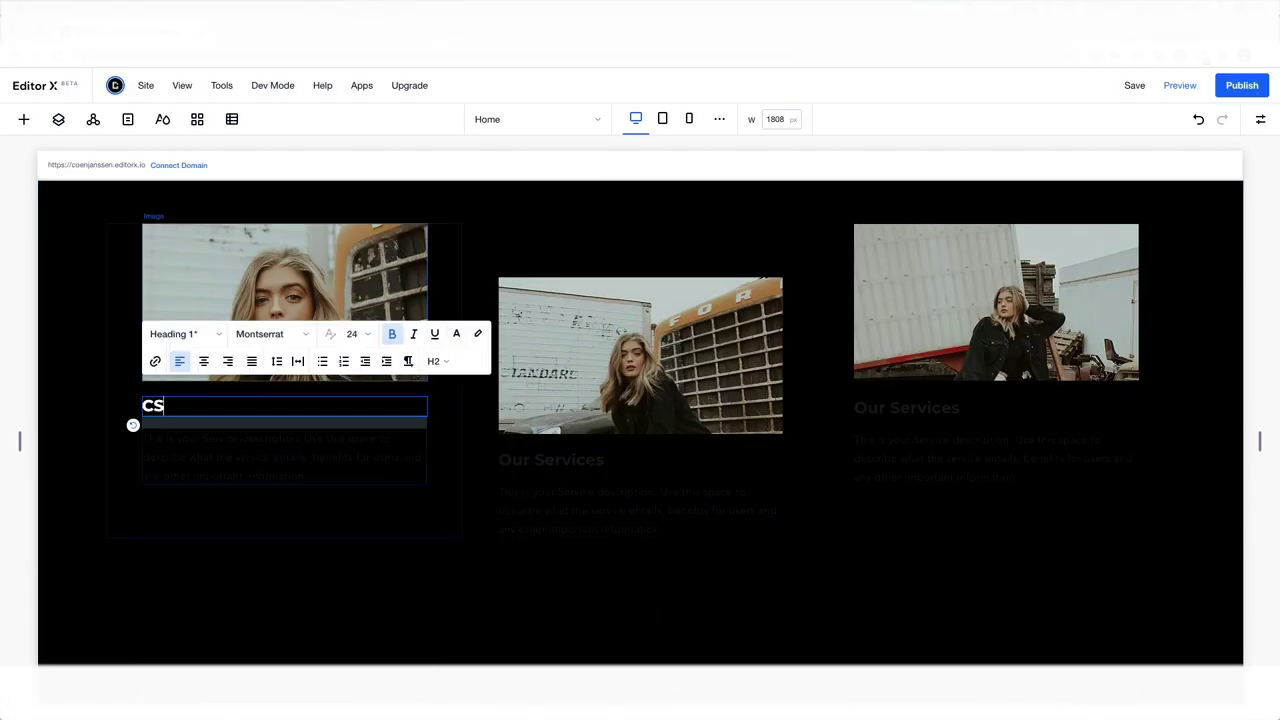
scroll(621, 461, "up", 1)
double_click(552, 552)
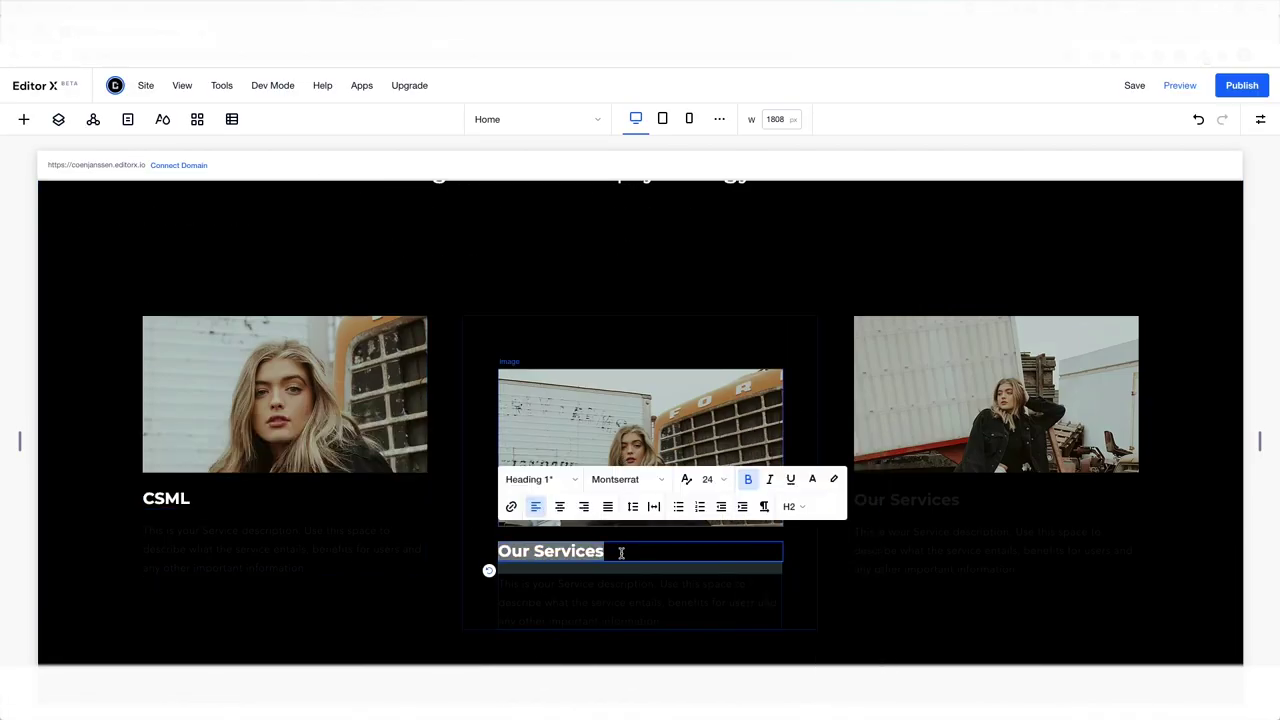
type("Emerging Markets")
double_click(906, 499)
key("BackSpace")
type("sting")
Replace the CSML placeholder with a description of a quarterly fashion-psychology publication.
left_click(197, 497)
left_click(197, 497)
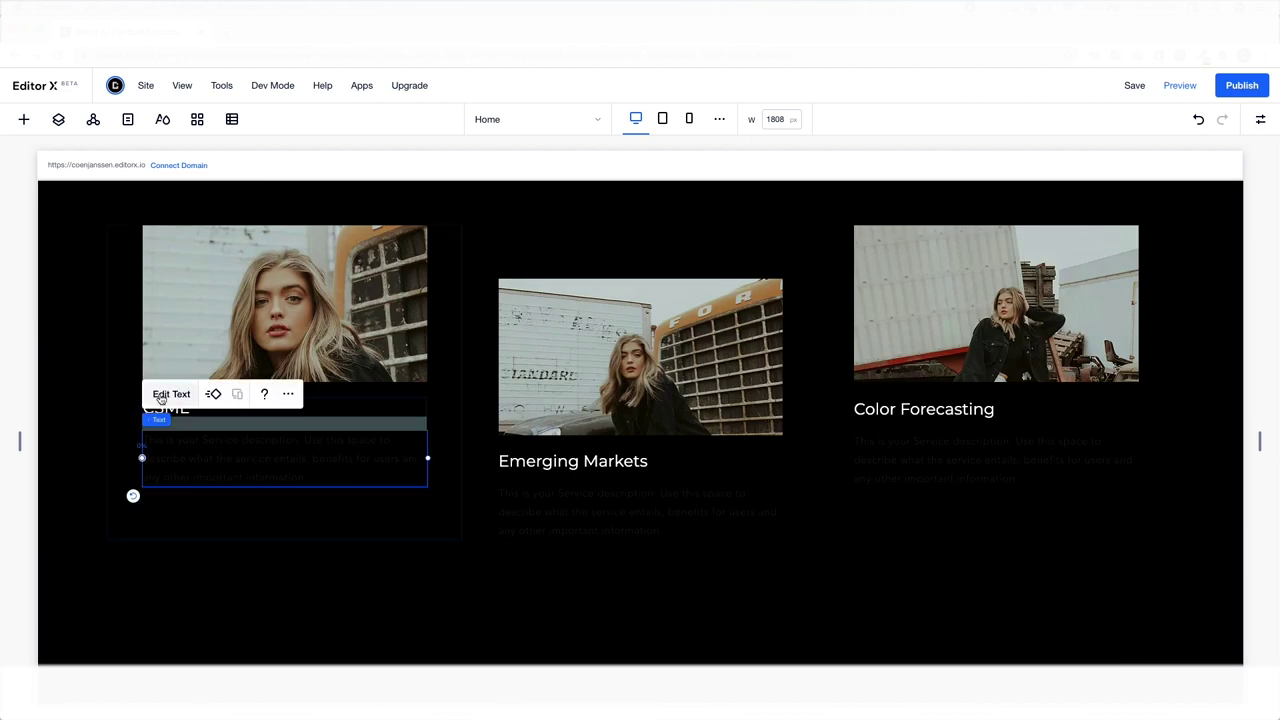
left_click(160, 398)
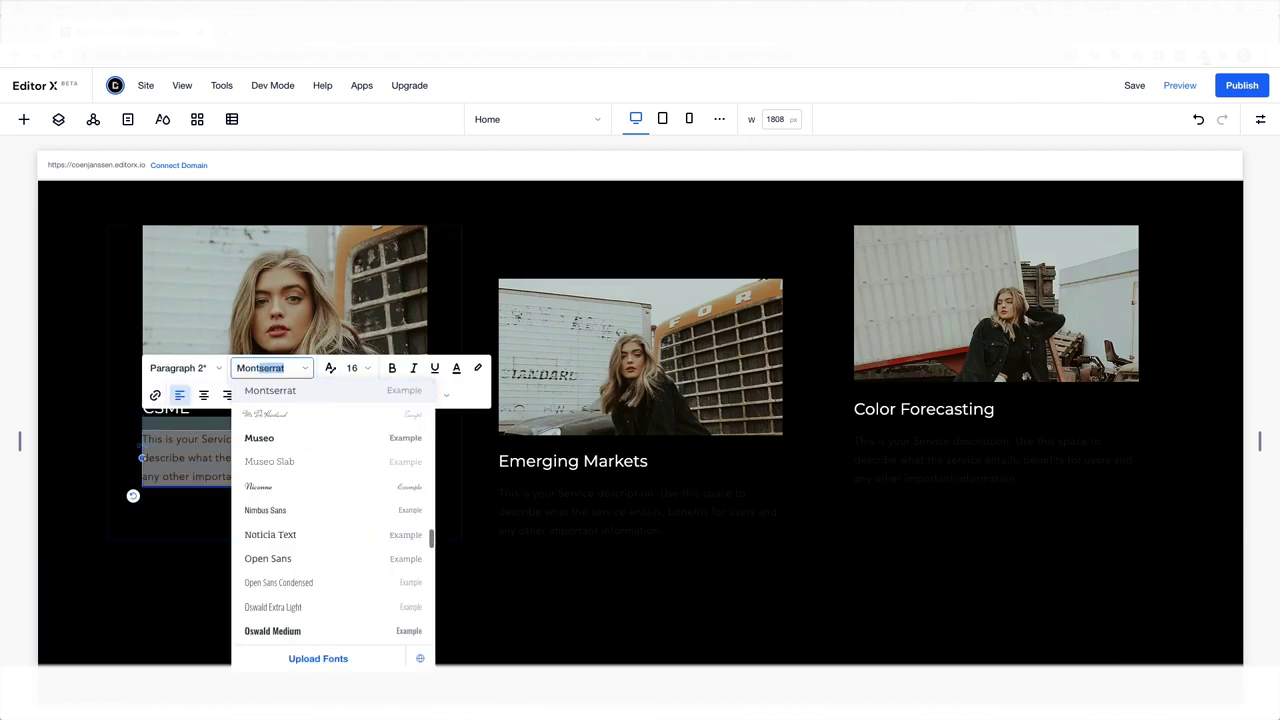
key("BackSpace")
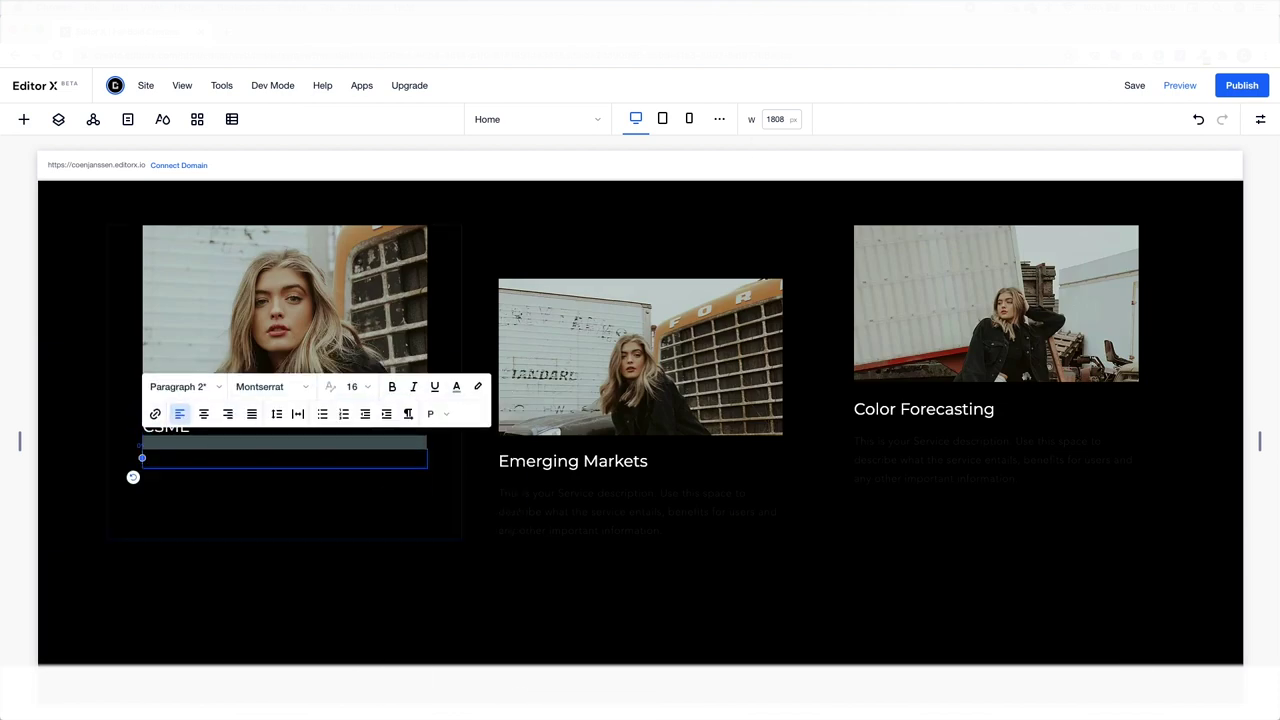
type("A querterly investigation into the psychology of fashi")
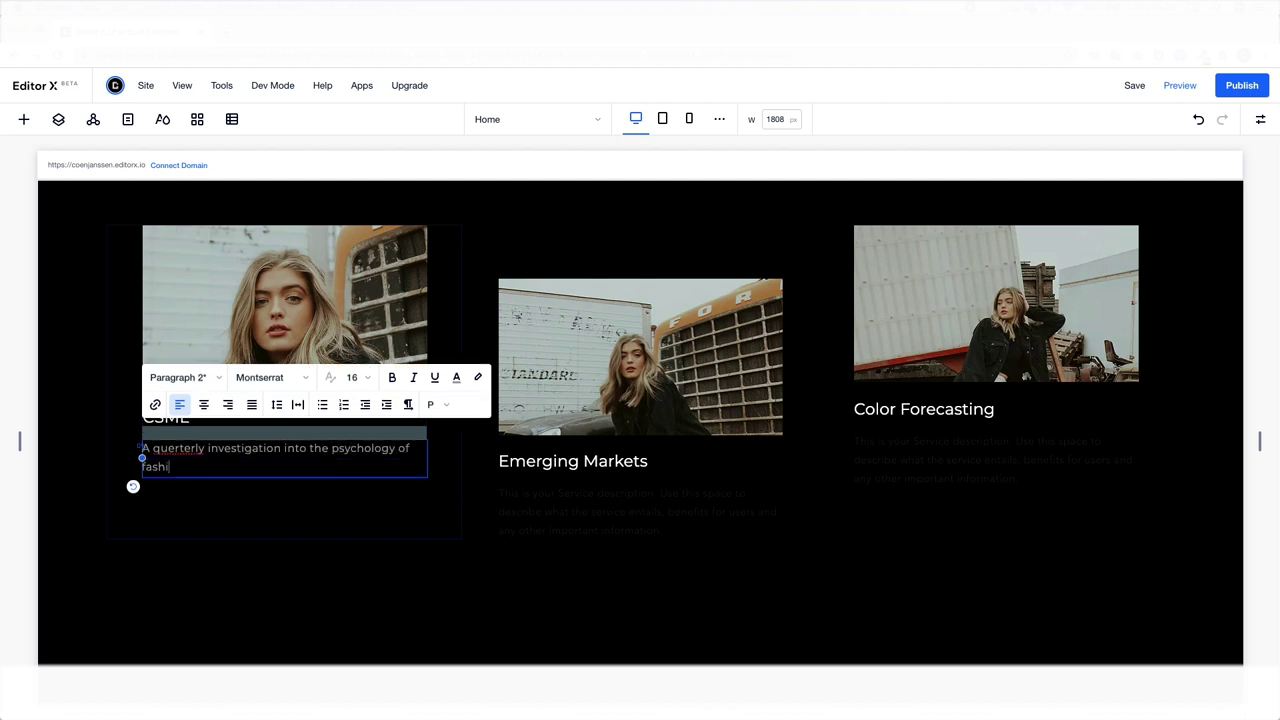
type("ademic and cultural inquiry. Our latest issue covers the new generation of avant-g")
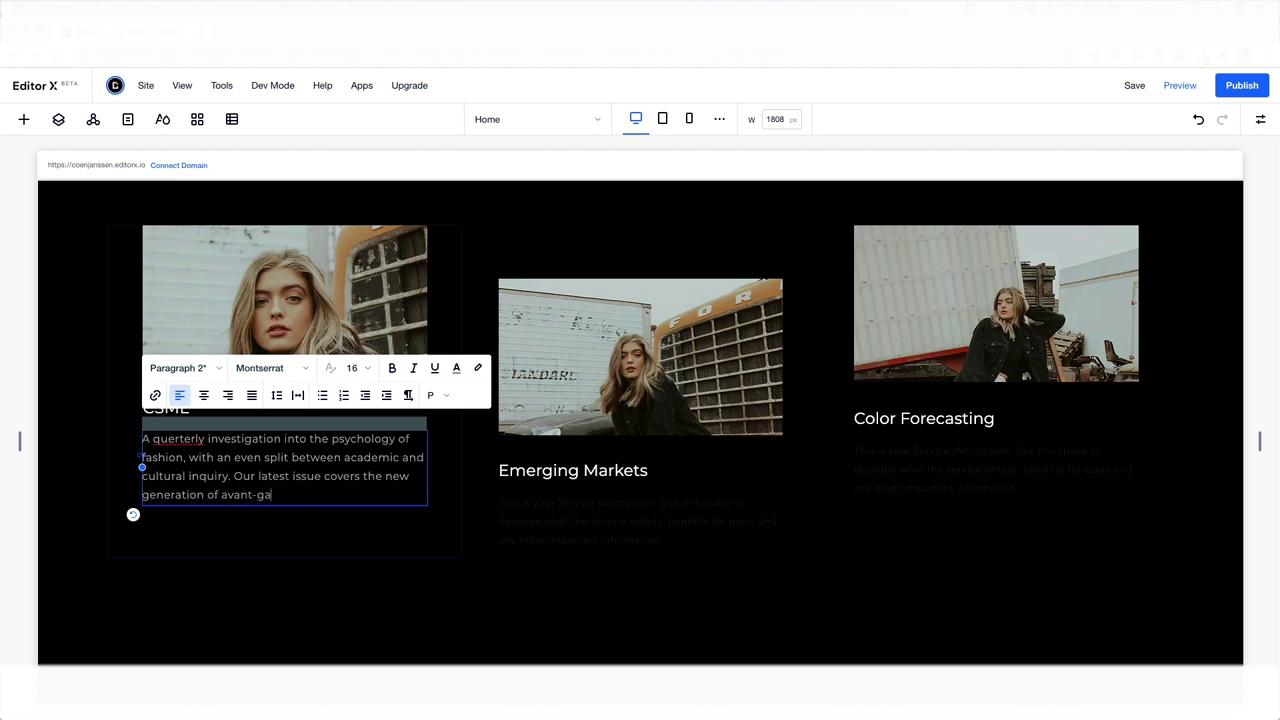
type("a.")
Describe Emerging Markets as helping new audiences in EMEA, focusing on modernizing economies.
left_click(691, 560)
double_click(700, 480)
left_click(812, 385)
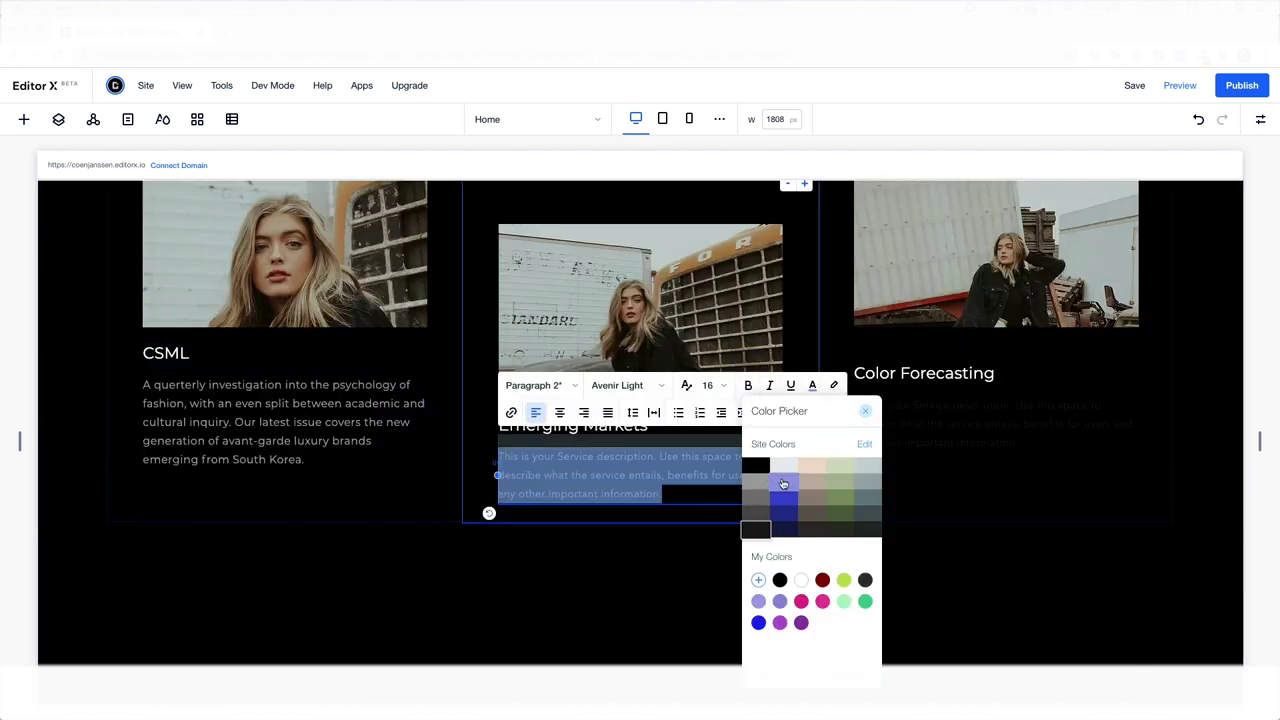
type("help established")
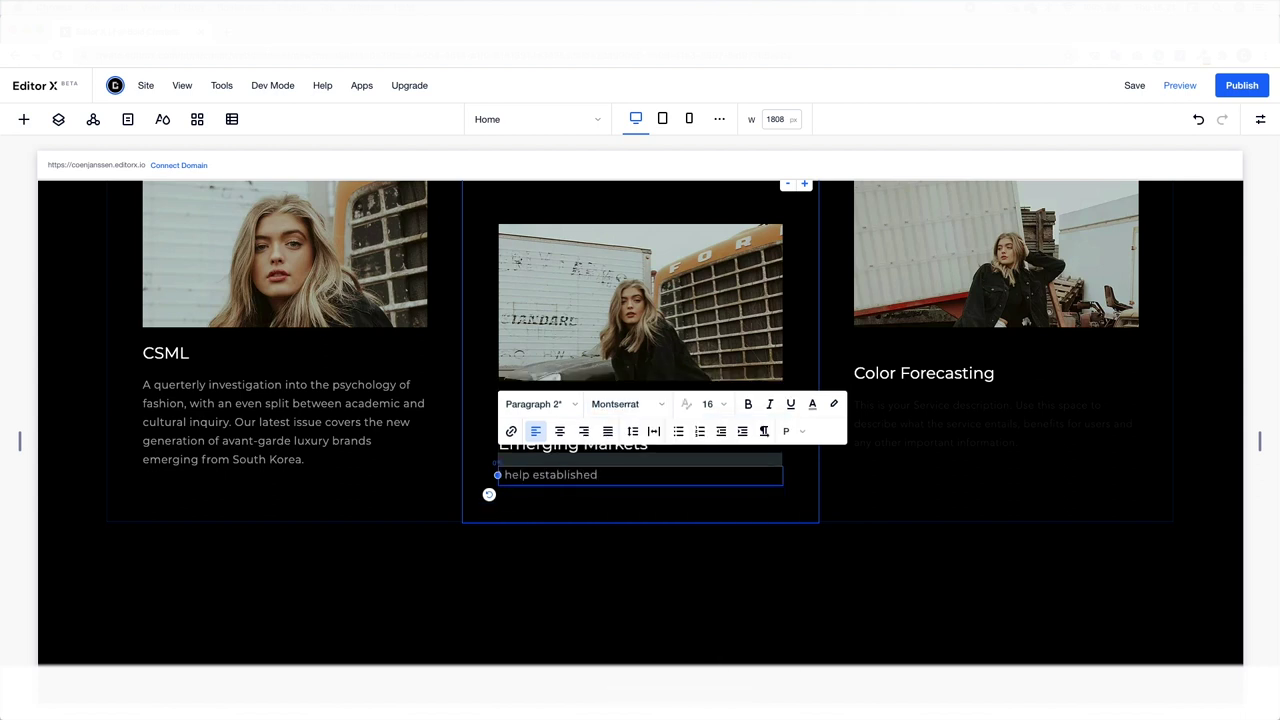
type("new audiences in emerging markets, with")
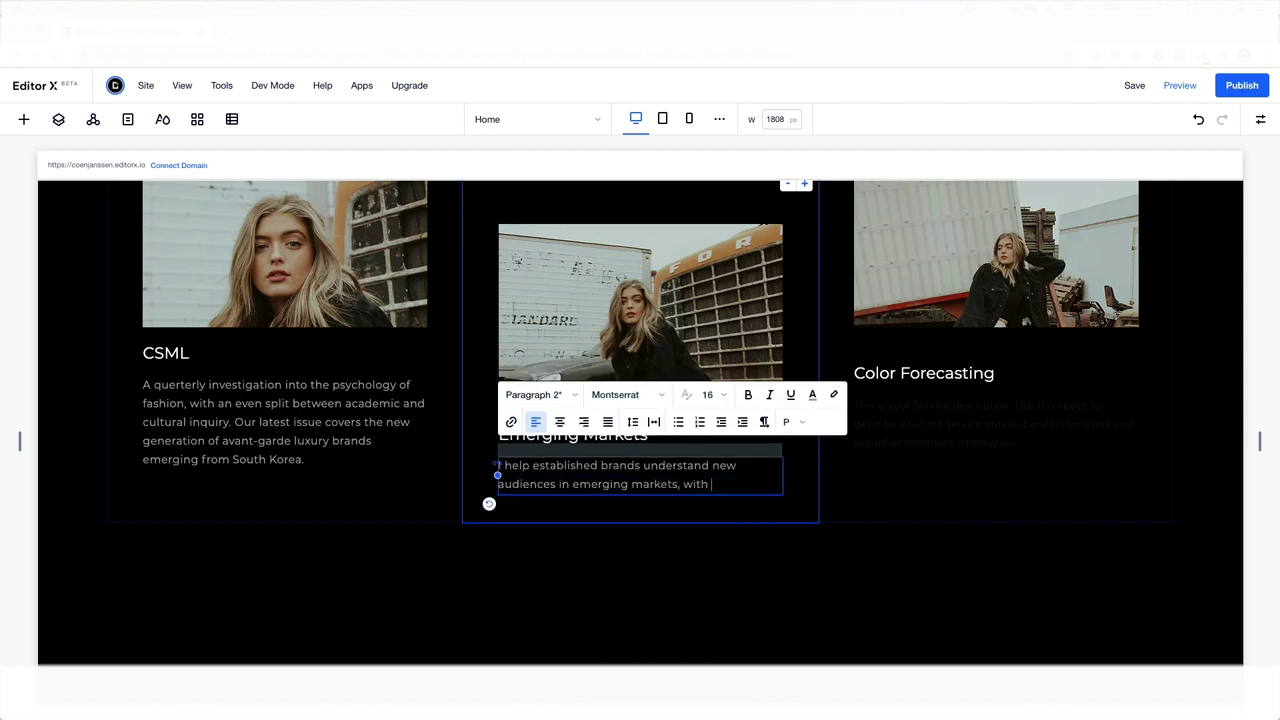
type("a special focus on shifting definitions of luxury in rapidly")
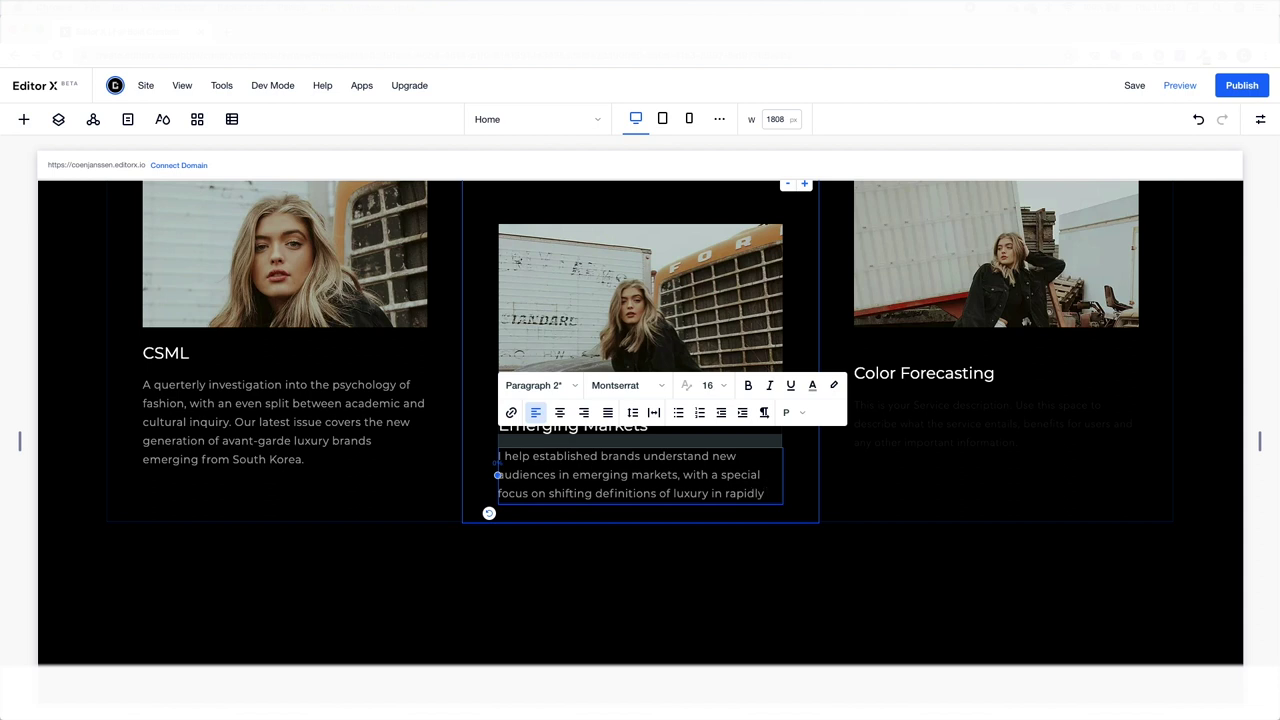
type(" modernizing economies.")
left_click(980, 423)
Replace the Color Forecasting placeholder with a fashion research description, then select the services section.
left_click(880, 357)
left_click(964, 333)
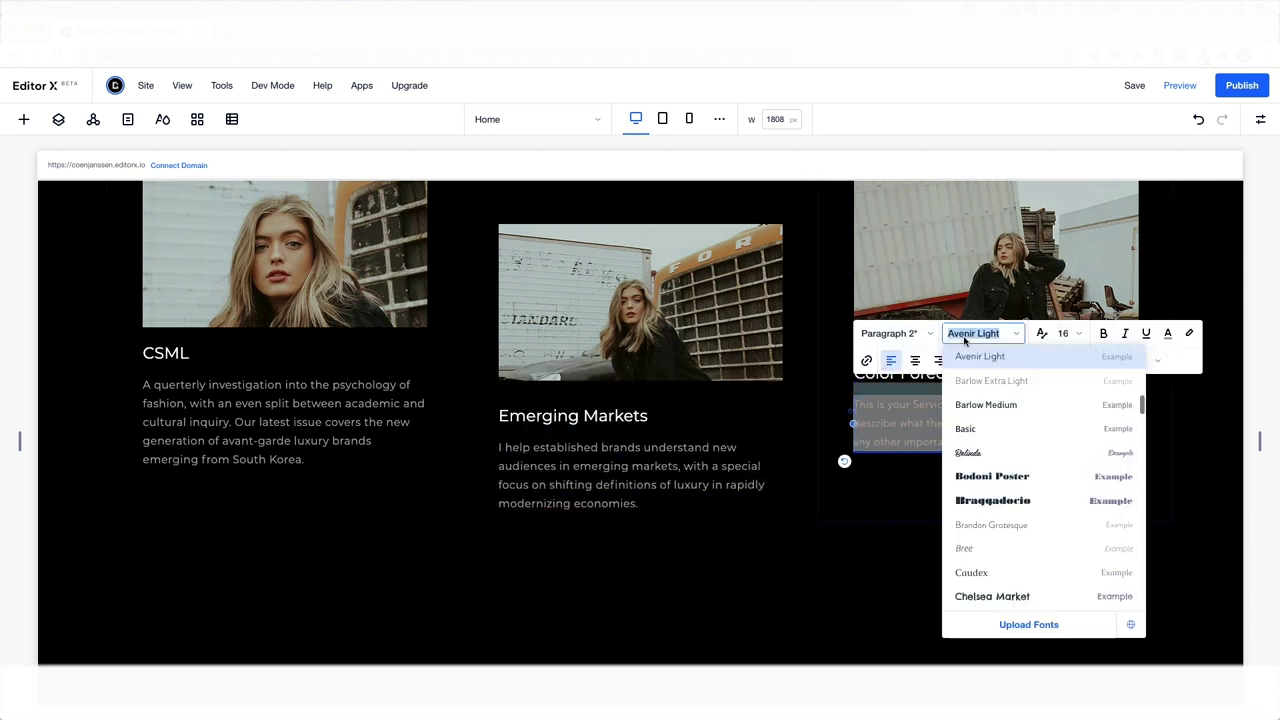
key("Escape")
key("BackSpace")
left_click(984, 400)
type("'ve conducted numerous color studies for maj")
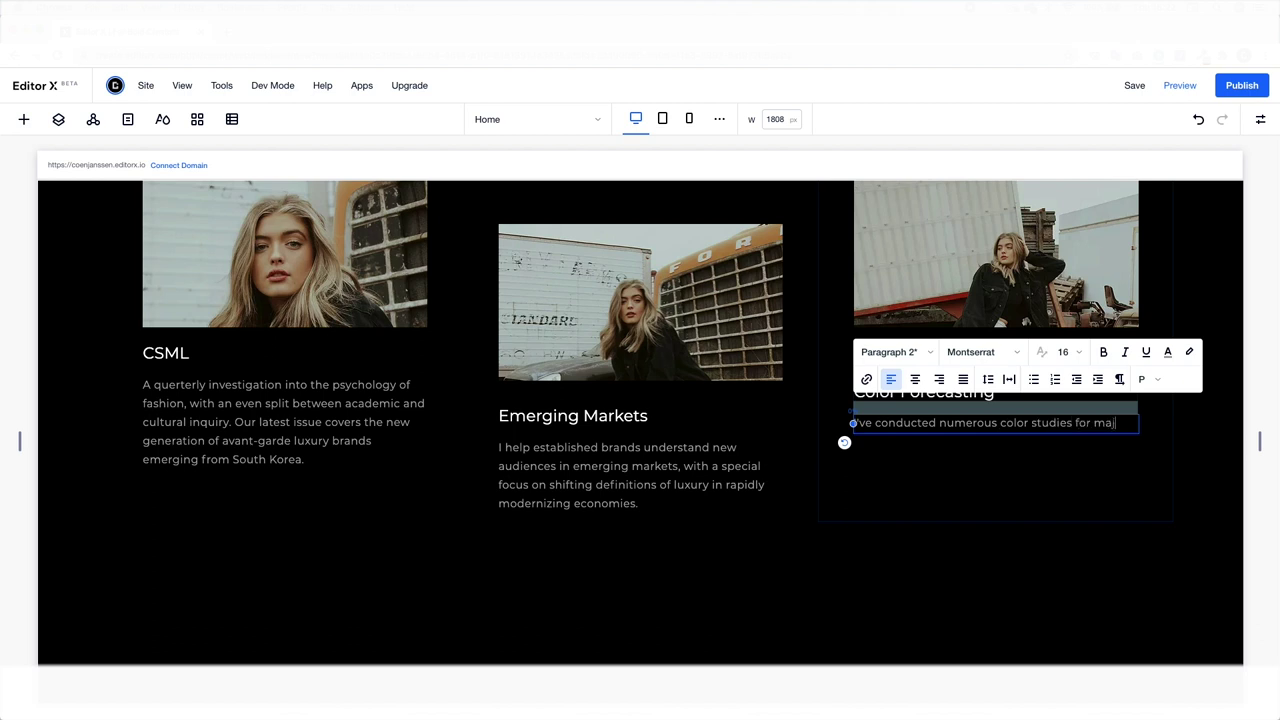
type("or fashion houses to help predict palettes for eas")
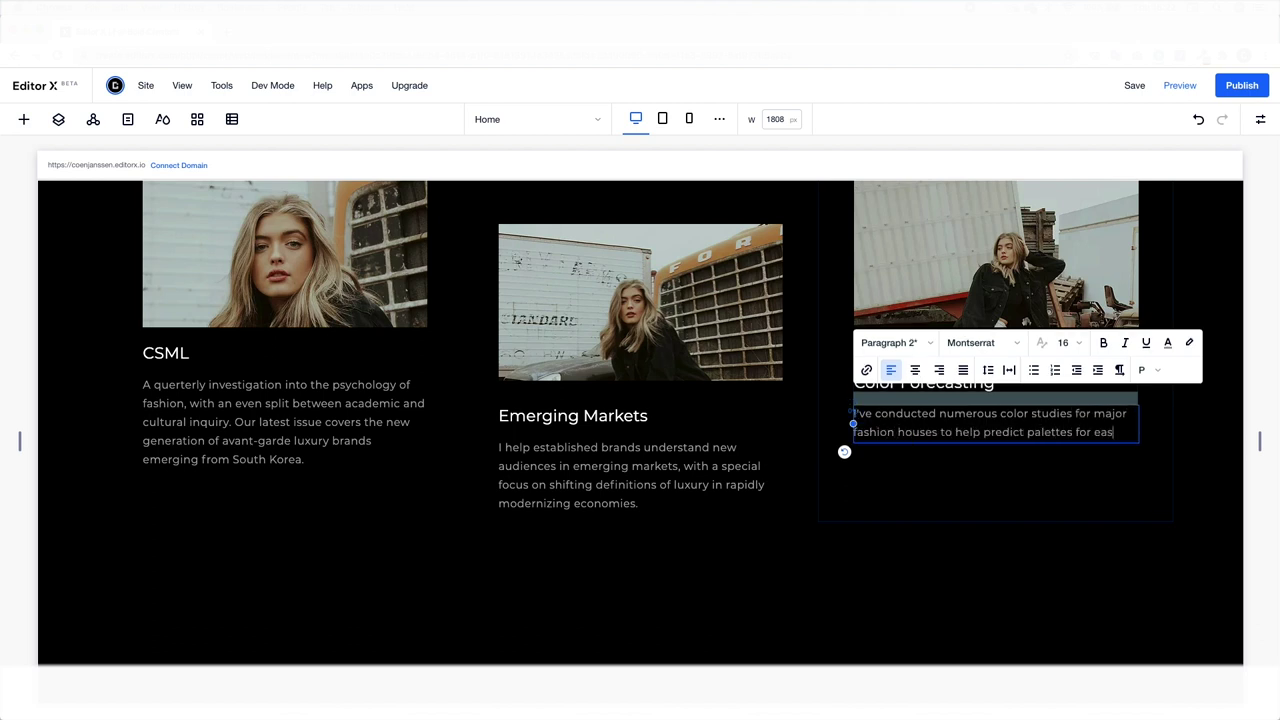
type("onal collections. I have contracts with")
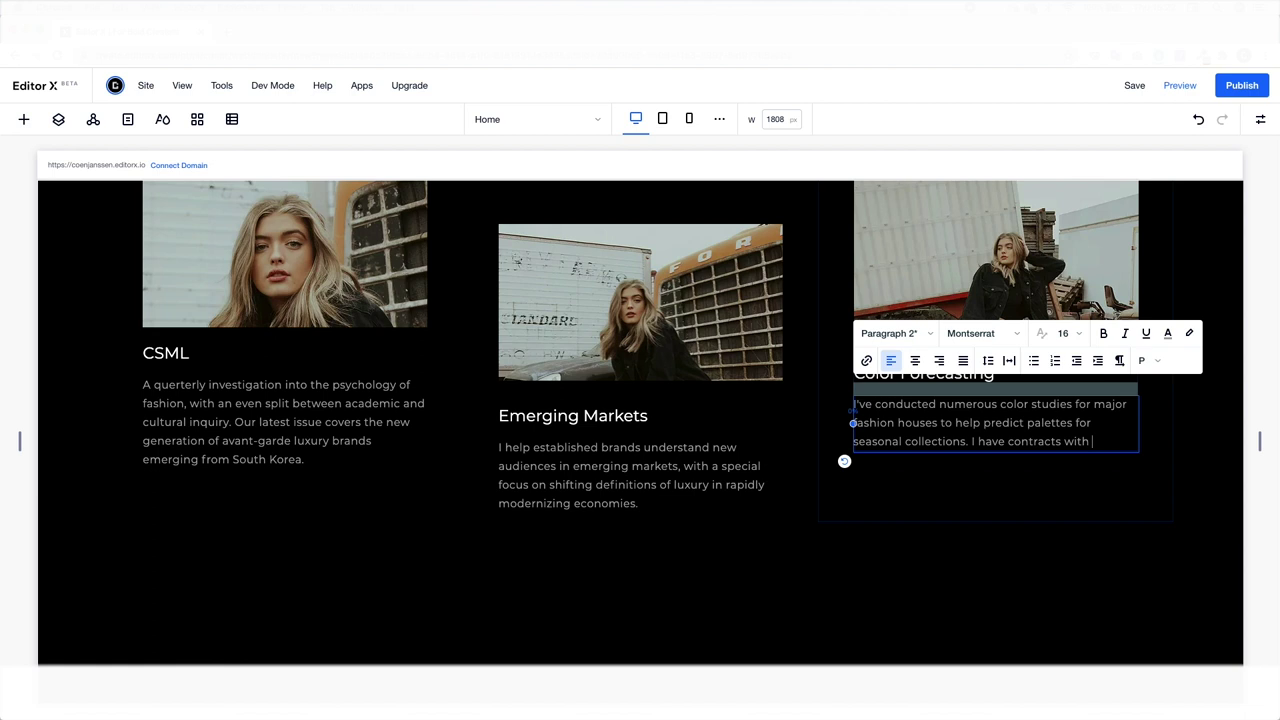
type("research organizations in over forty count")
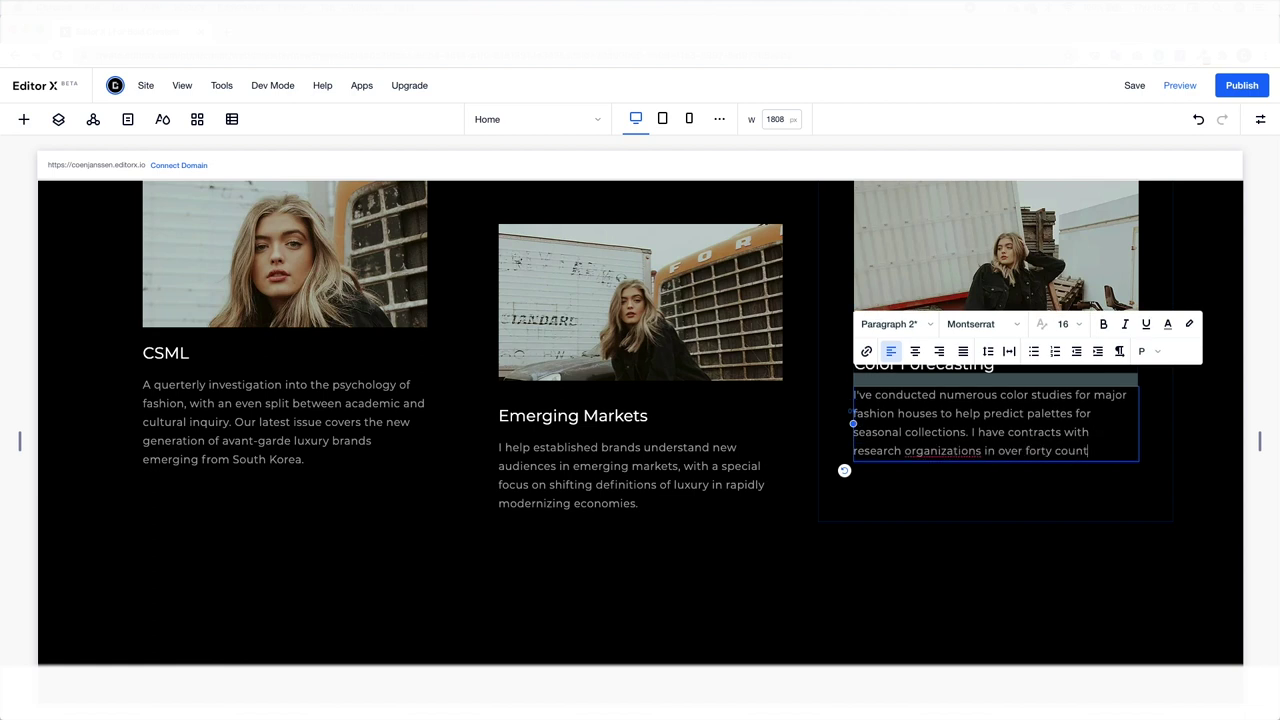
type("ries to deliver a truly international perspective.")
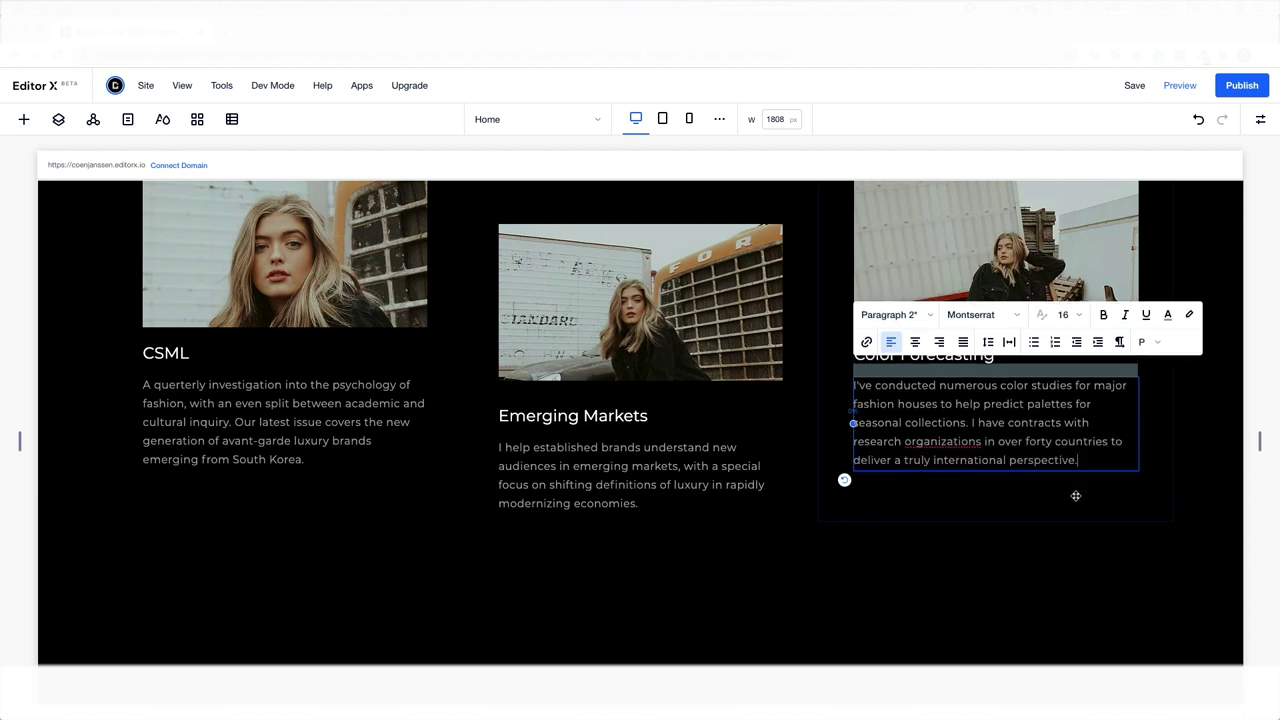
left_click(946, 594)
scroll(777, 537, "down", 2)
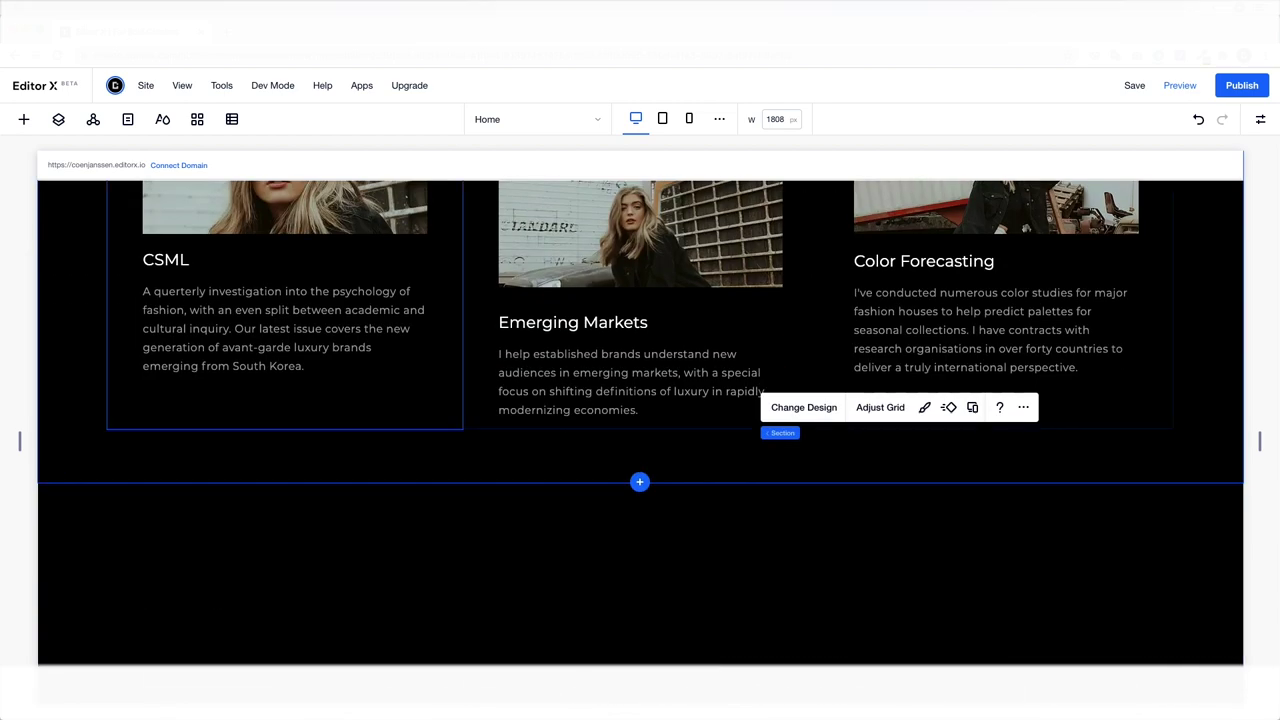
scroll(623, 337, "up", 3)
scroll(623, 337, "down", 5)
Add a full-width image section with a photo of the woman, lowering its focal point.
left_click(23, 119)
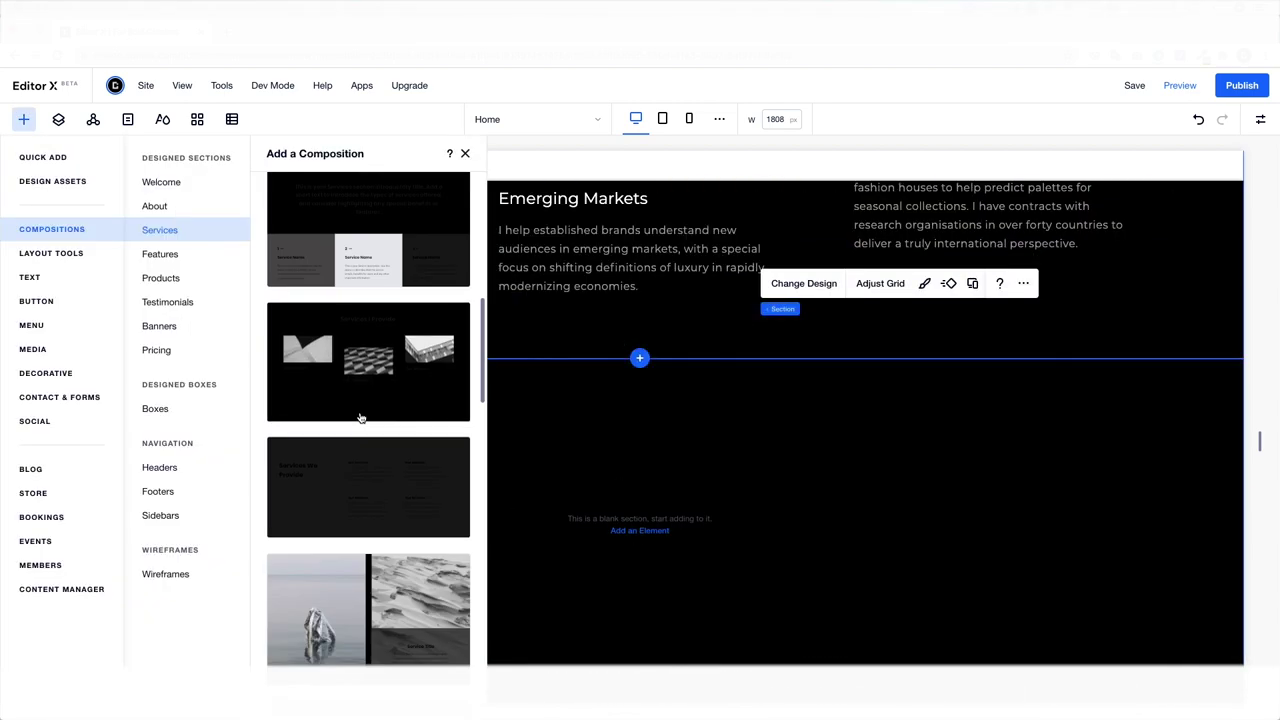
left_click(31, 325)
left_click(40, 355)
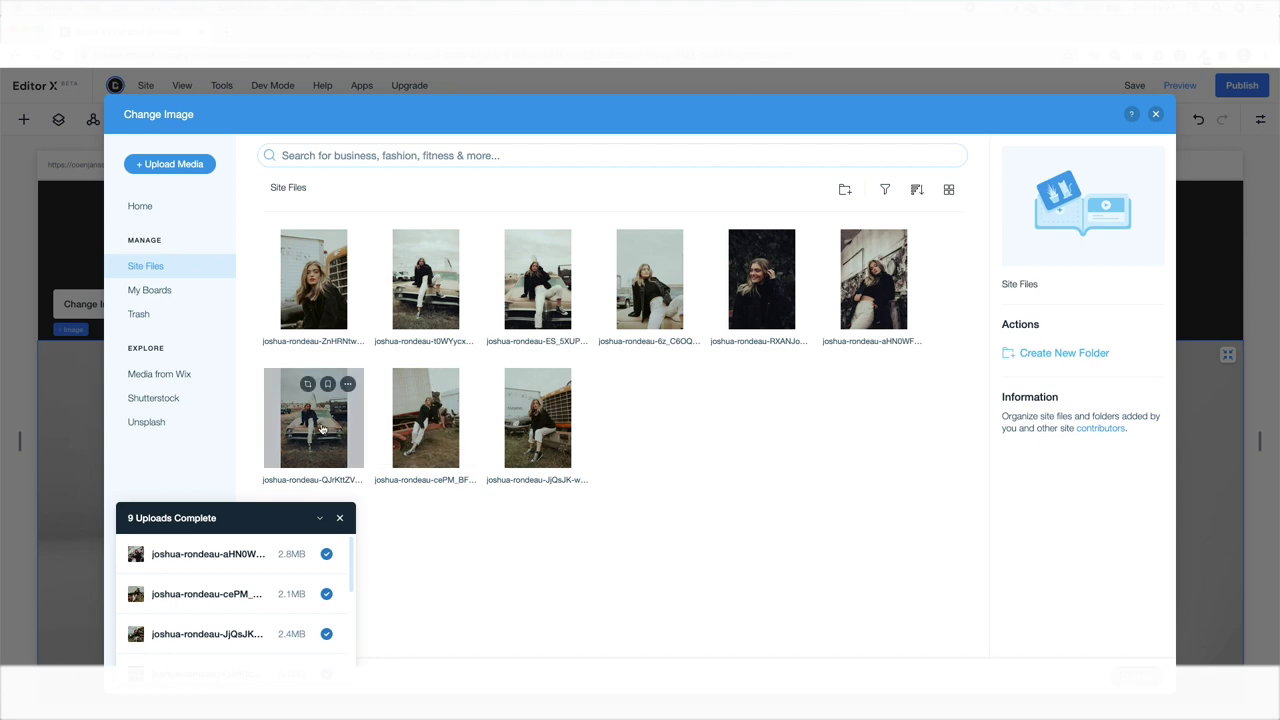
left_click(313, 417)
left_click(1135, 675)
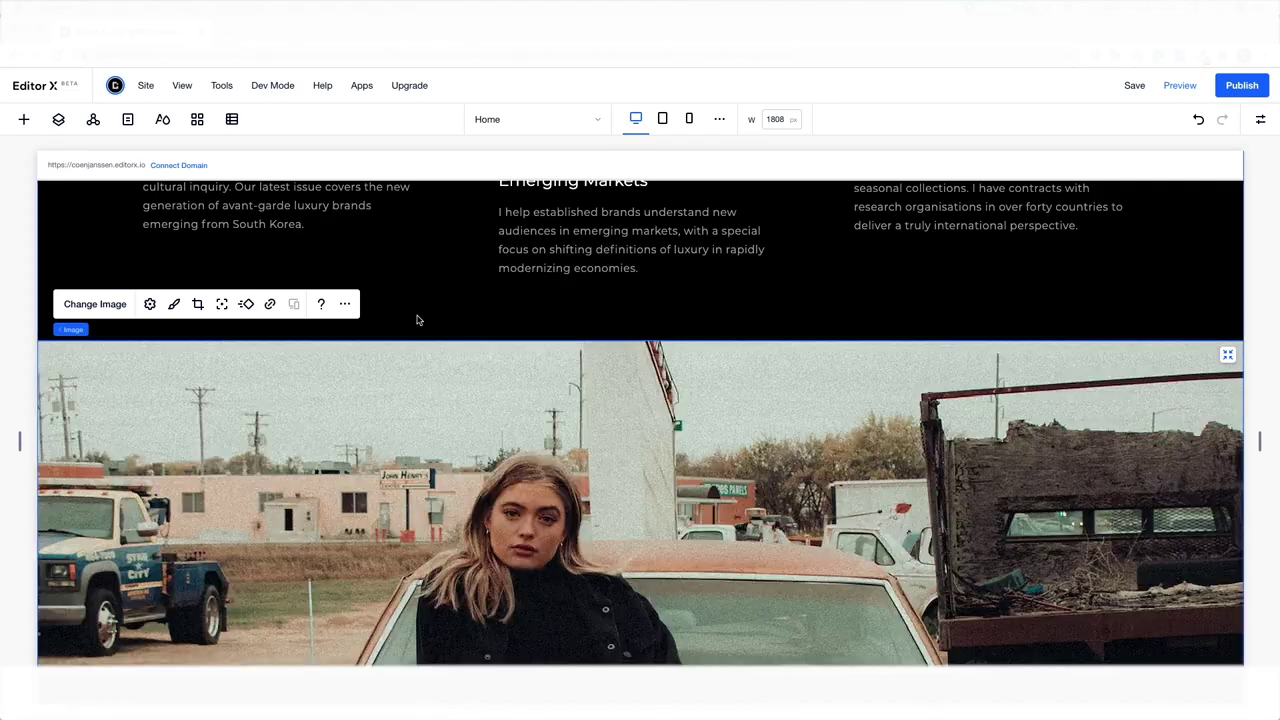
scroll(273, 275, "down", 1)
left_click(222, 238)
left_click(139, 391)
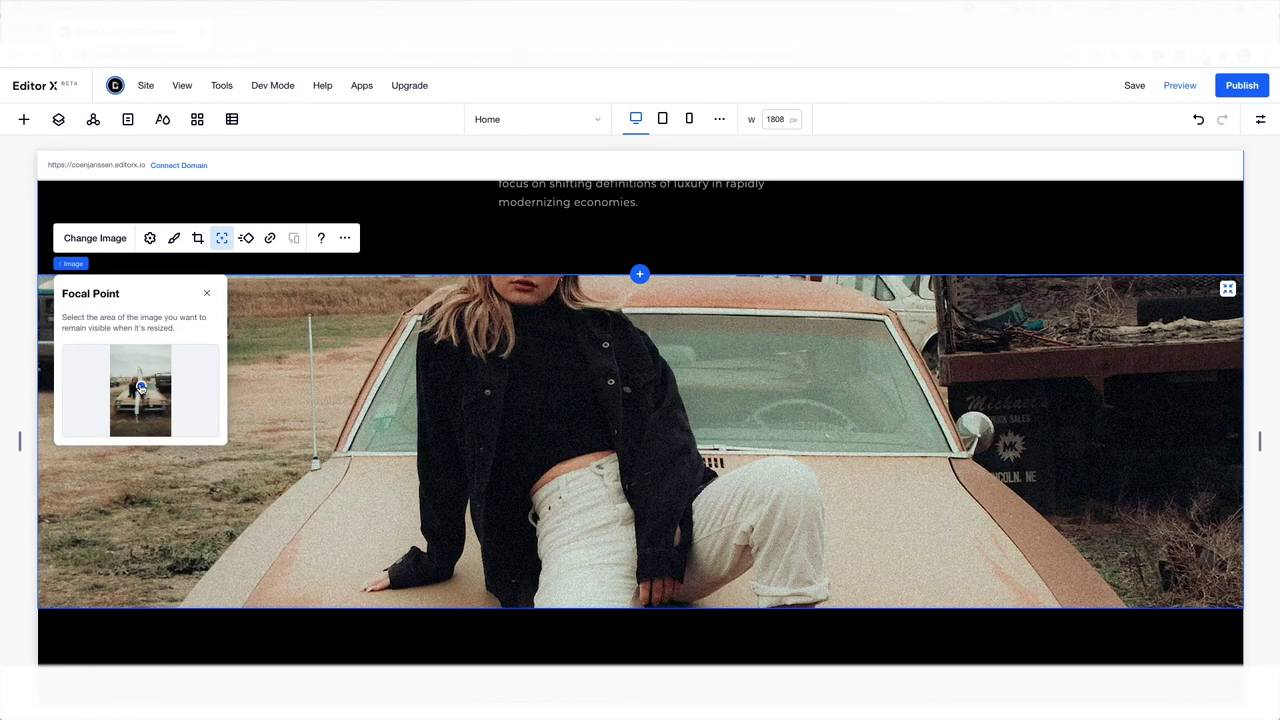
left_click_drag(140, 387, 141, 395)
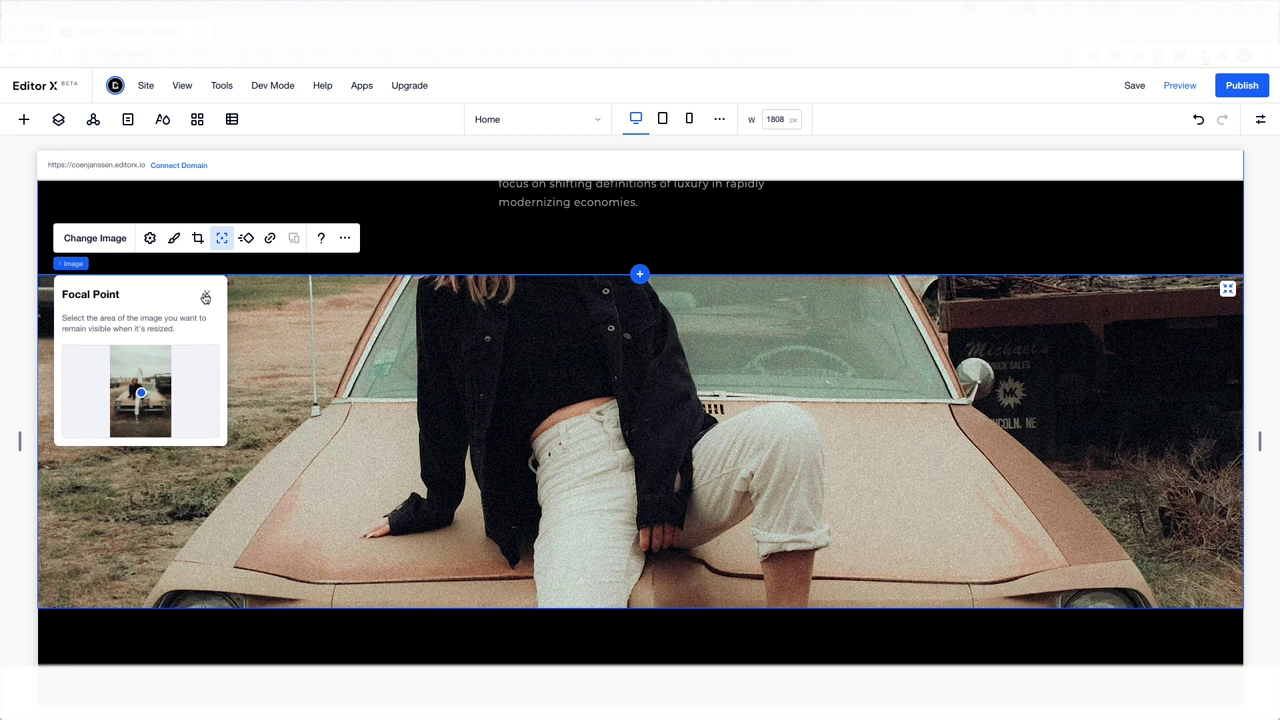
scroll(368, 408, "up", 1)
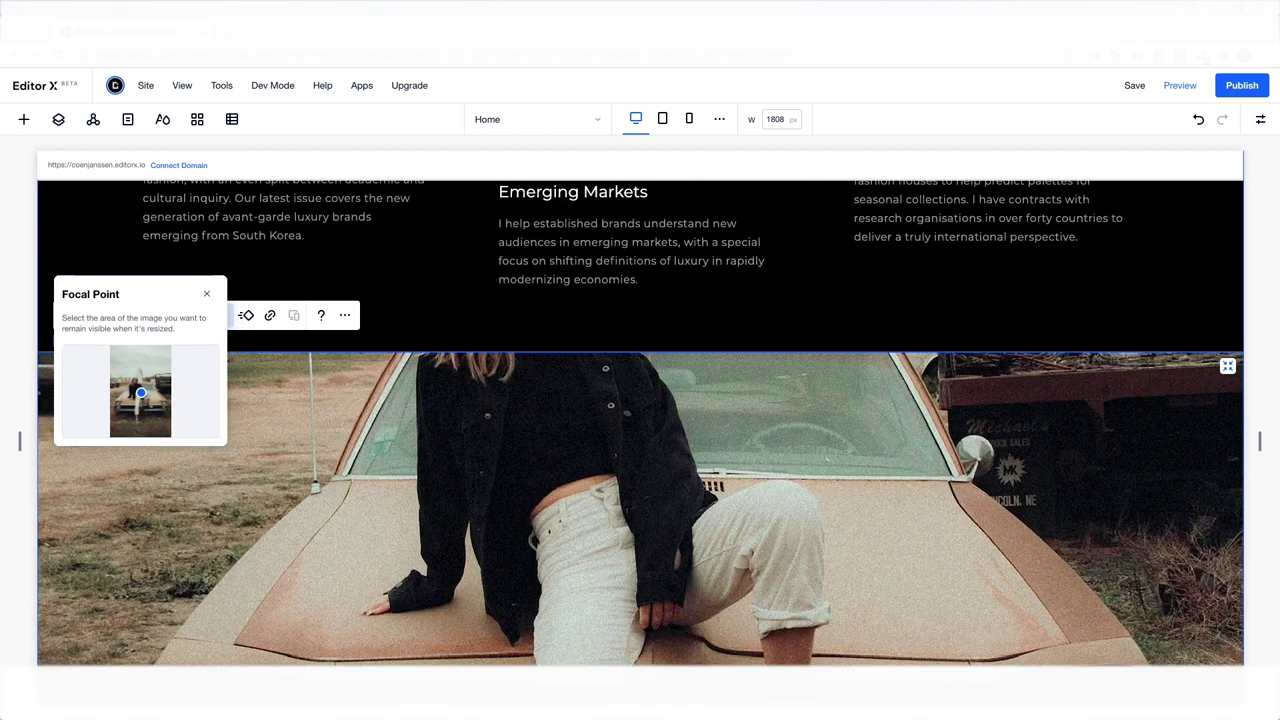
left_click(206, 293)
Swap the banner to the uploaded teal-truck photo and adjust its focal point.
left_click(82, 315)
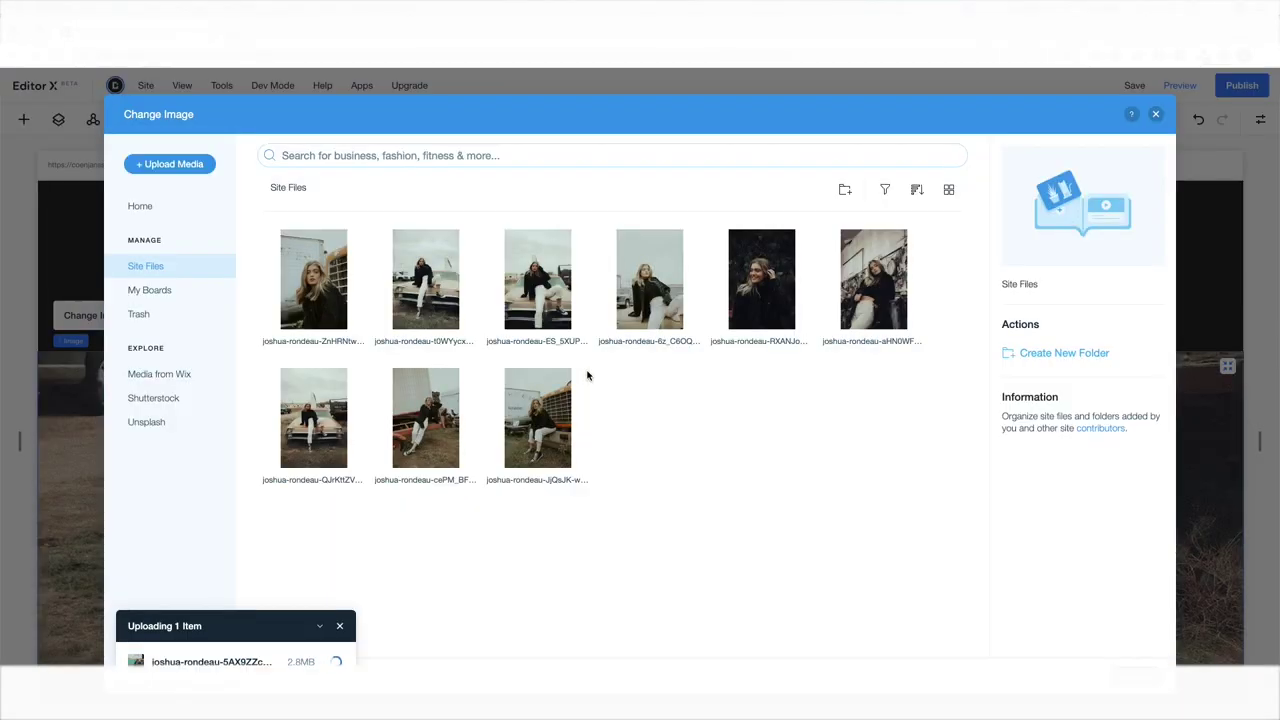
double_click(313, 278)
left_click(222, 315)
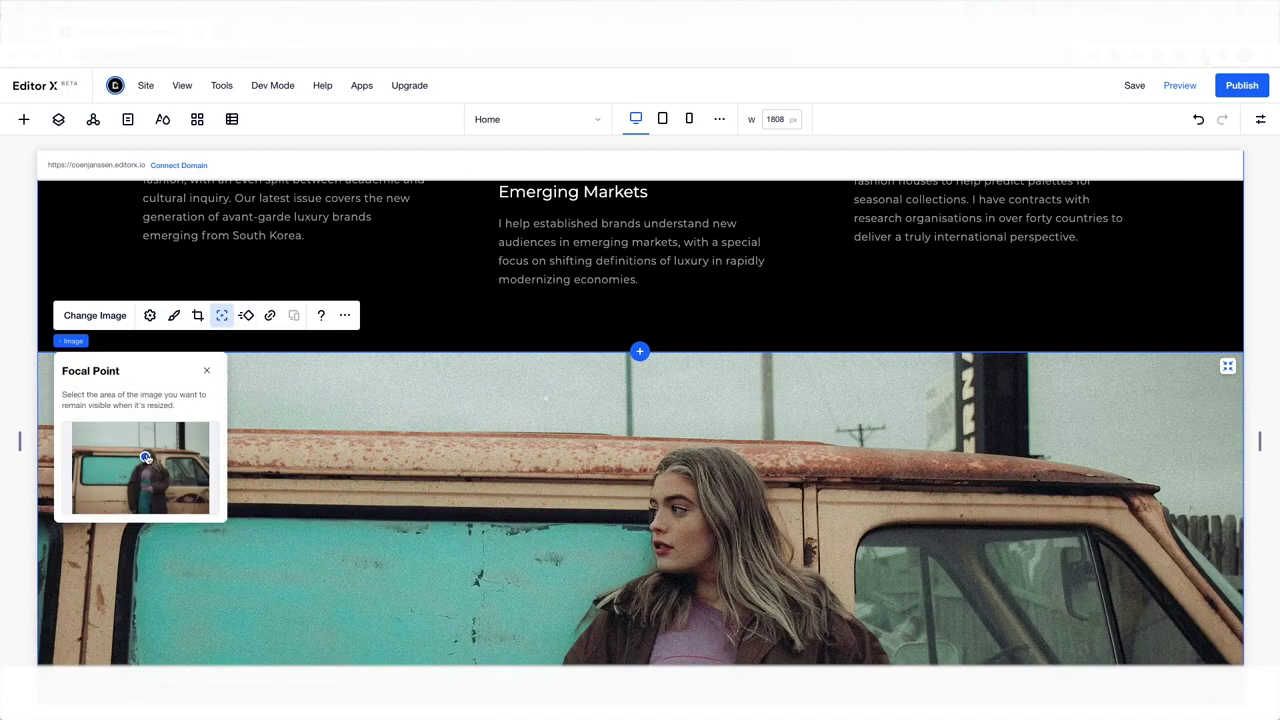
left_click(145, 453)
left_click_drag(145, 453, 145, 466)
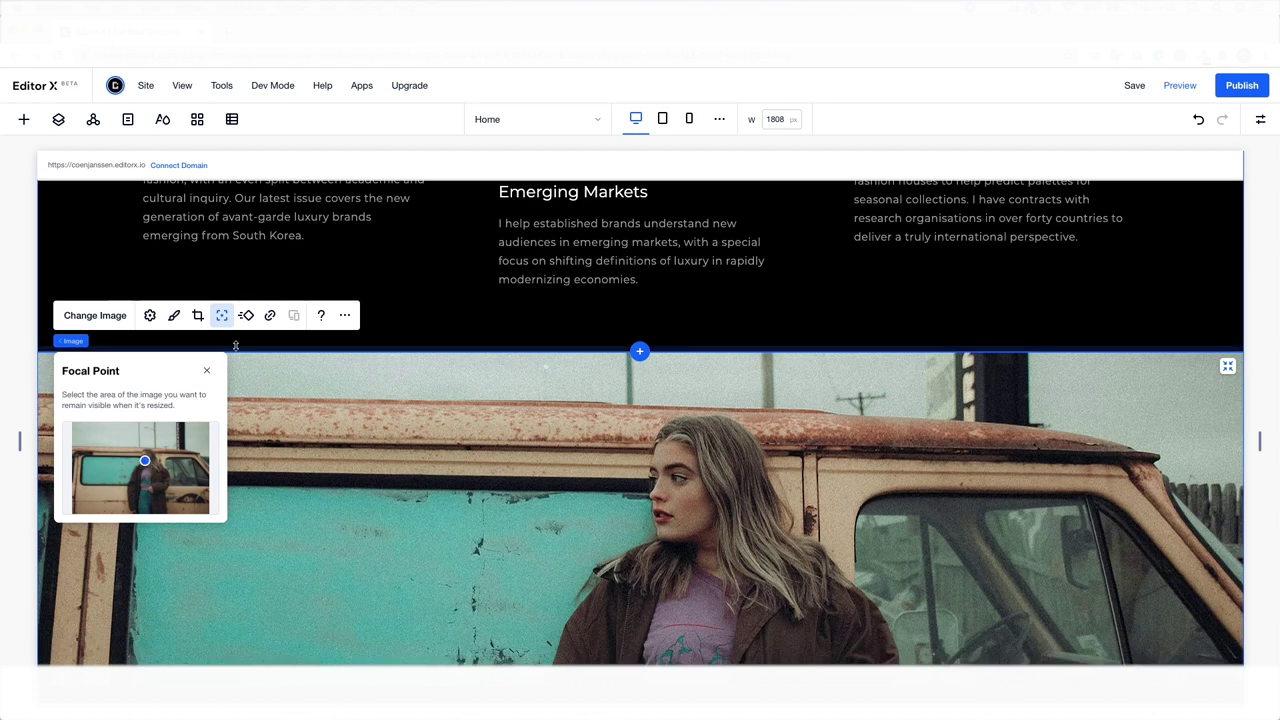
scroll(562, 514, "down", 2)
left_click(562, 514)
Move the text section below the truck banner and rewrite its consulting paragraph.
scroll(483, 357, "down", 2)
right_click(392, 303)
left_click(420, 457)
scroll(369, 560, "down", 3)
right_click(318, 276)
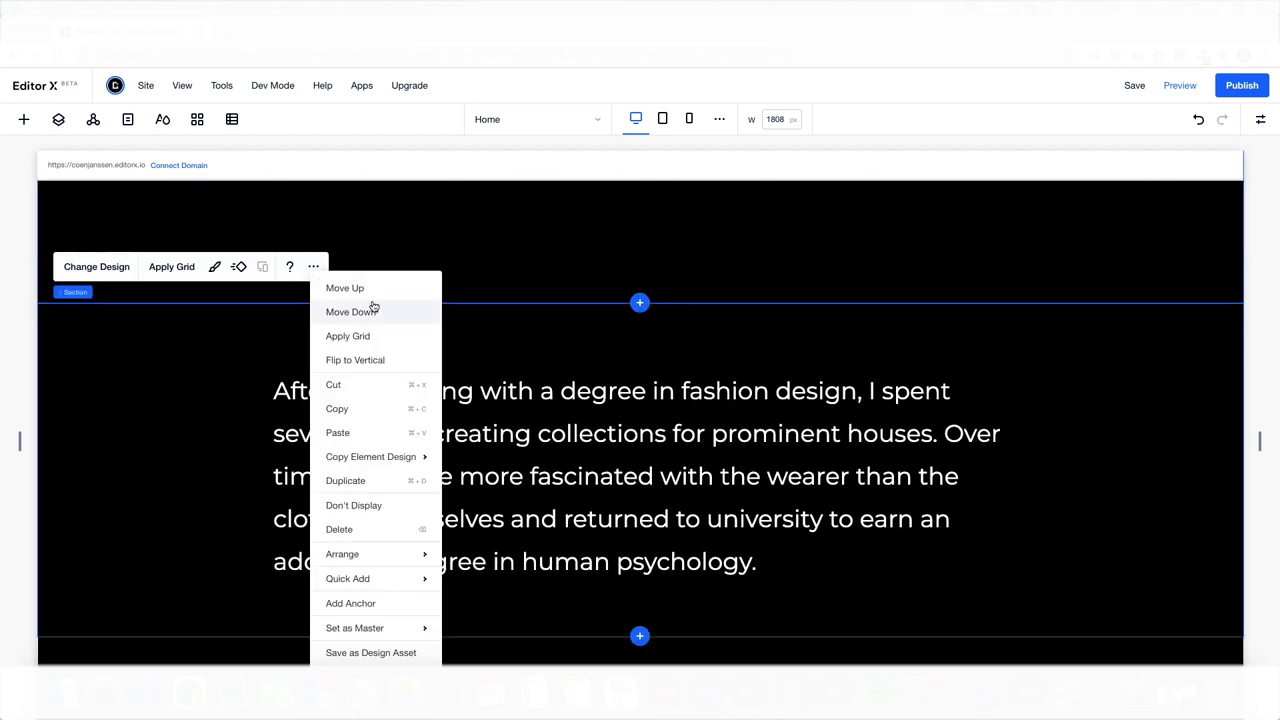
left_click(350, 286)
double_click(743, 526)
type("Todau")
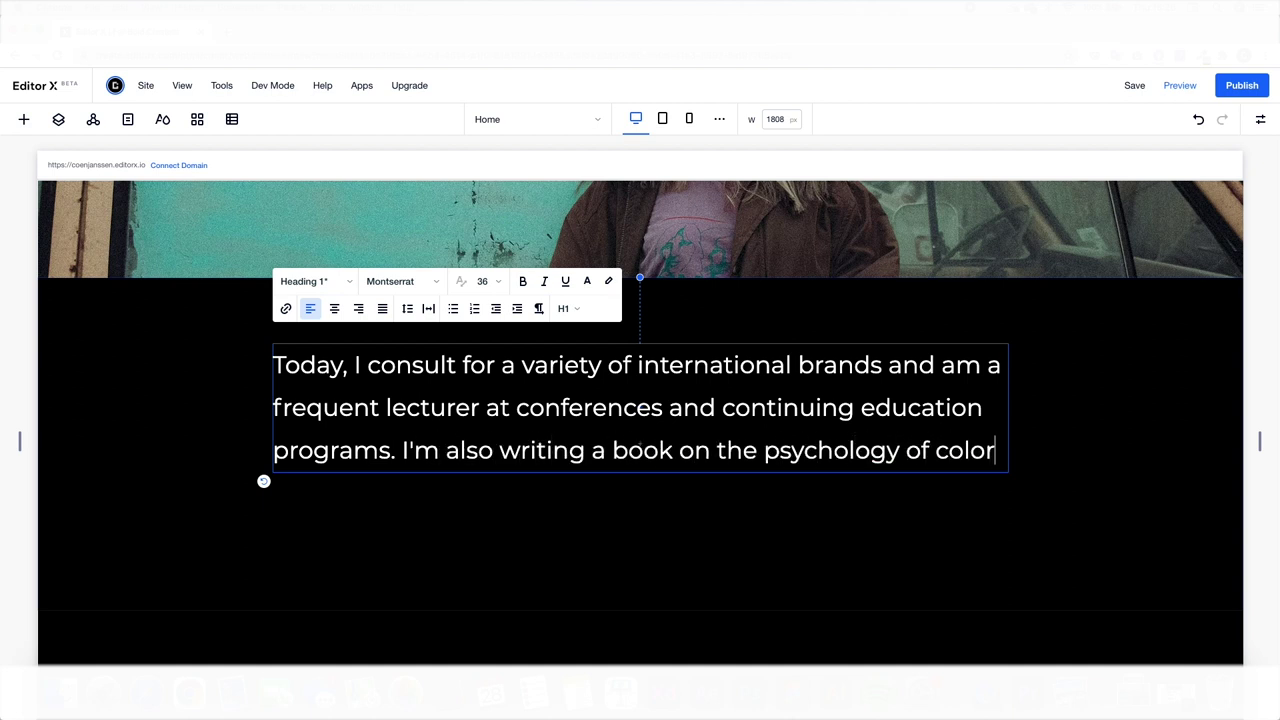
Add an image from the media panel and replace it with the workshop portrait.
scroll(447, 454, "down", 5)
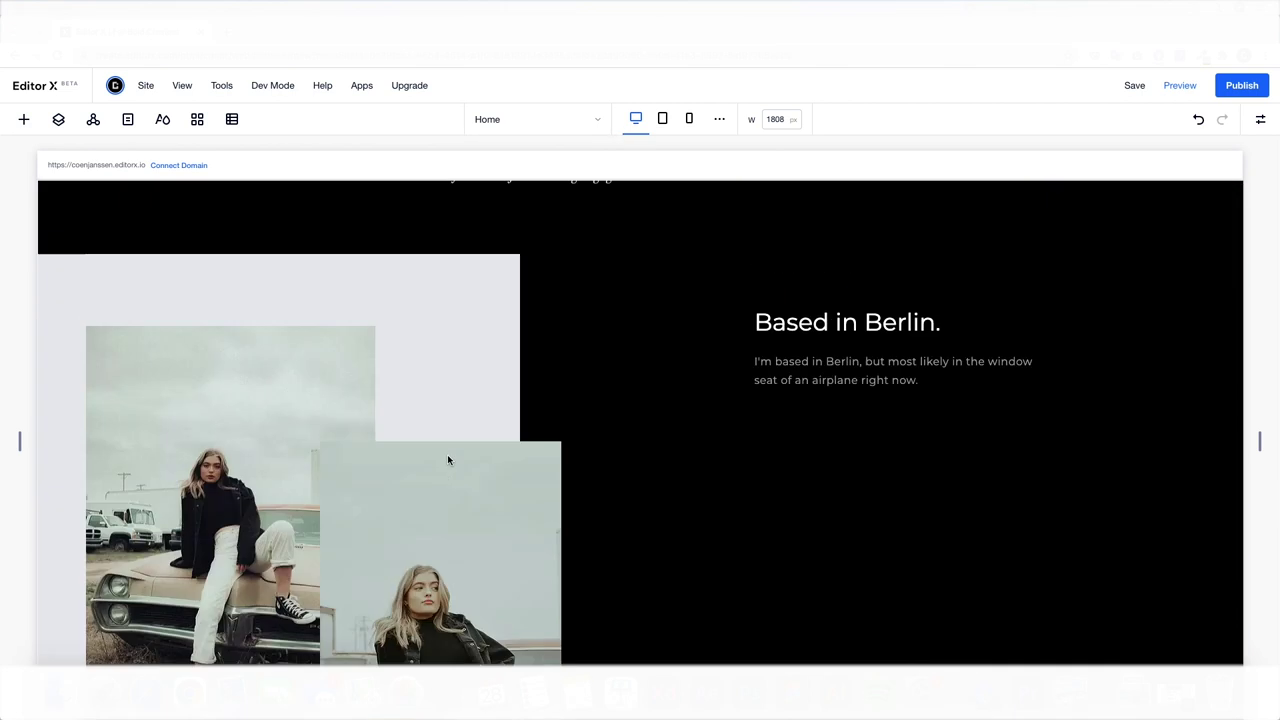
left_click(24, 119)
scroll(365, 512, "down", 3)
left_click(305, 415)
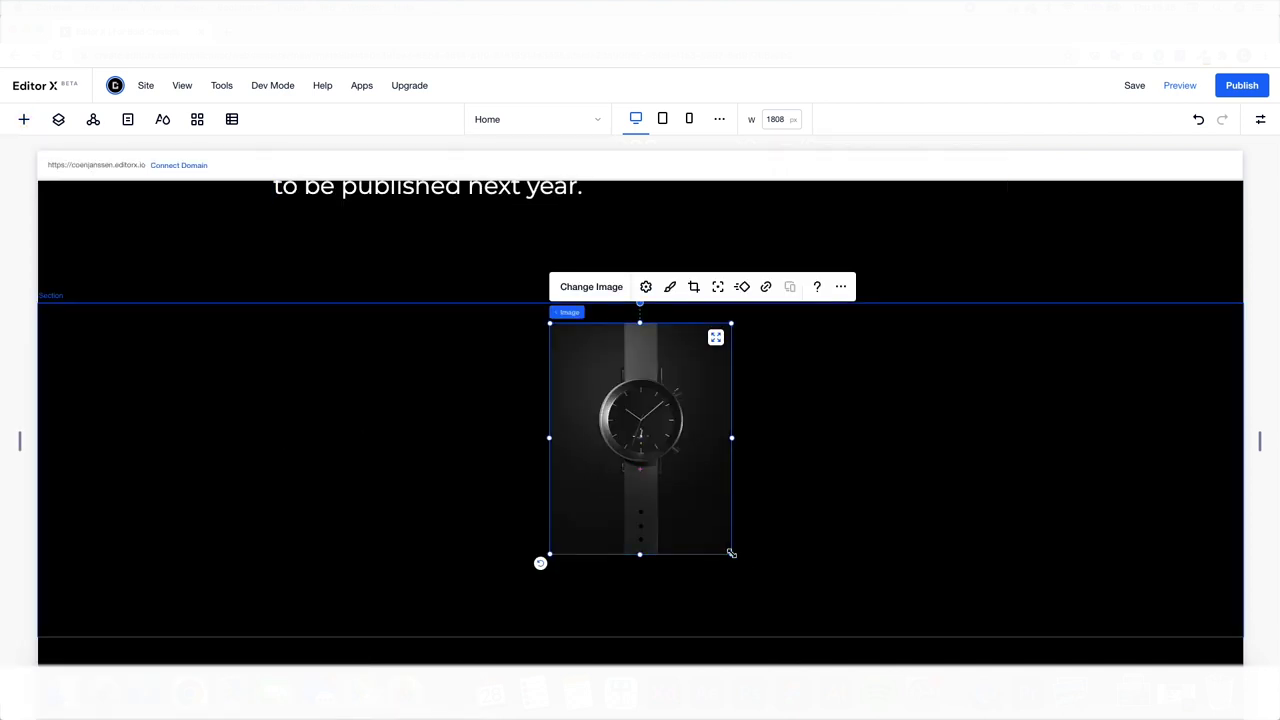
double_click(783, 307)
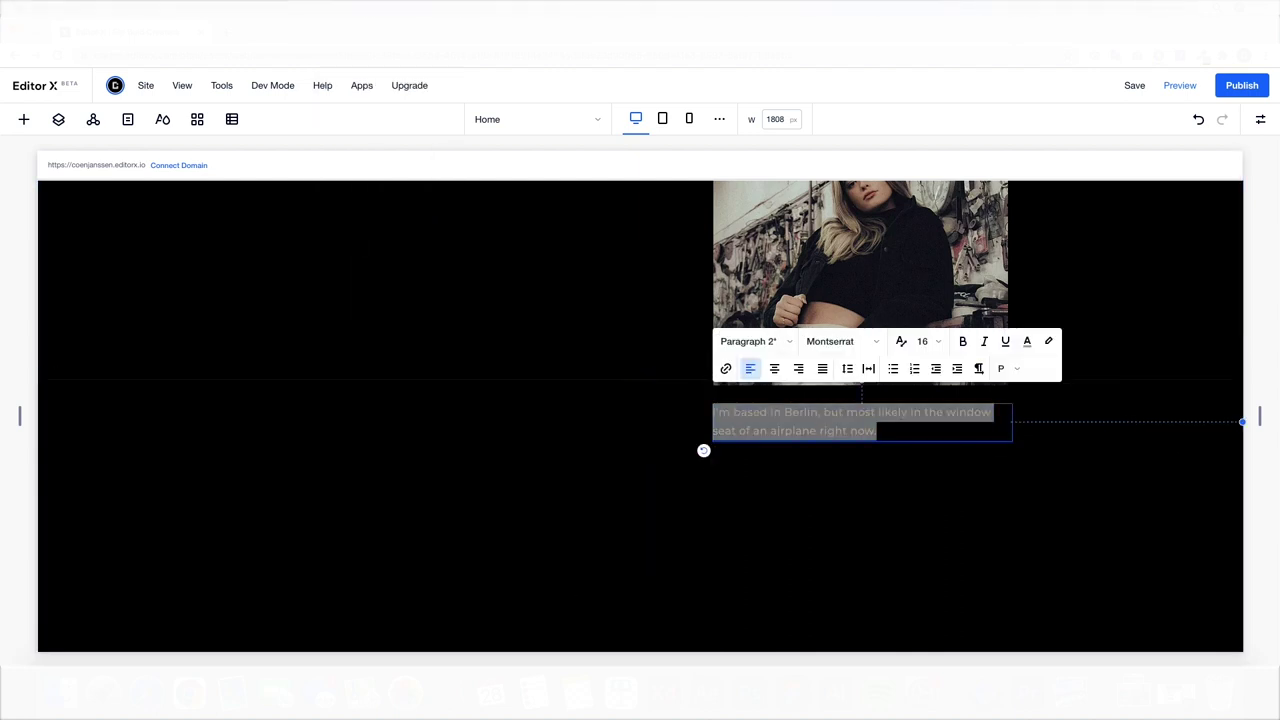
End the caption with 'a new project.' to invite discussion of new work.
left_click(888, 428)
type("Always ready for new challenges. Feel free to contact me to discuss")
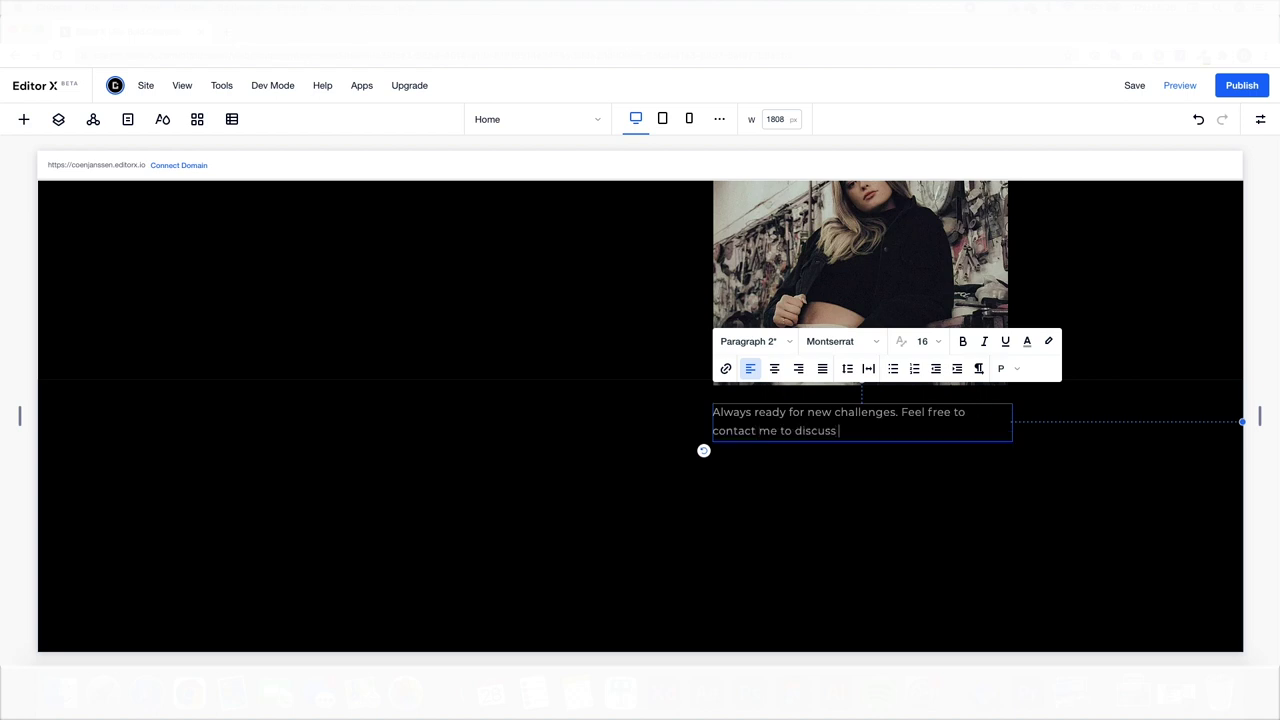
type("a new project.")
left_click(617, 474)
scroll(617, 474, "down", 1)
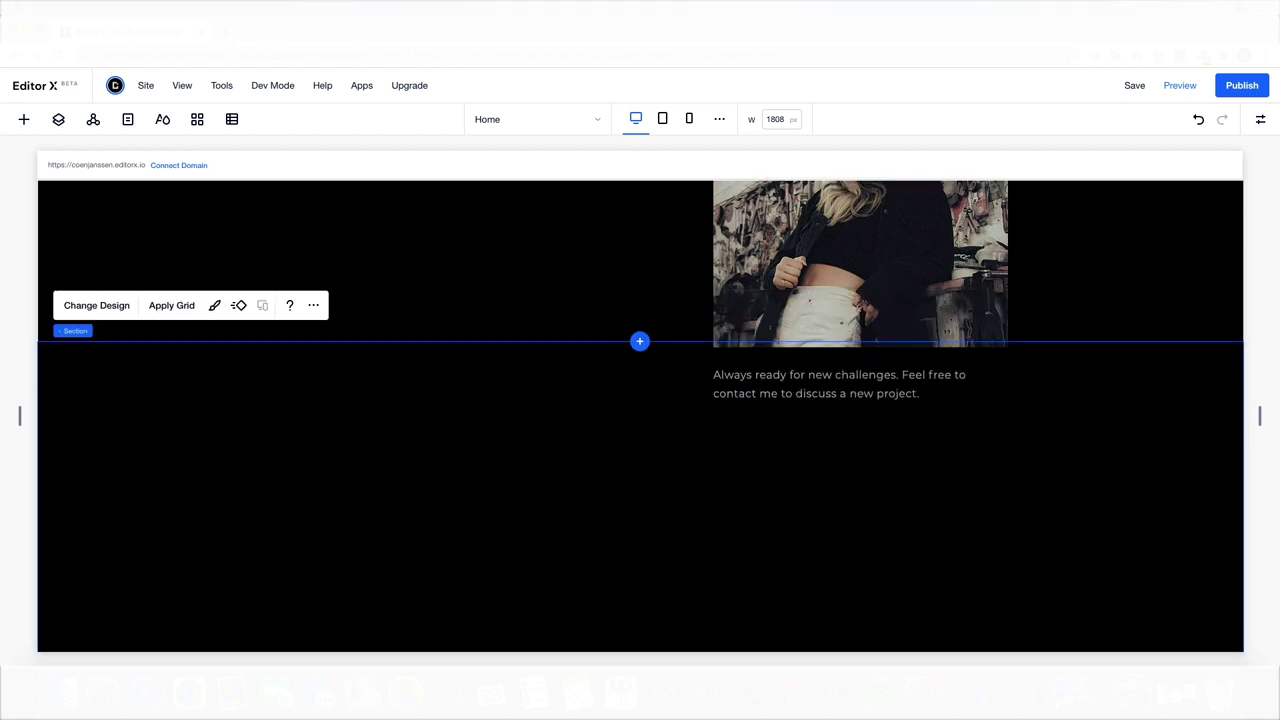
scroll(803, 317, "down", 2)
scroll(695, 413, "up", 5)
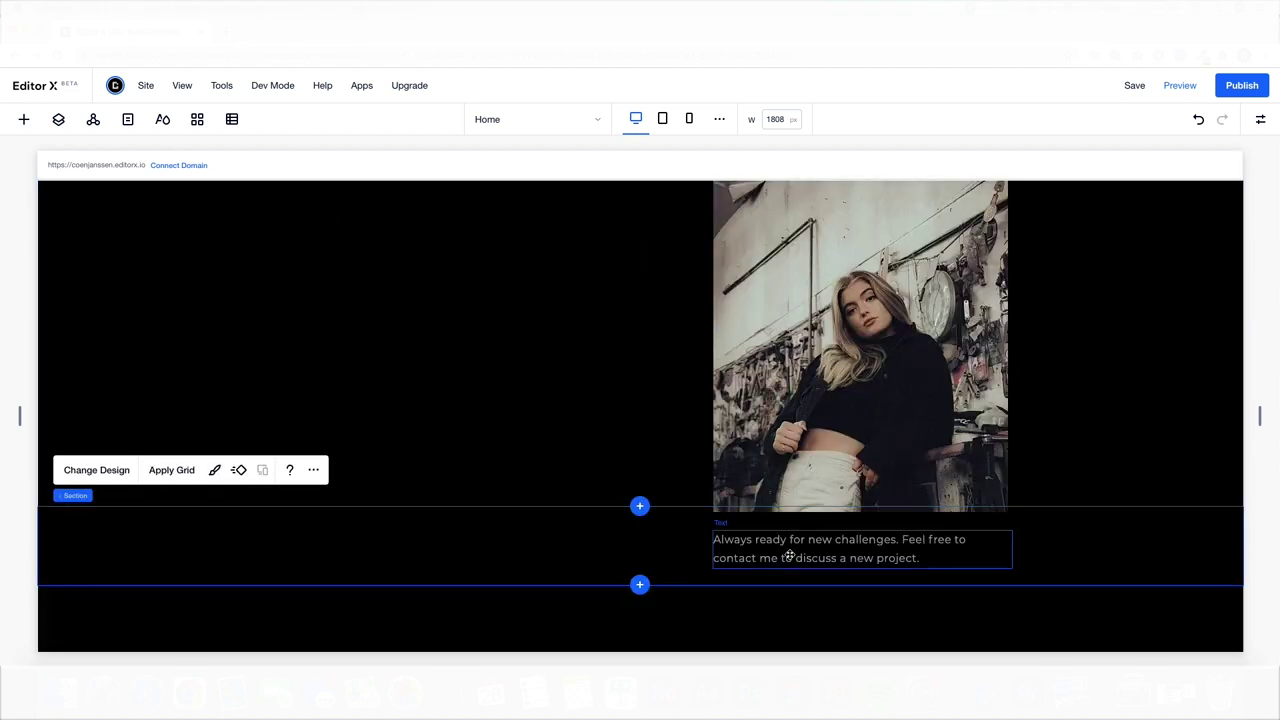
scroll(700, 530, "up", 5)
scroll(580, 420, "down", 3)
Place a new title text element into the footer.
scroll(700, 480, "down", 2)
left_click(790, 595)
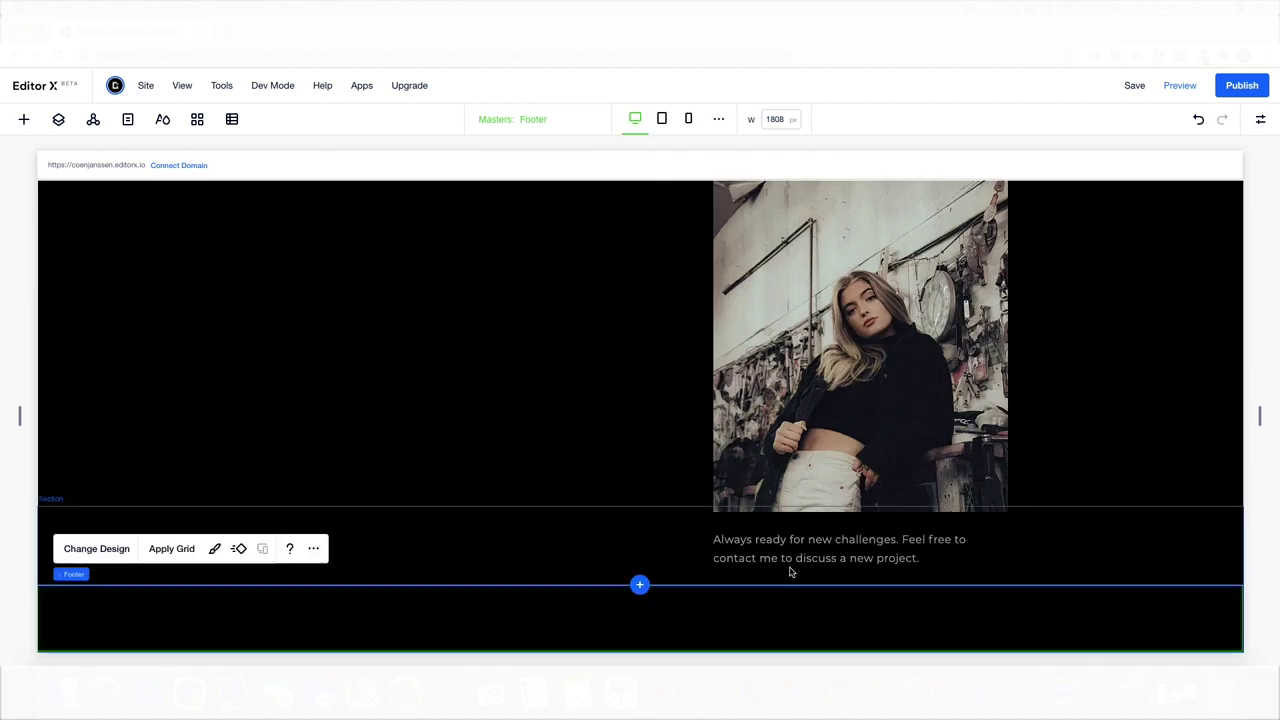
left_click(310, 548)
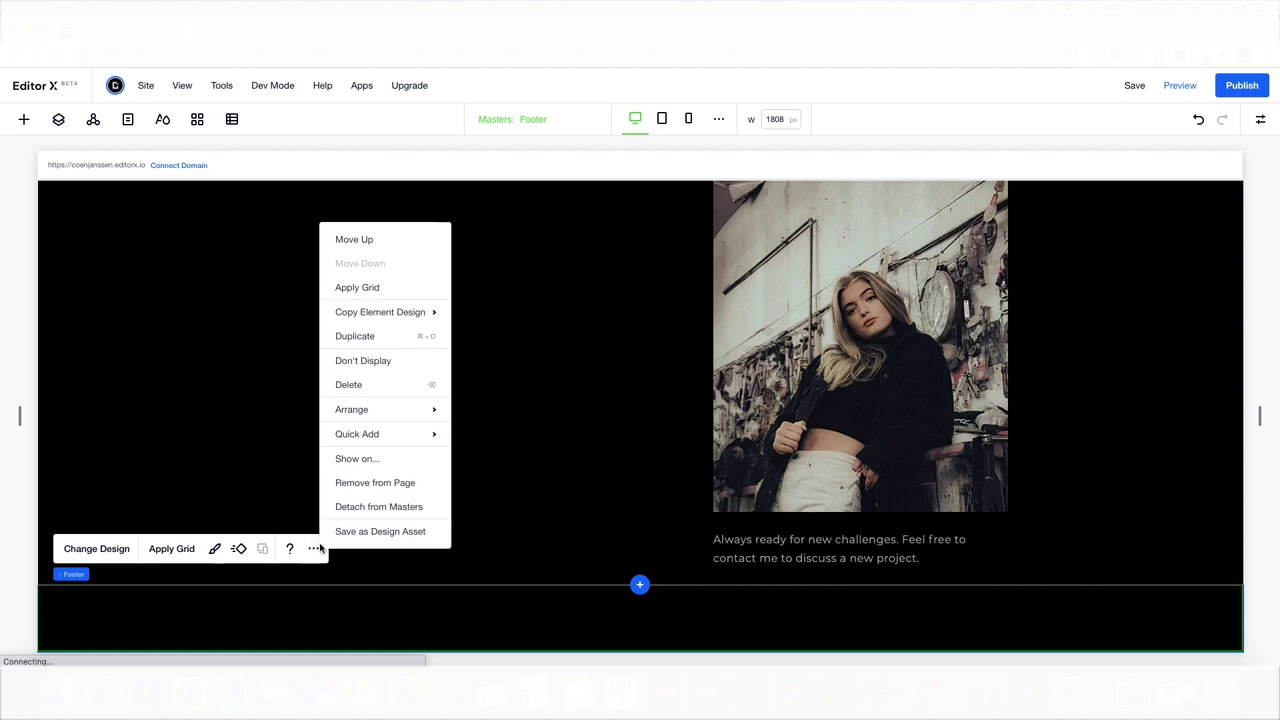
left_click(25, 119)
left_click_drag(330, 254, 750, 606)
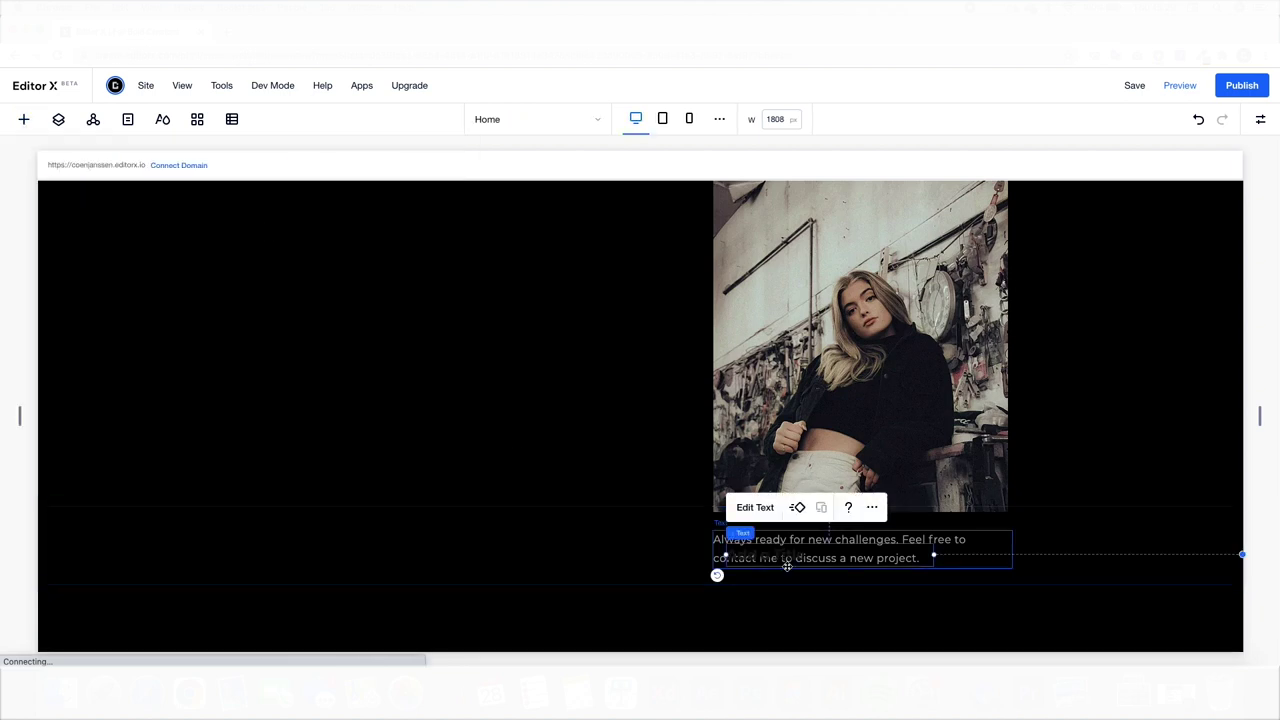
double_click(750, 606)
Set the footer heading to size 36 with 'Say hi.' in grey, and enlarge the footer.
left_click(838, 533)
key("Escape")
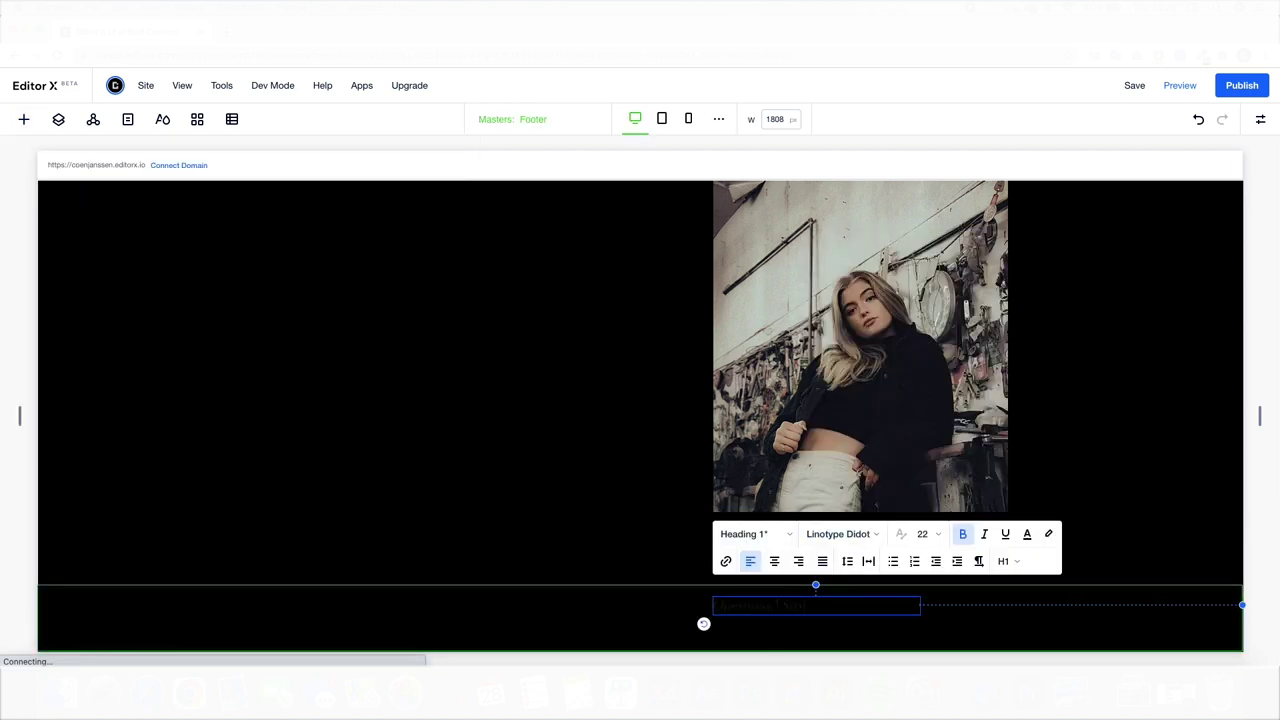
left_click(922, 533)
left_click(925, 455)
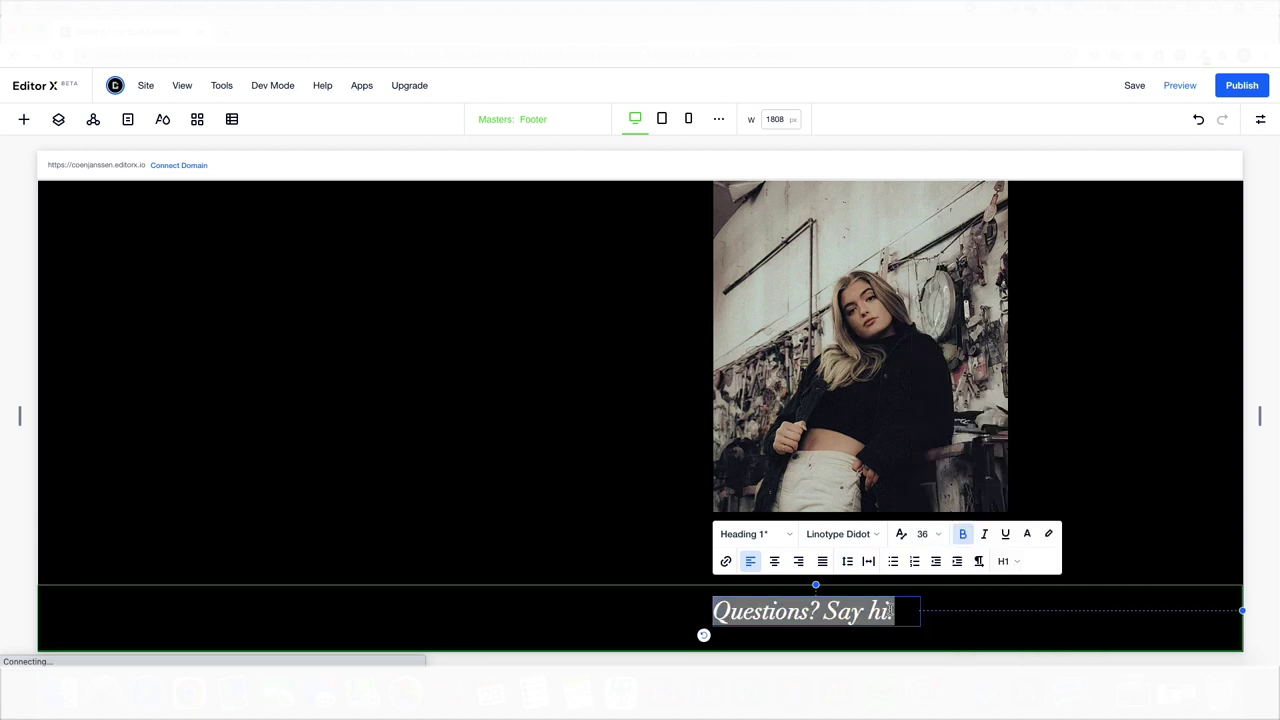
left_click(1027, 533)
left_click(943, 600)
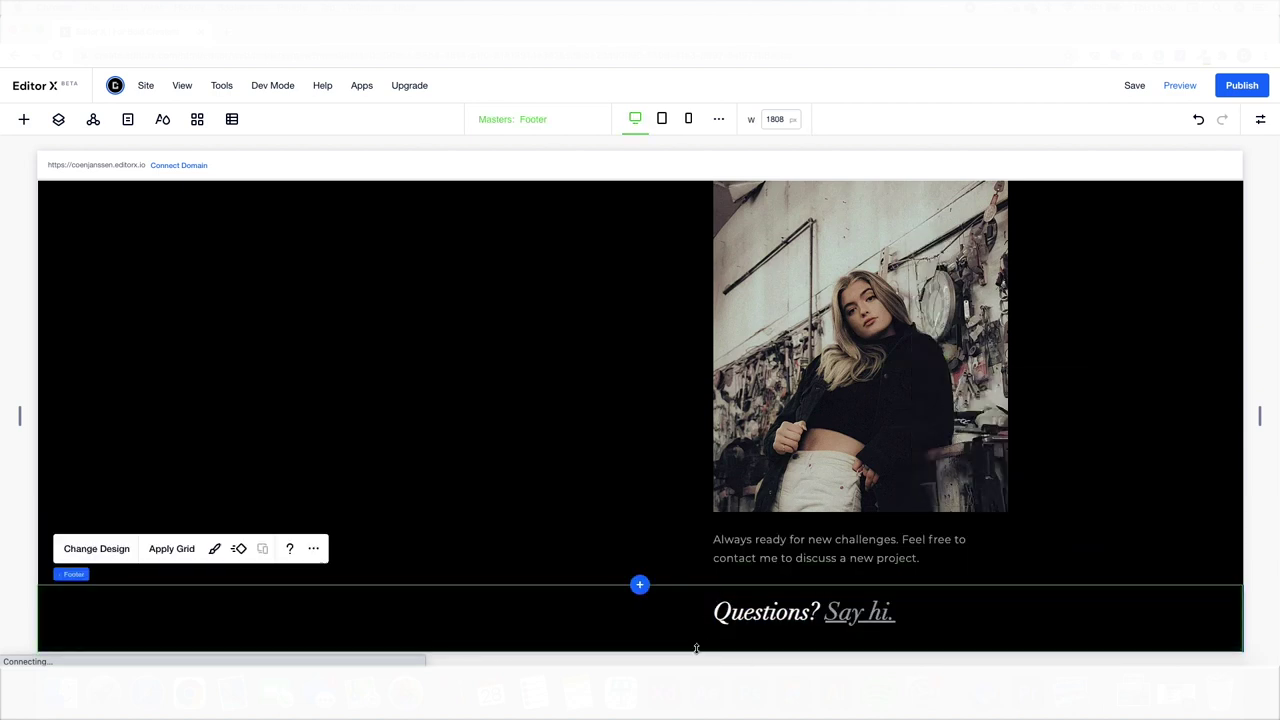
left_click_drag(679, 606, 686, 586)
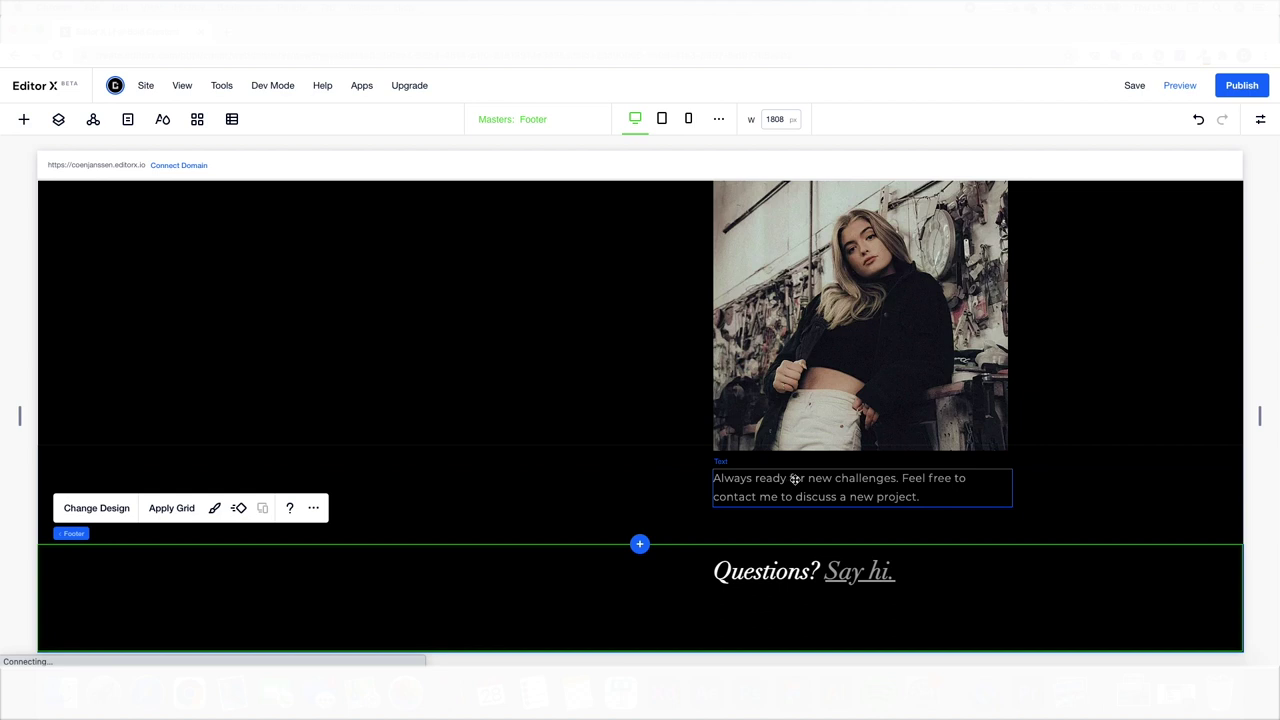
Copy the contact caption into the footer and retype it as 'Made with EditorX'.
left_click(788, 486)
left_click(858, 432)
left_click(886, 203)
left_click(774, 609)
key("ctrl+v")
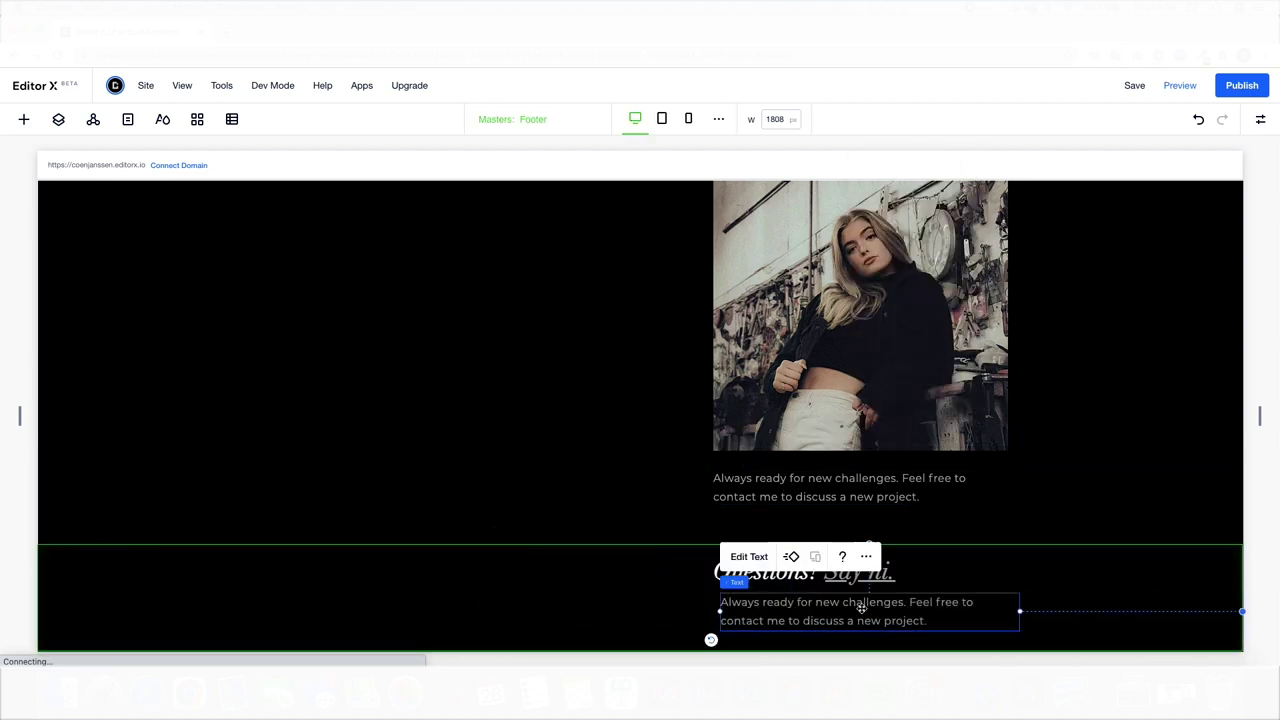
double_click(760, 605)
type("Made with EditorX")
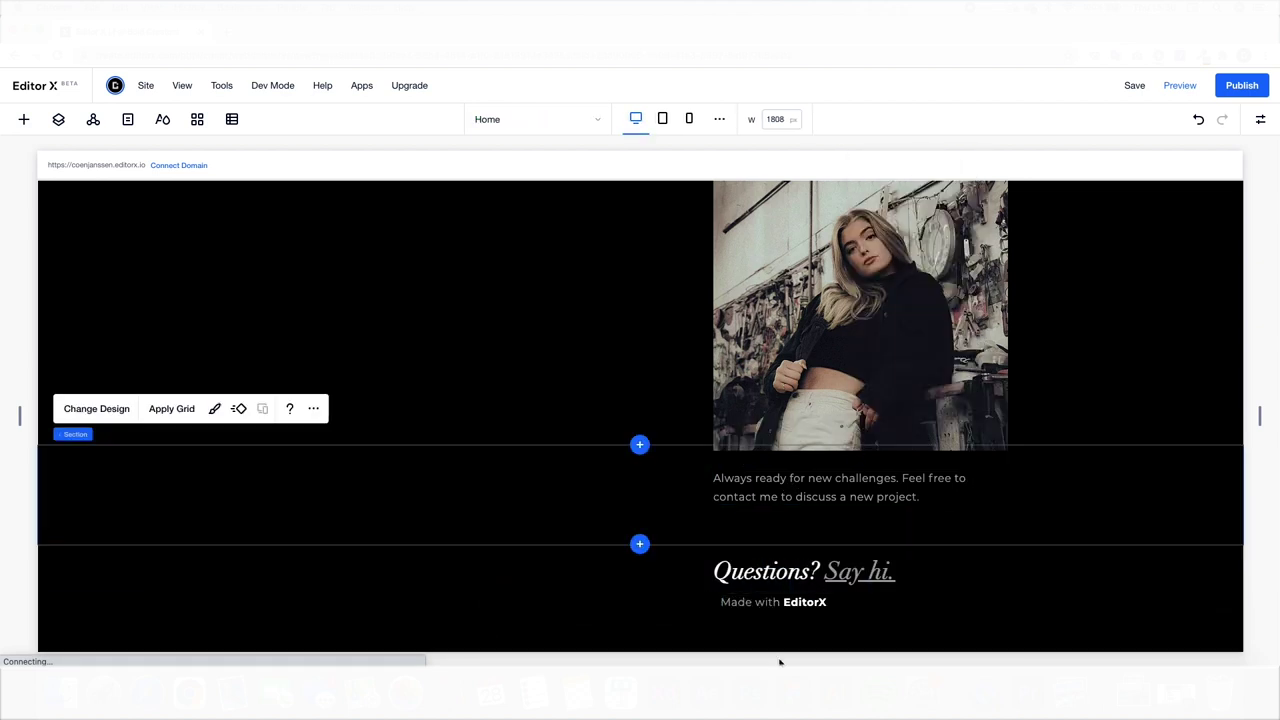
Scroll the preview from the name header down to the 'Made with EditorX' footer.
scroll(757, 543, "down", 5)
scroll(757, 543, "down", 5)
scroll(759, 547, "down", 5)
scroll(759, 547, "down", 10)
scroll(782, 507, "down", 5)
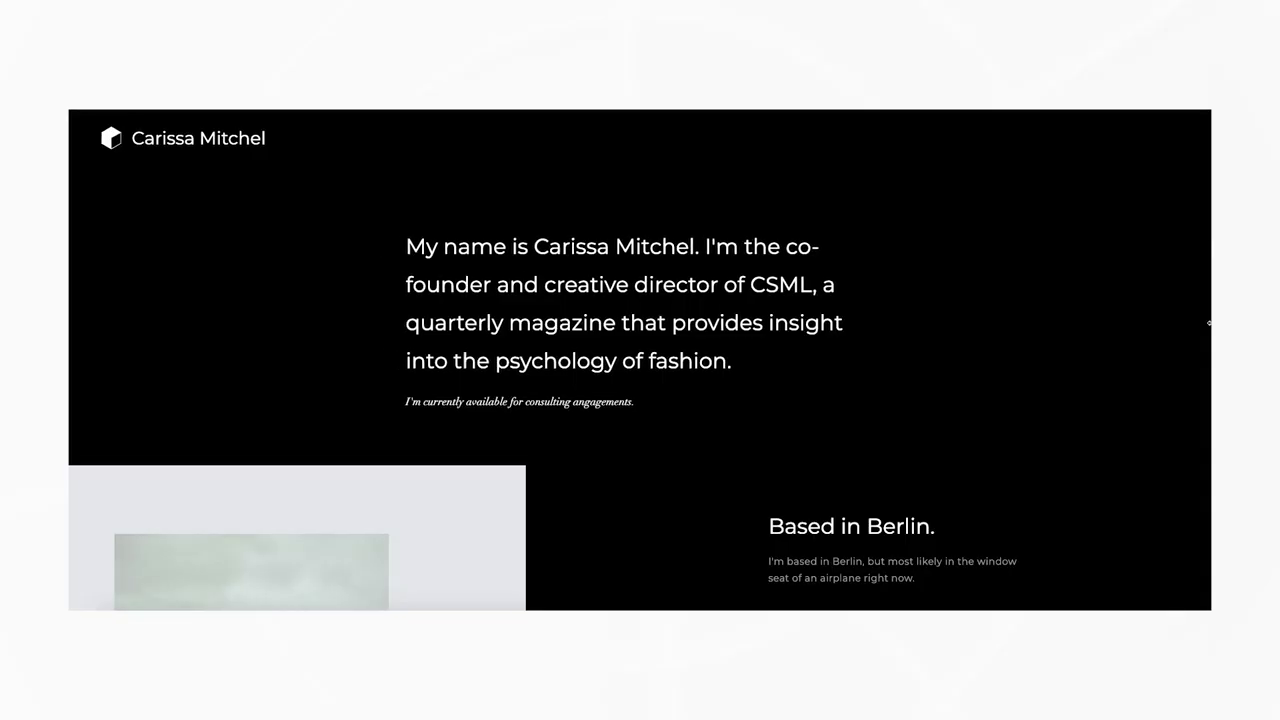
scroll(1171, 421, "down", 5)
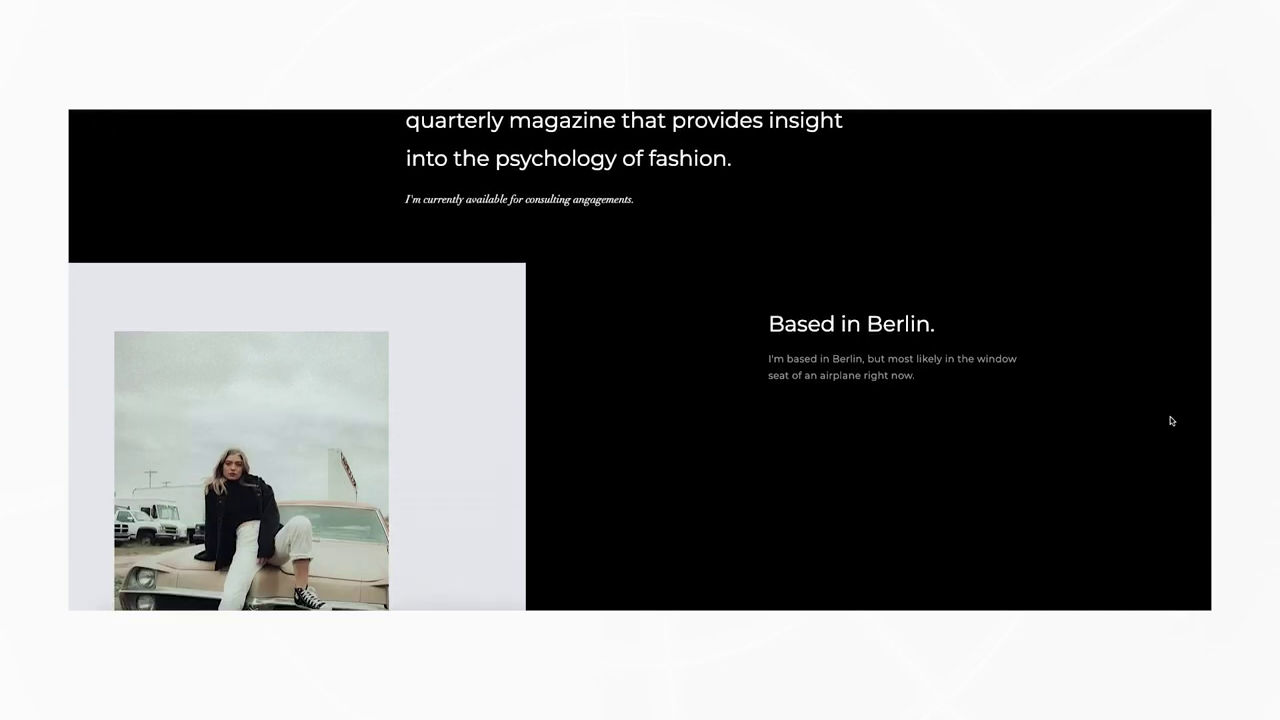
scroll(1171, 421, "down", 5)
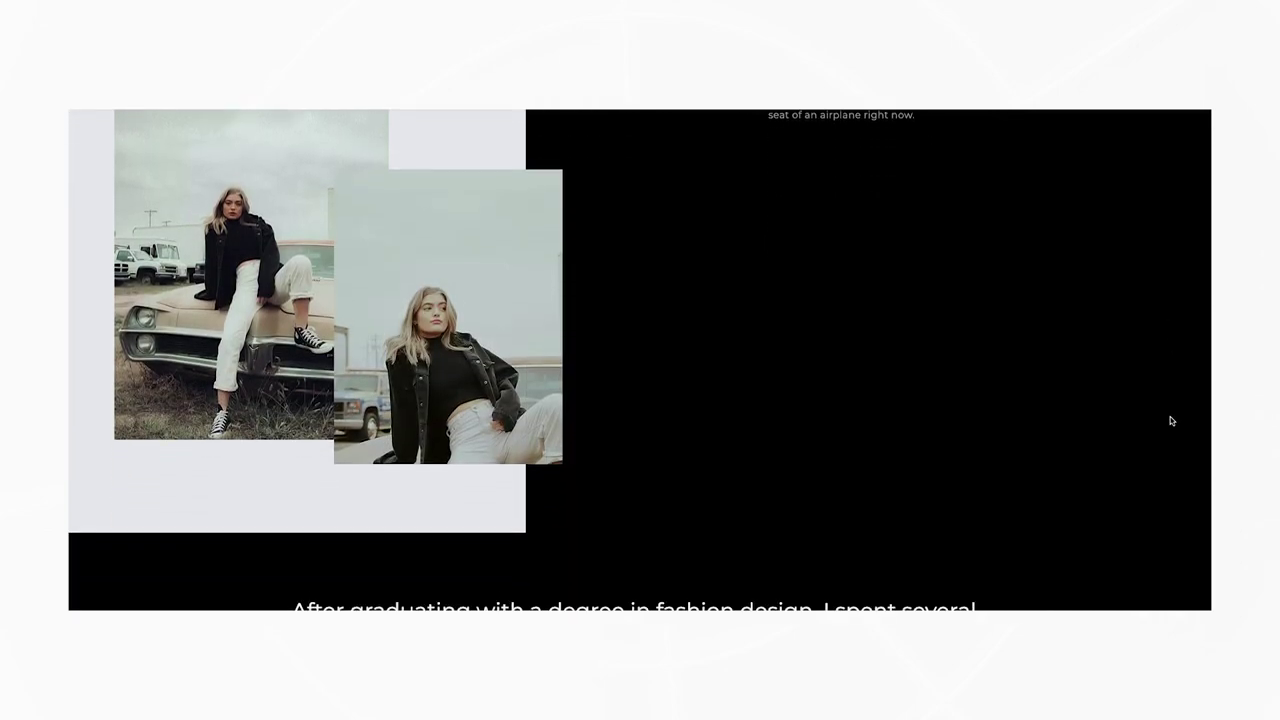
scroll(1171, 421, "down", 1)
scroll(1171, 421, "down", 1)
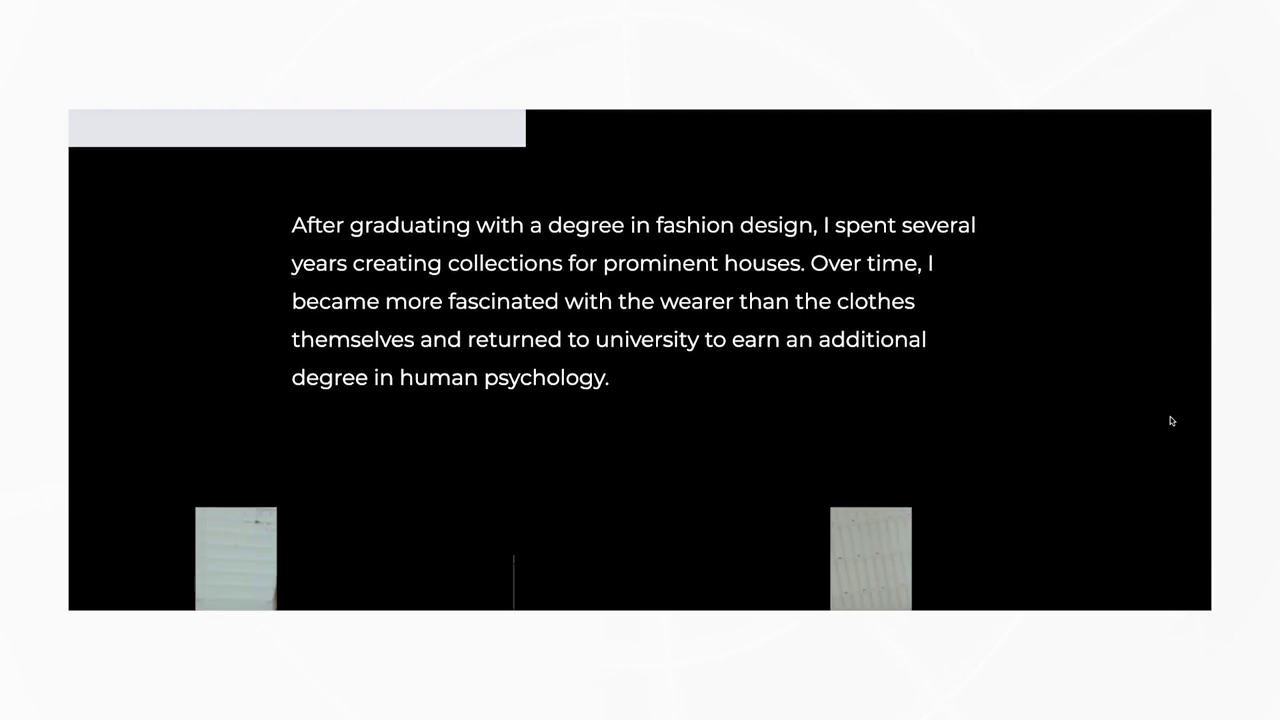
scroll(1171, 421, "down", 1)
scroll(1171, 421, "down", 1)
scroll(1171, 421, "down", 1)
scroll(1171, 421, "down", 1)
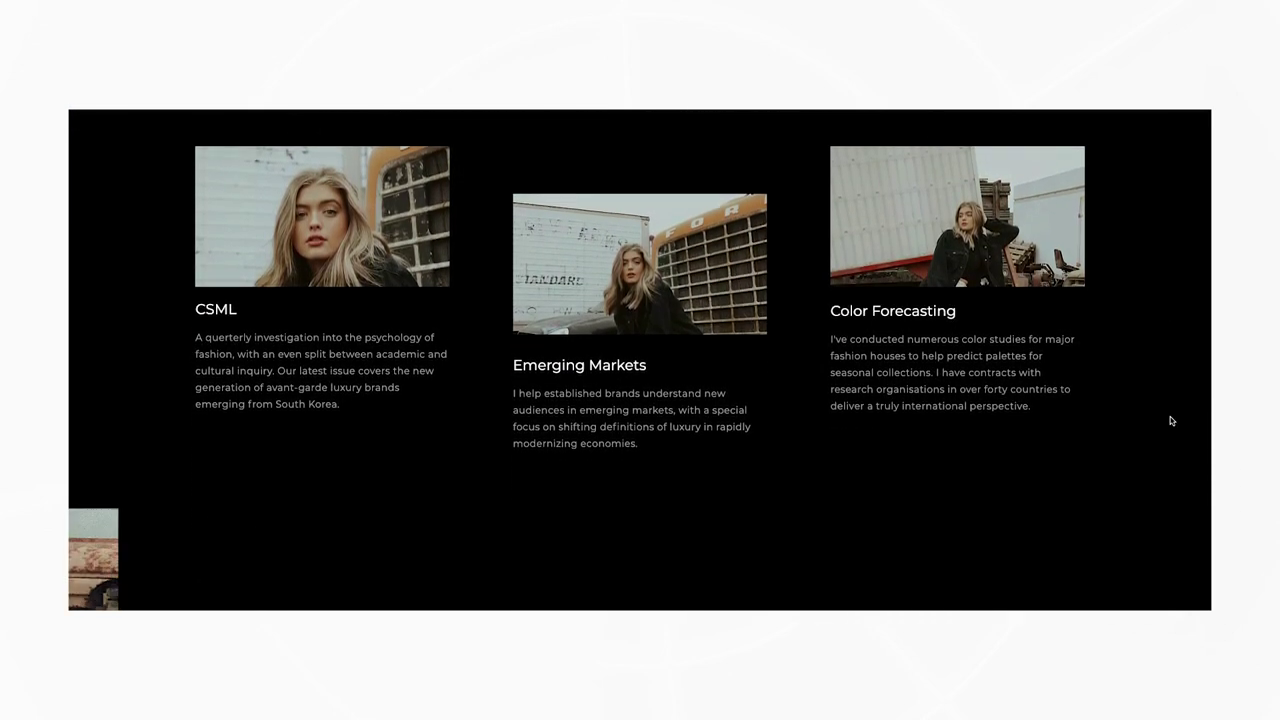
scroll(1171, 421, "down", 1)
scroll(1171, 421, "down", 1)
scroll(1171, 421, "down", 1)
scroll(1171, 421, "down", 1)
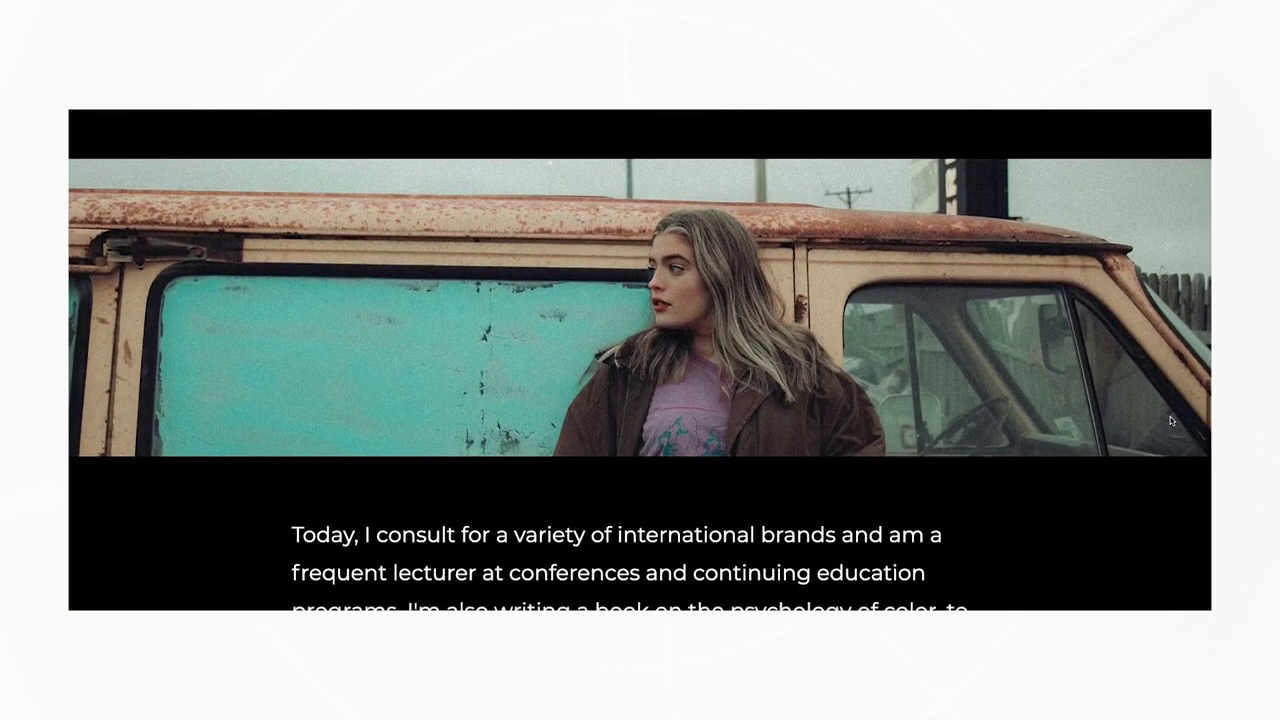
scroll(1171, 421, "down", 1)
scroll(1171, 421, "down", 2)
scroll(1171, 421, "down", 1)
scroll(1171, 421, "down", 1)
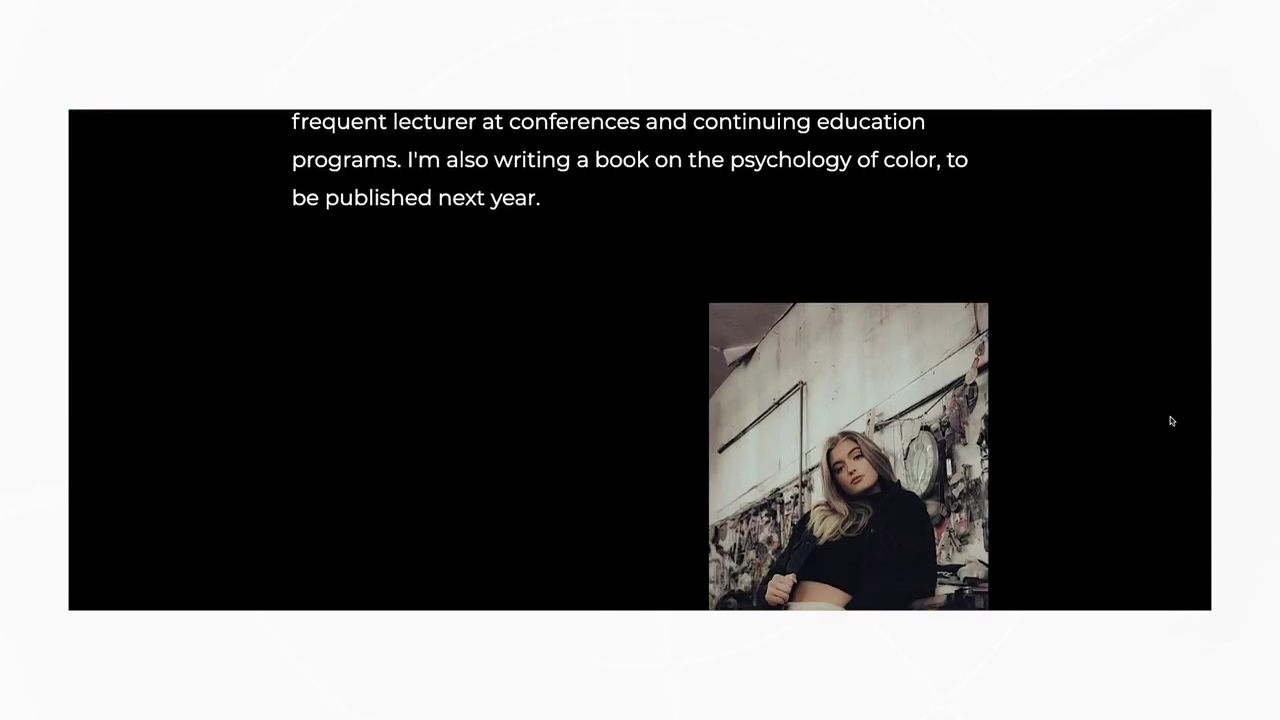
scroll(1171, 421, "down", 2)
scroll(1171, 421, "down", 1)
scroll(1170, 420, "down", 1)
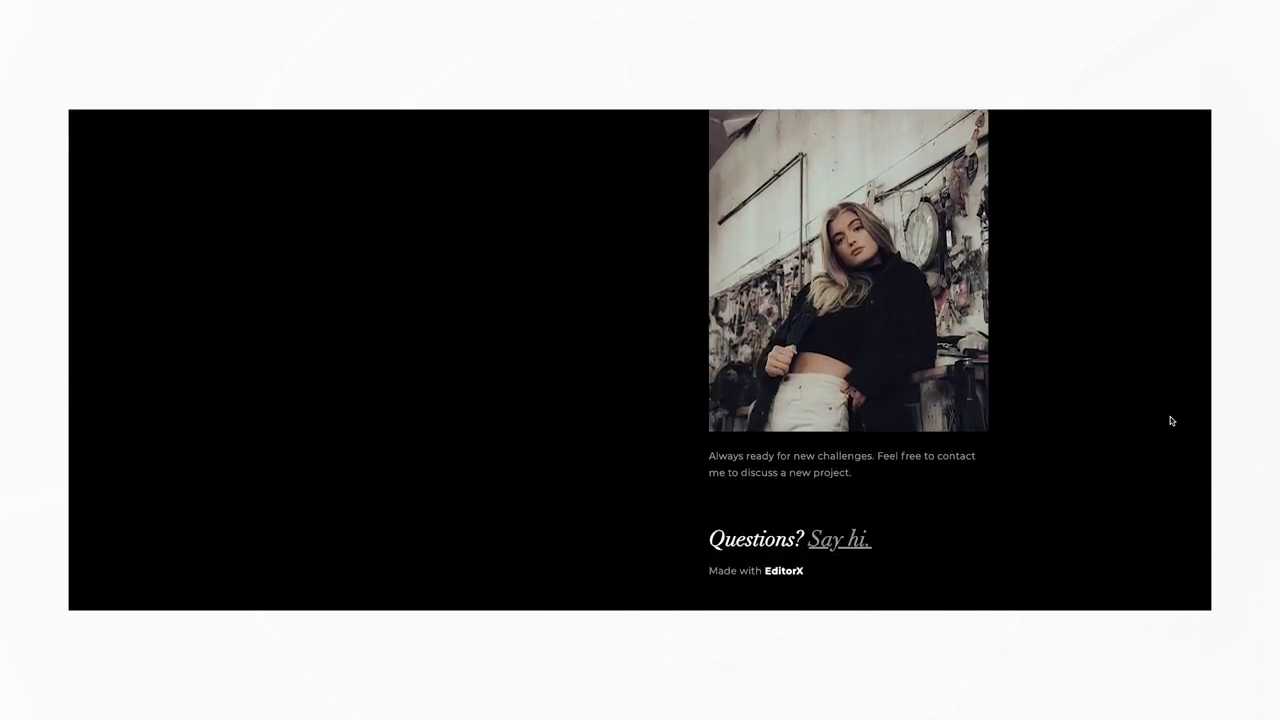